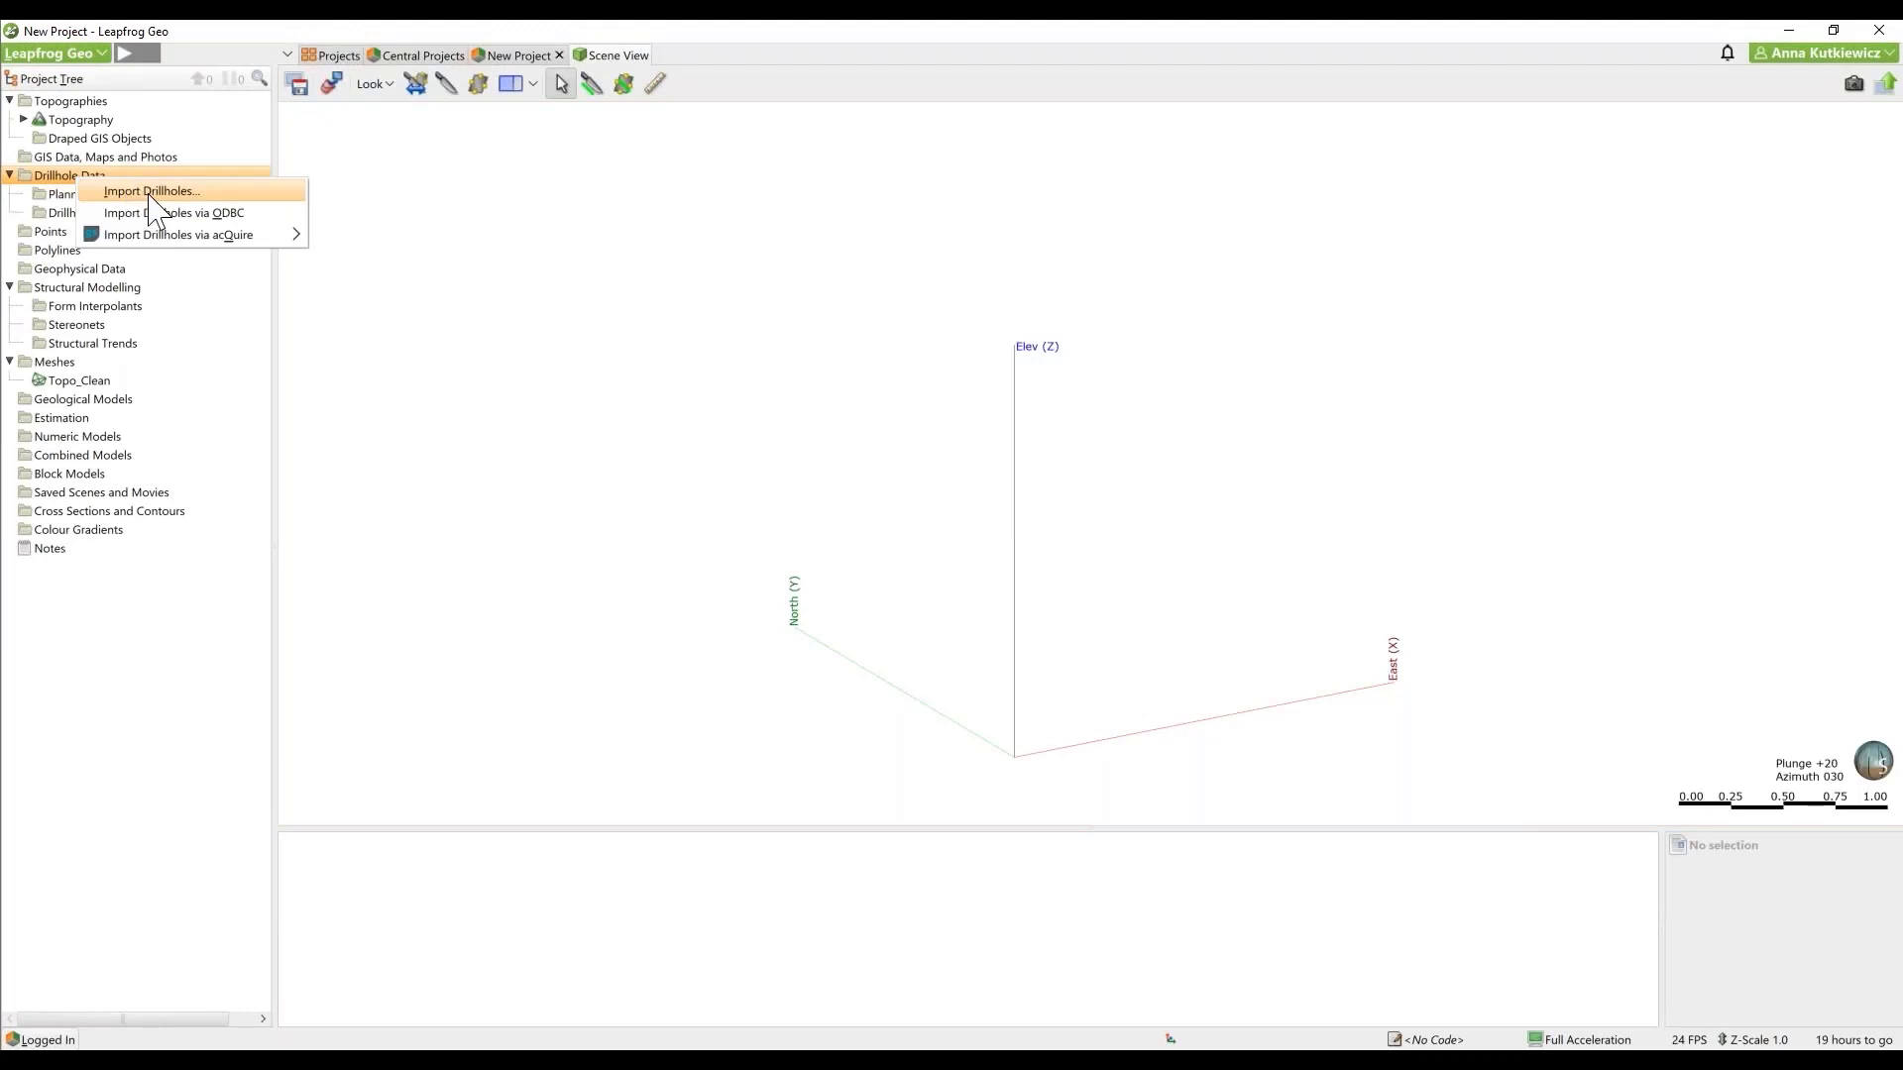
Step: Start a drillhole import with Collar.csv from the Leapfrog Projects folder, together with its matching survey, assay and lithology files
left_click(153, 193)
left_click(1207, 508)
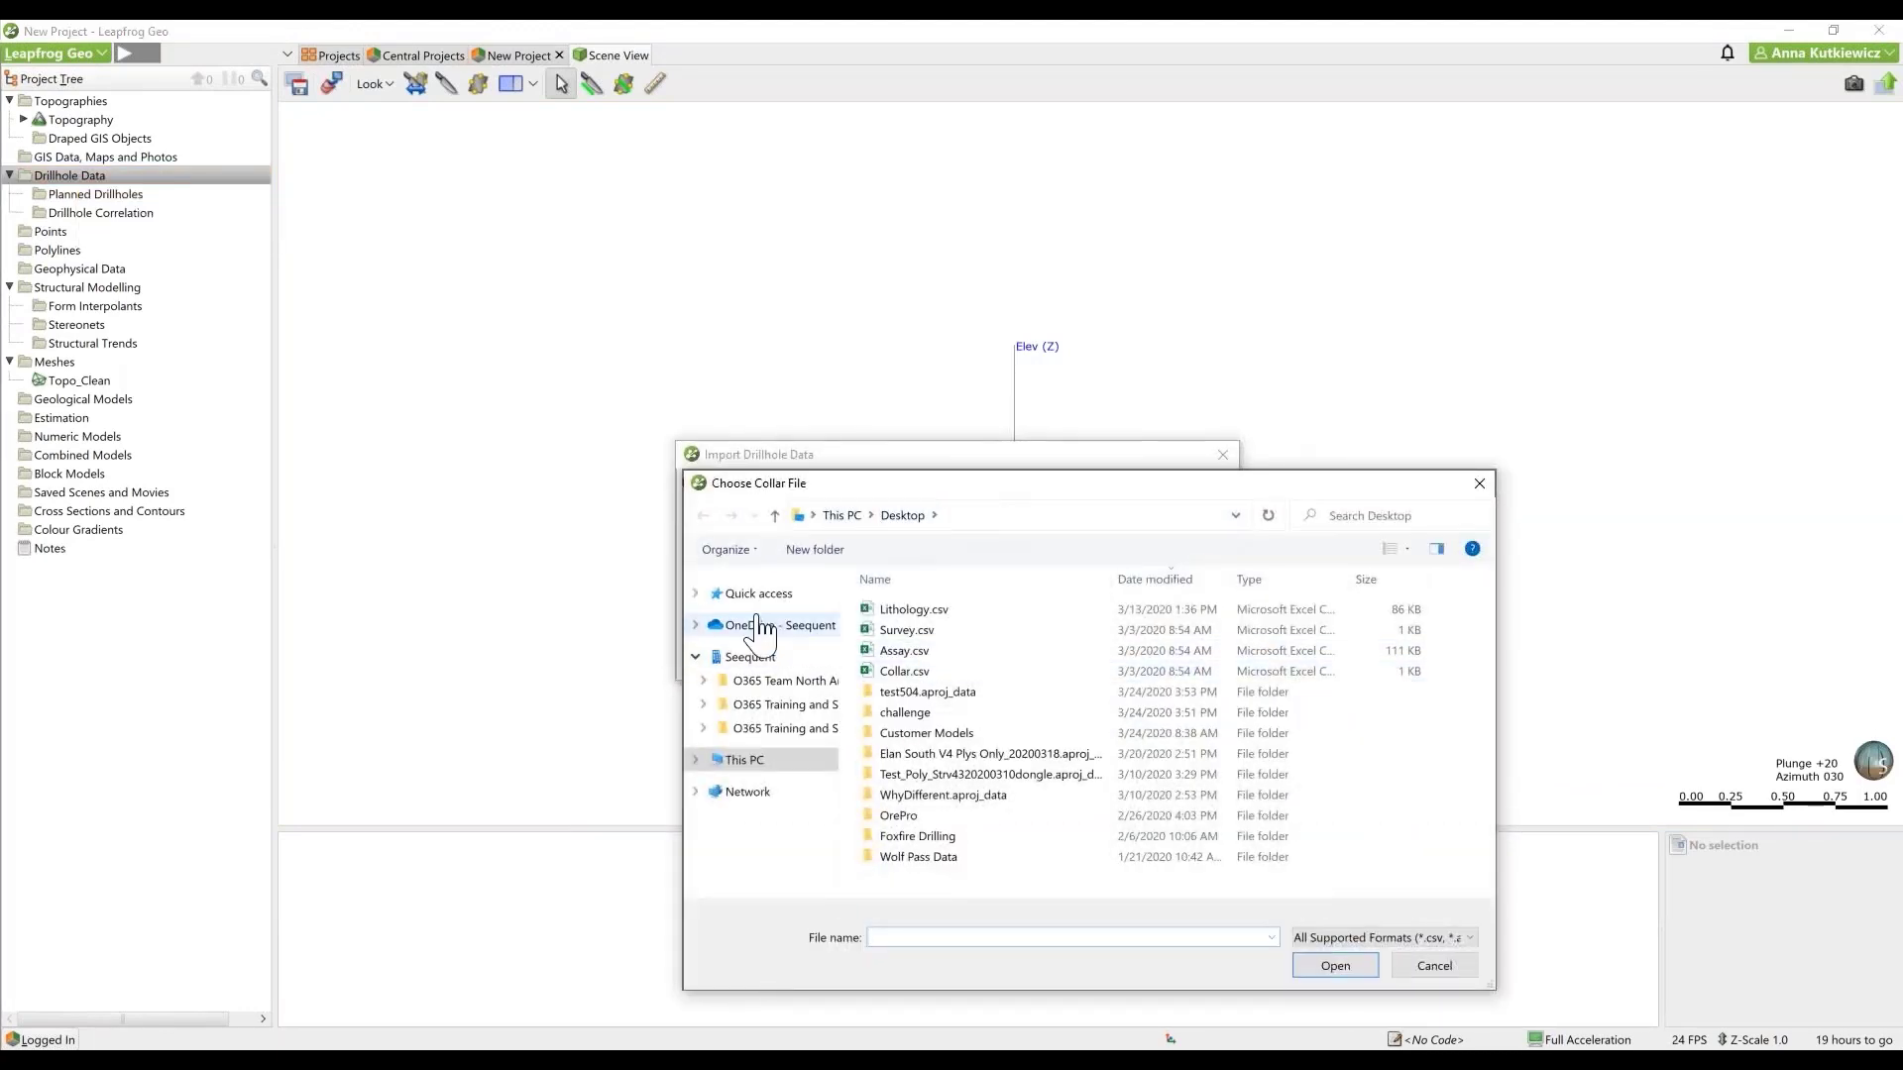
left_click(696, 592)
left_click(792, 736)
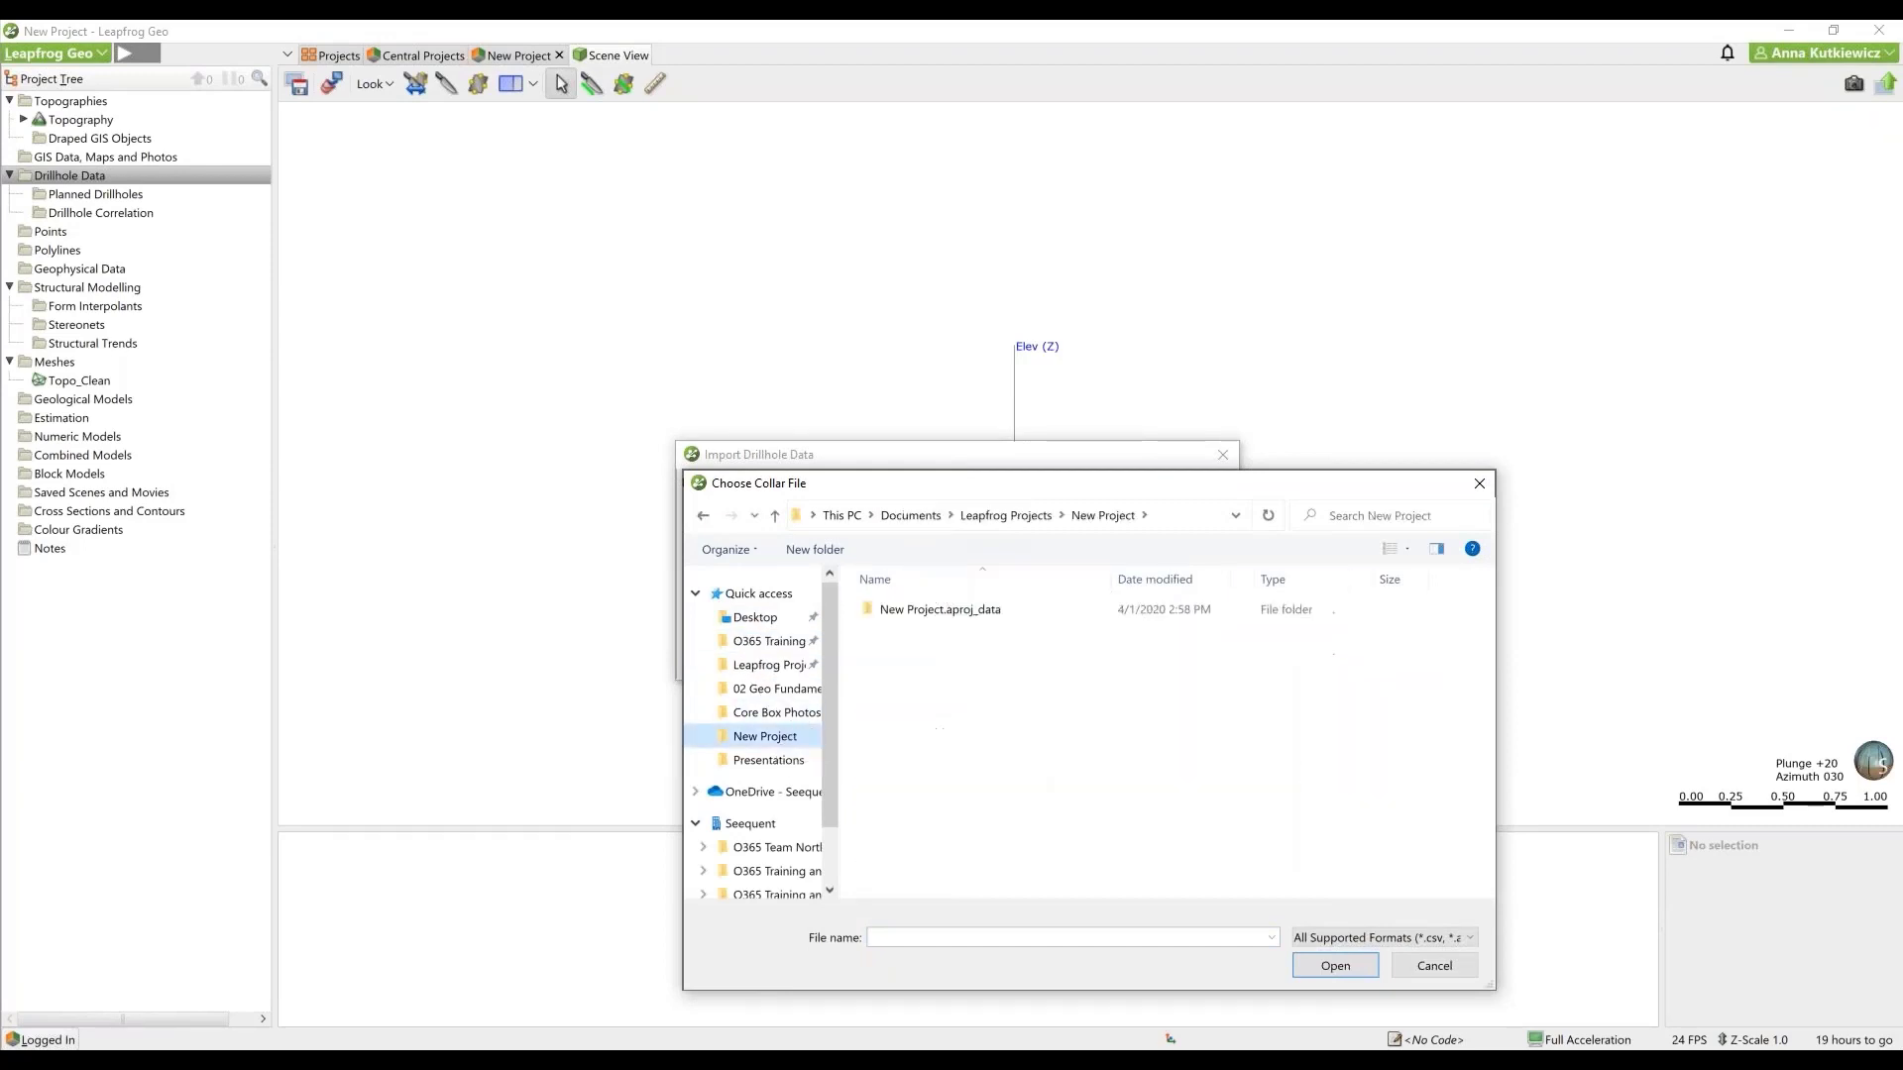
left_click(996, 515)
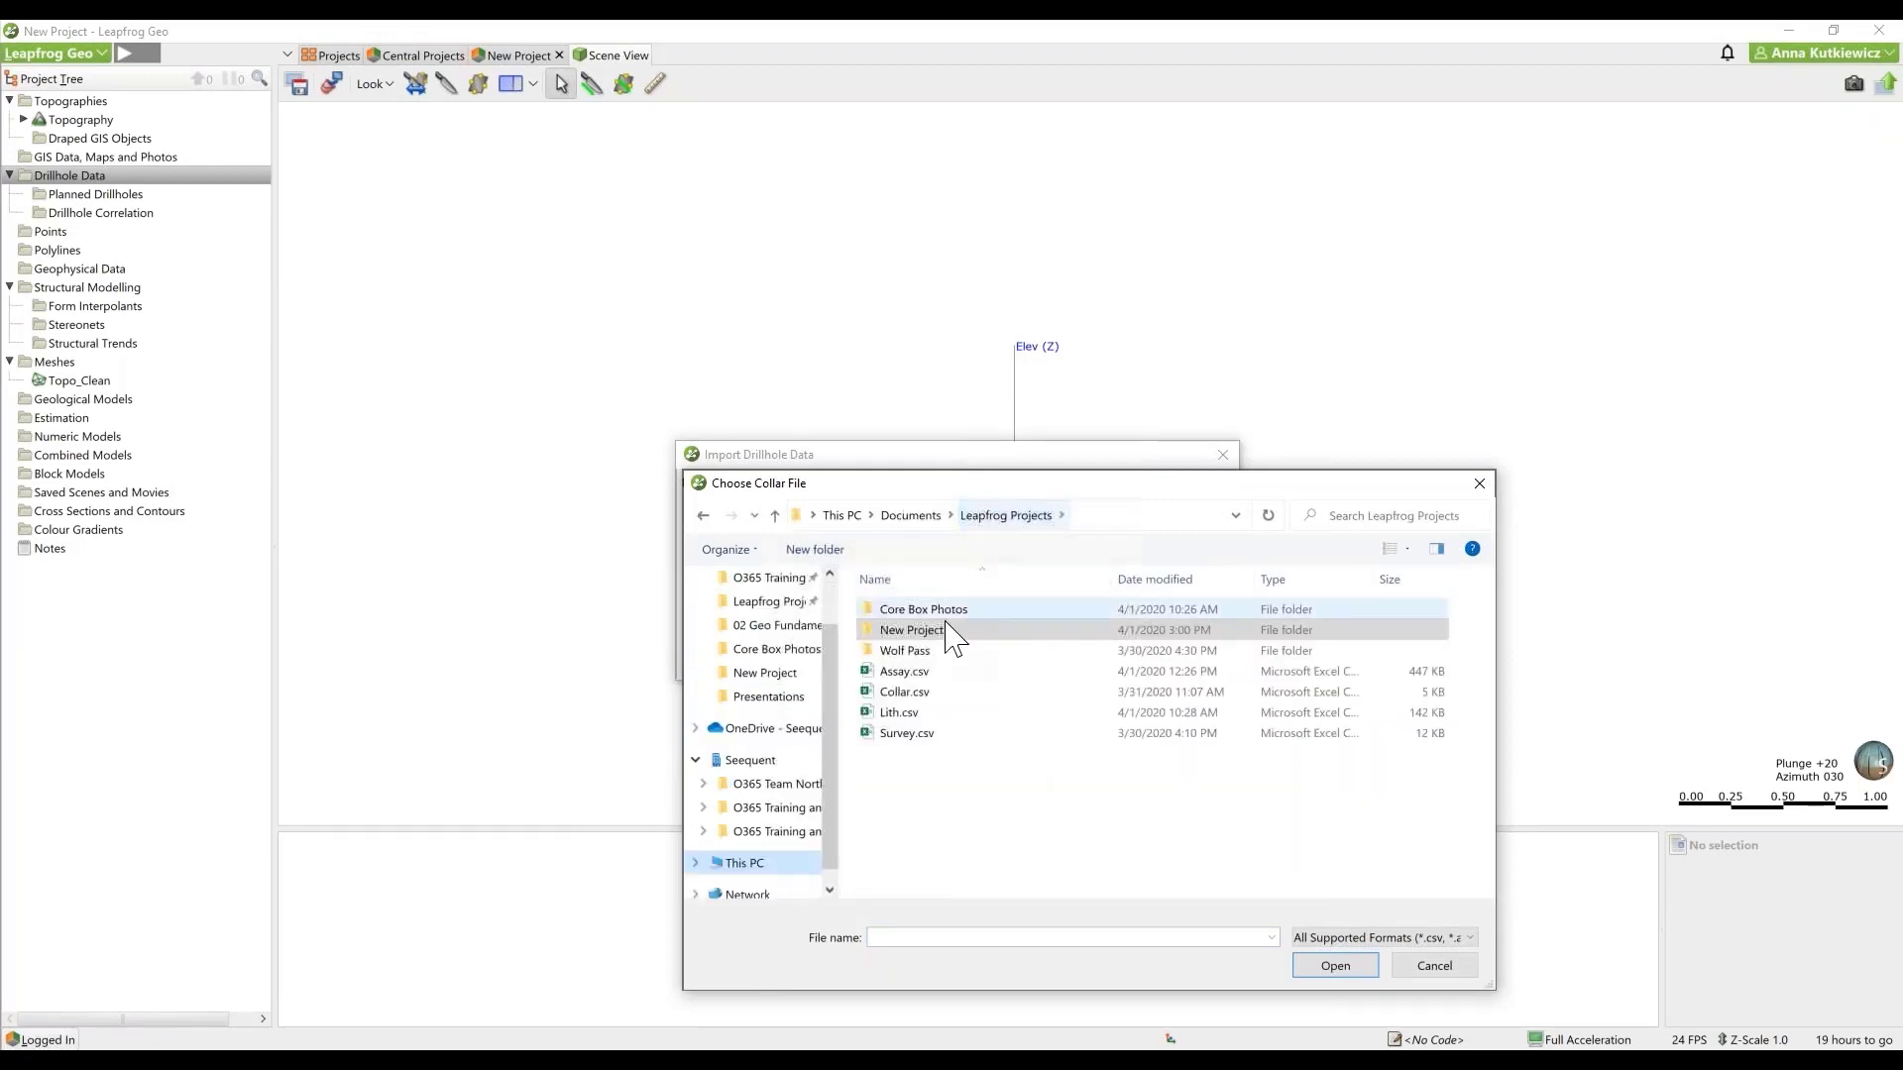
double_click(921, 693)
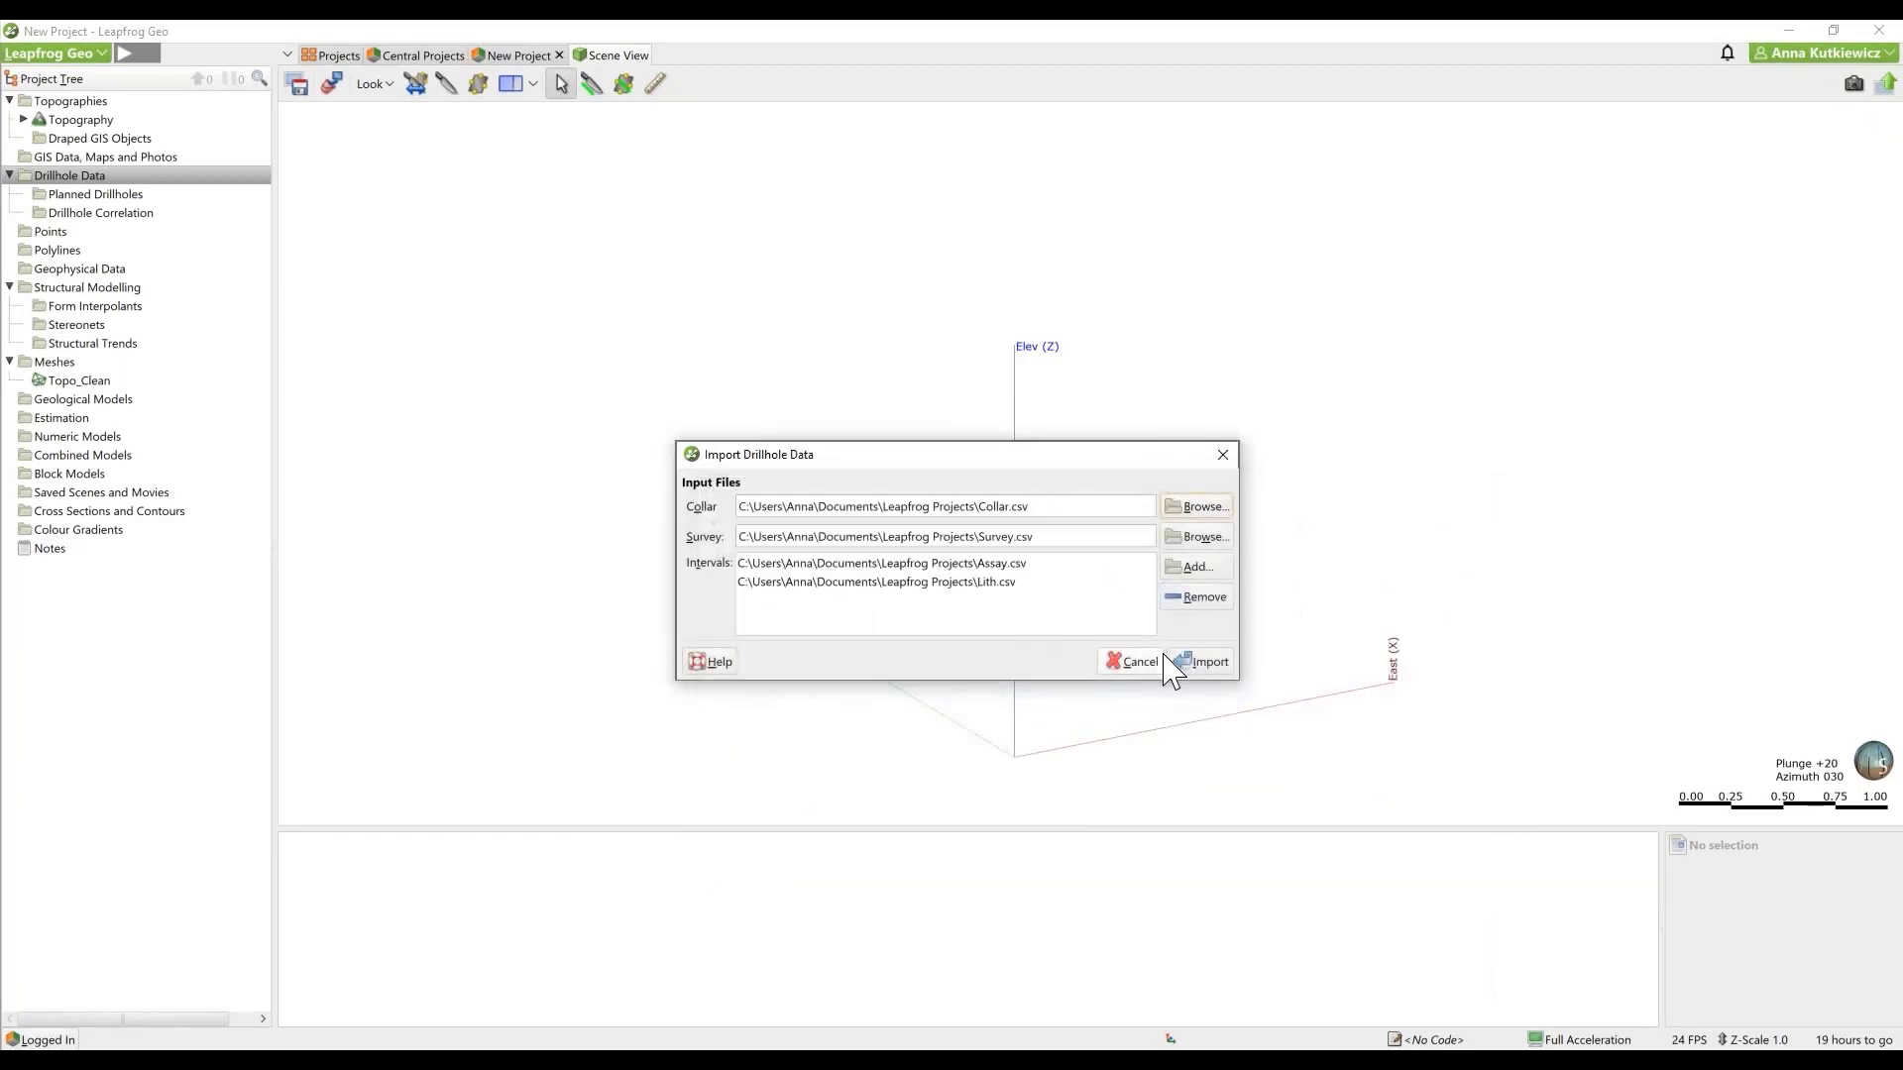
left_click(1202, 661)
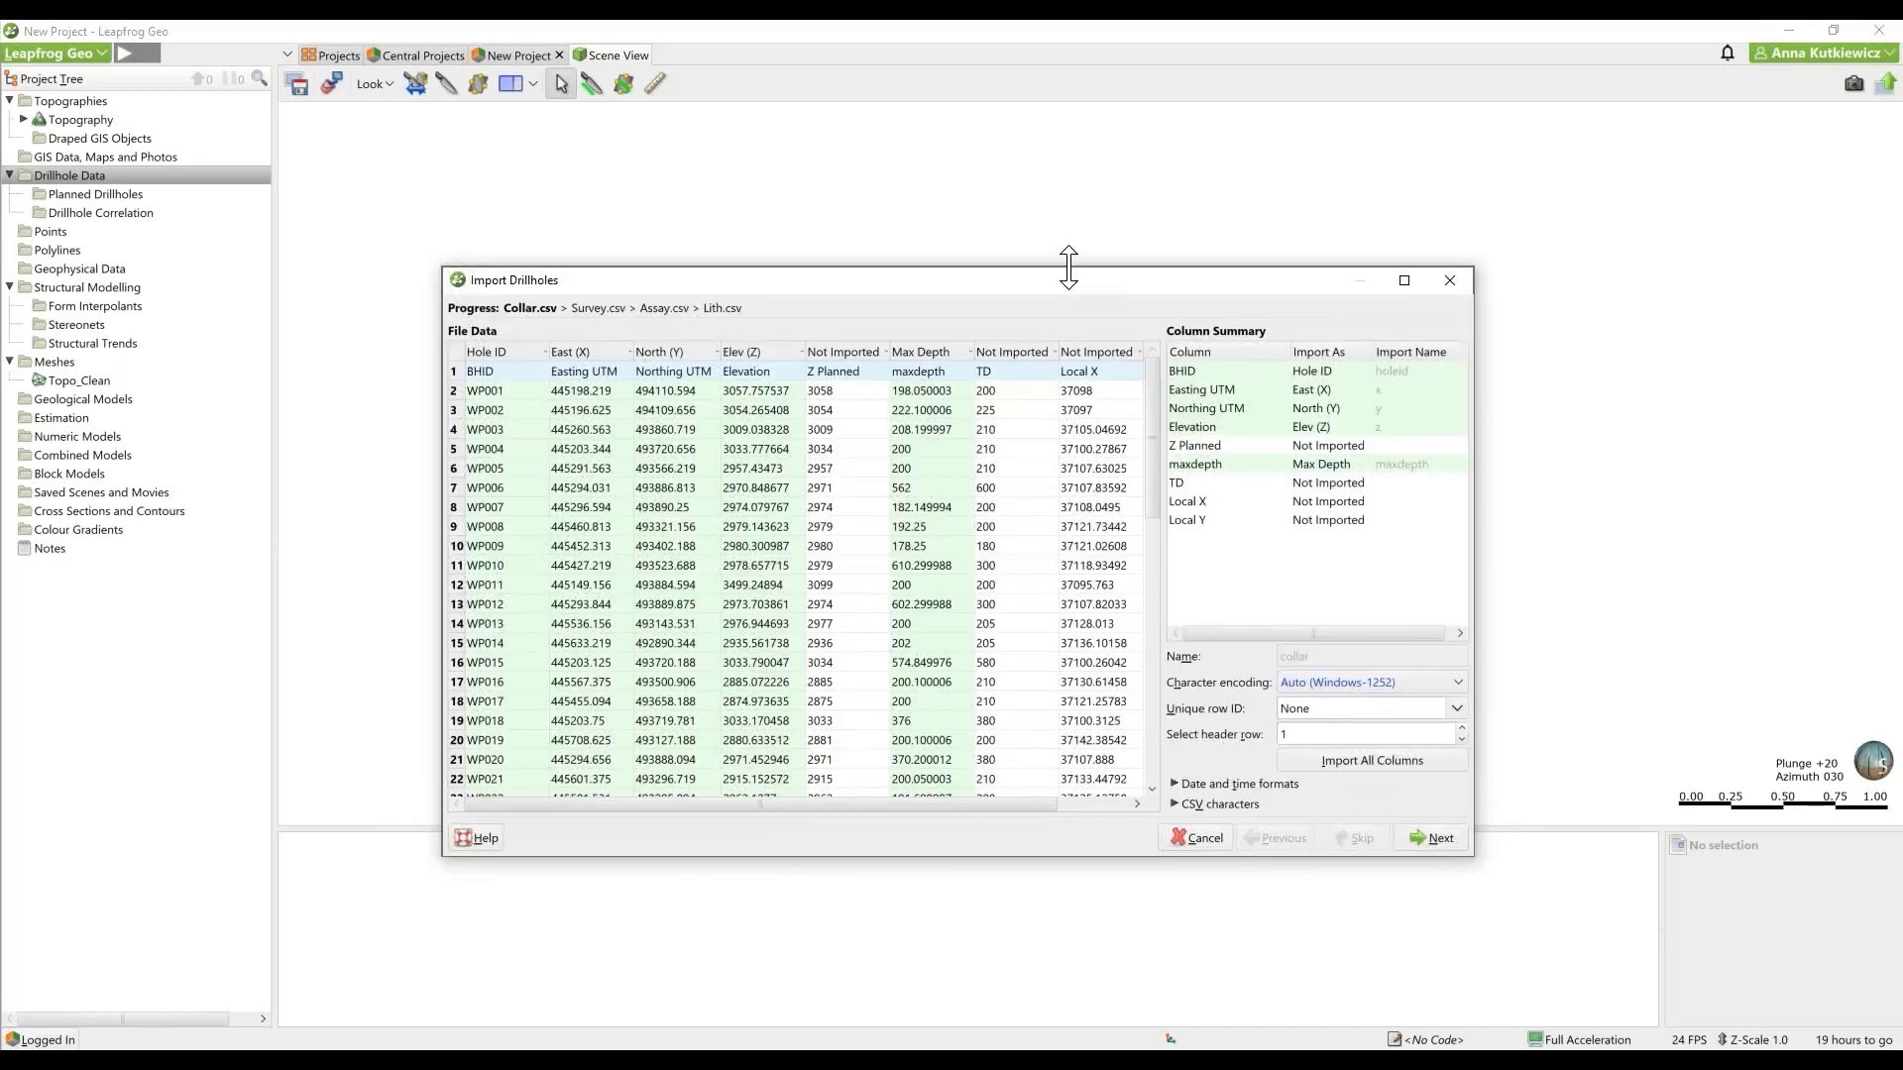
Step: Review and accept the default column assignments for Collar.csv and Survey.csv in the drillhole import
left_click_drag(437, 424, 296, 421)
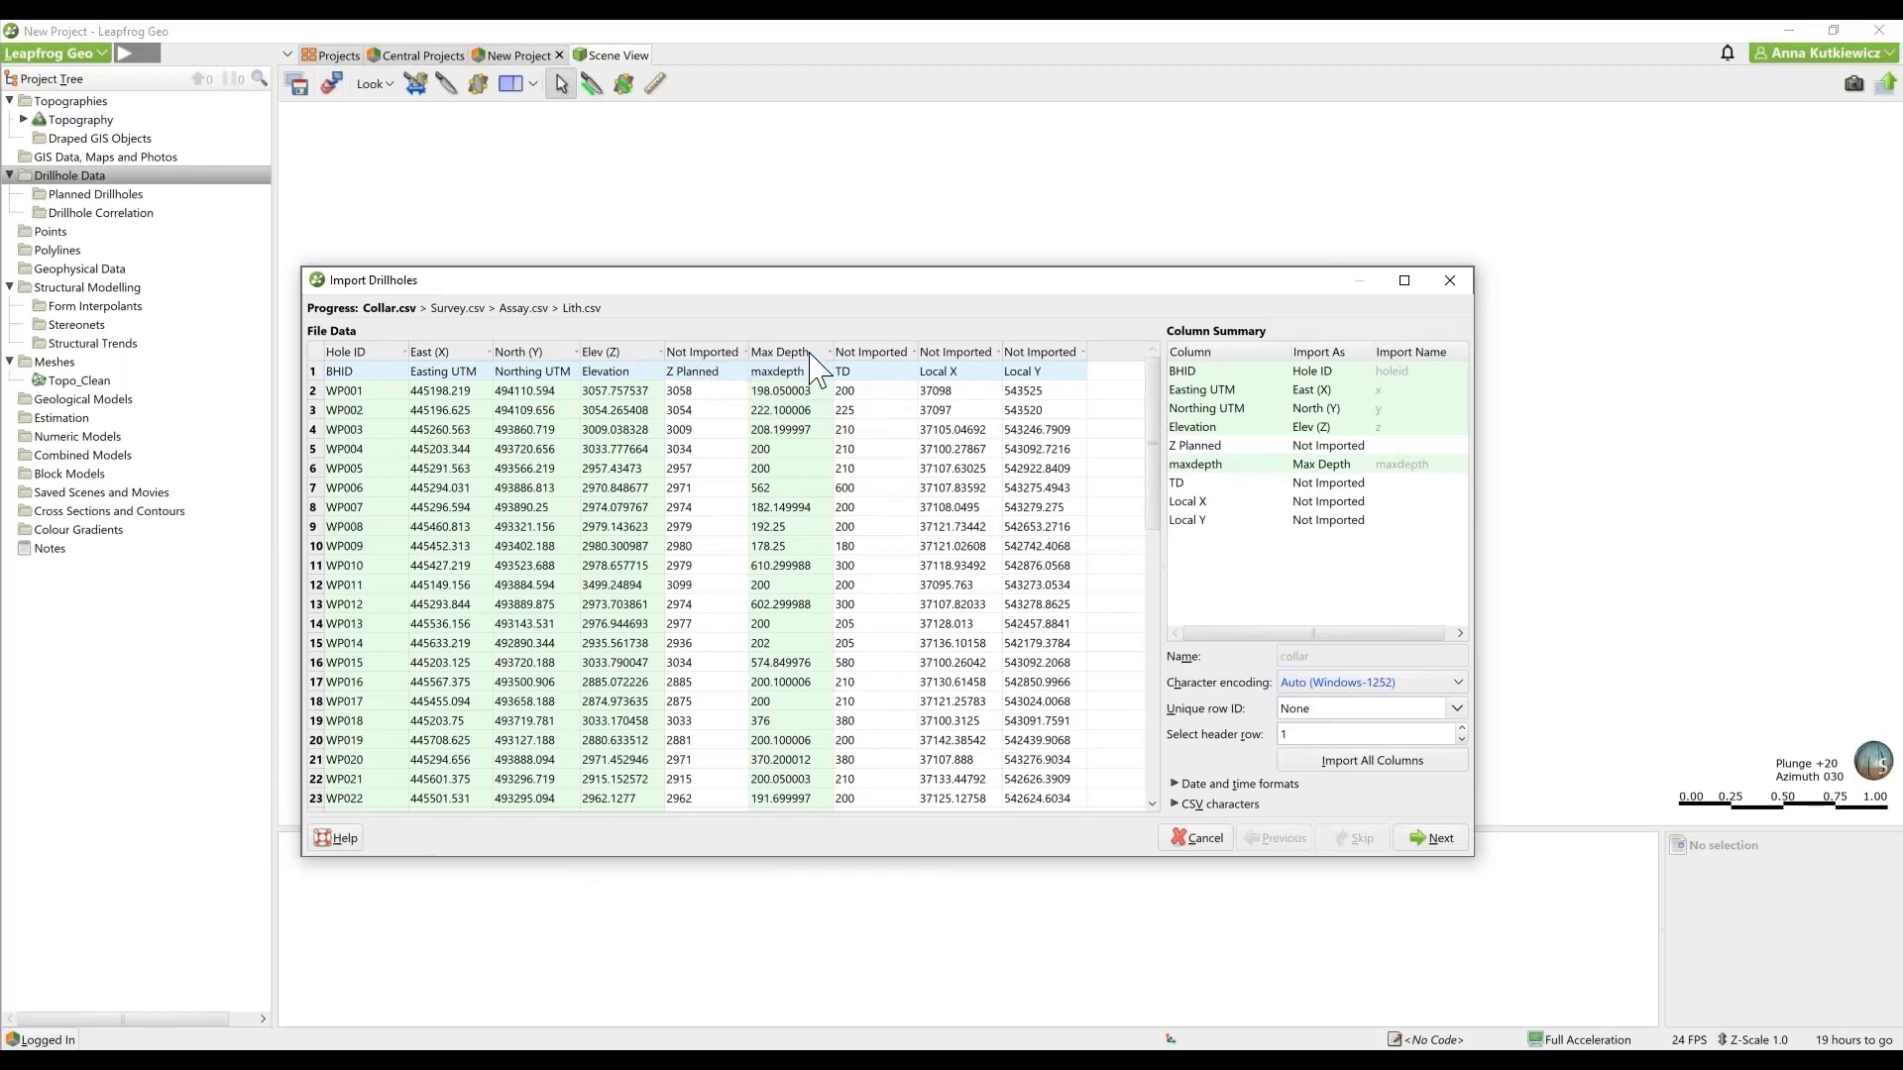
left_click(1430, 849)
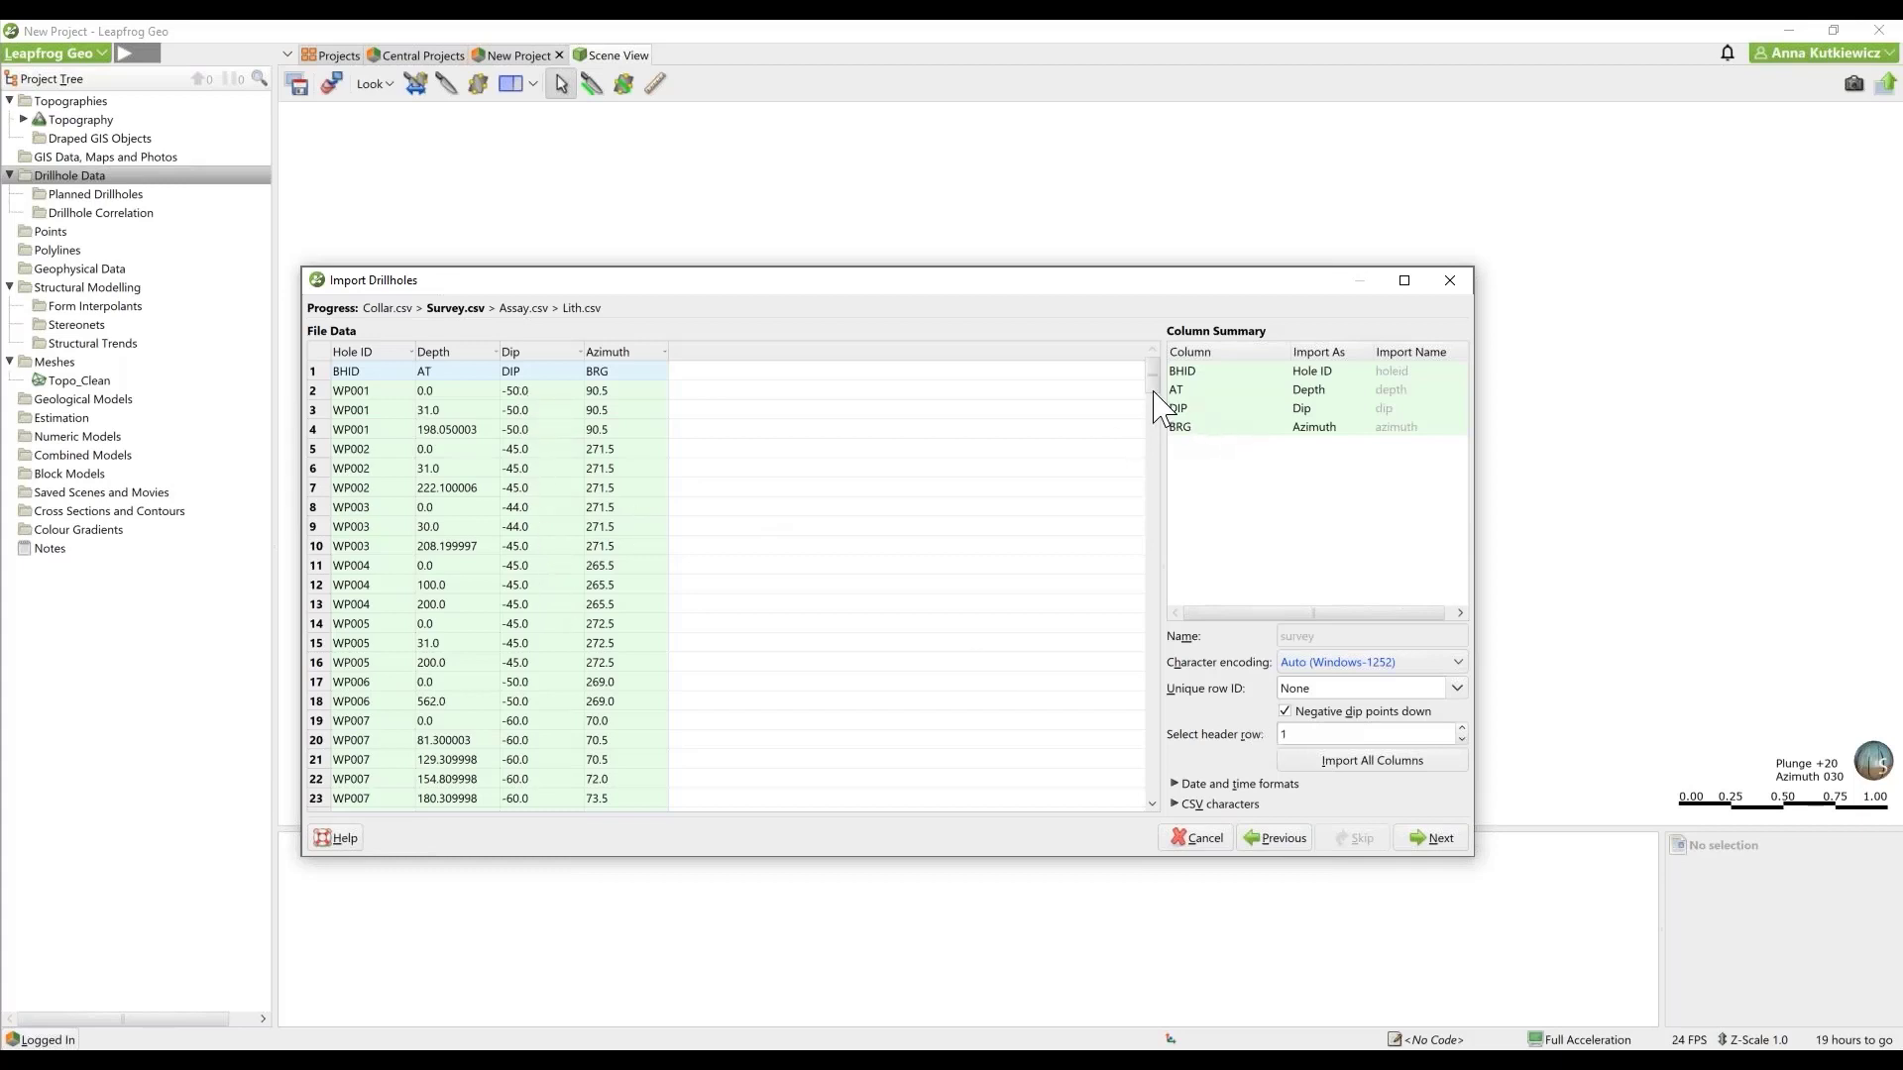
mouse_move(1151, 387)
left_mouse_down()
mouse_move(1154, 470)
mouse_move(1155, 365)
left_mouse_up()
left_click(1434, 838)
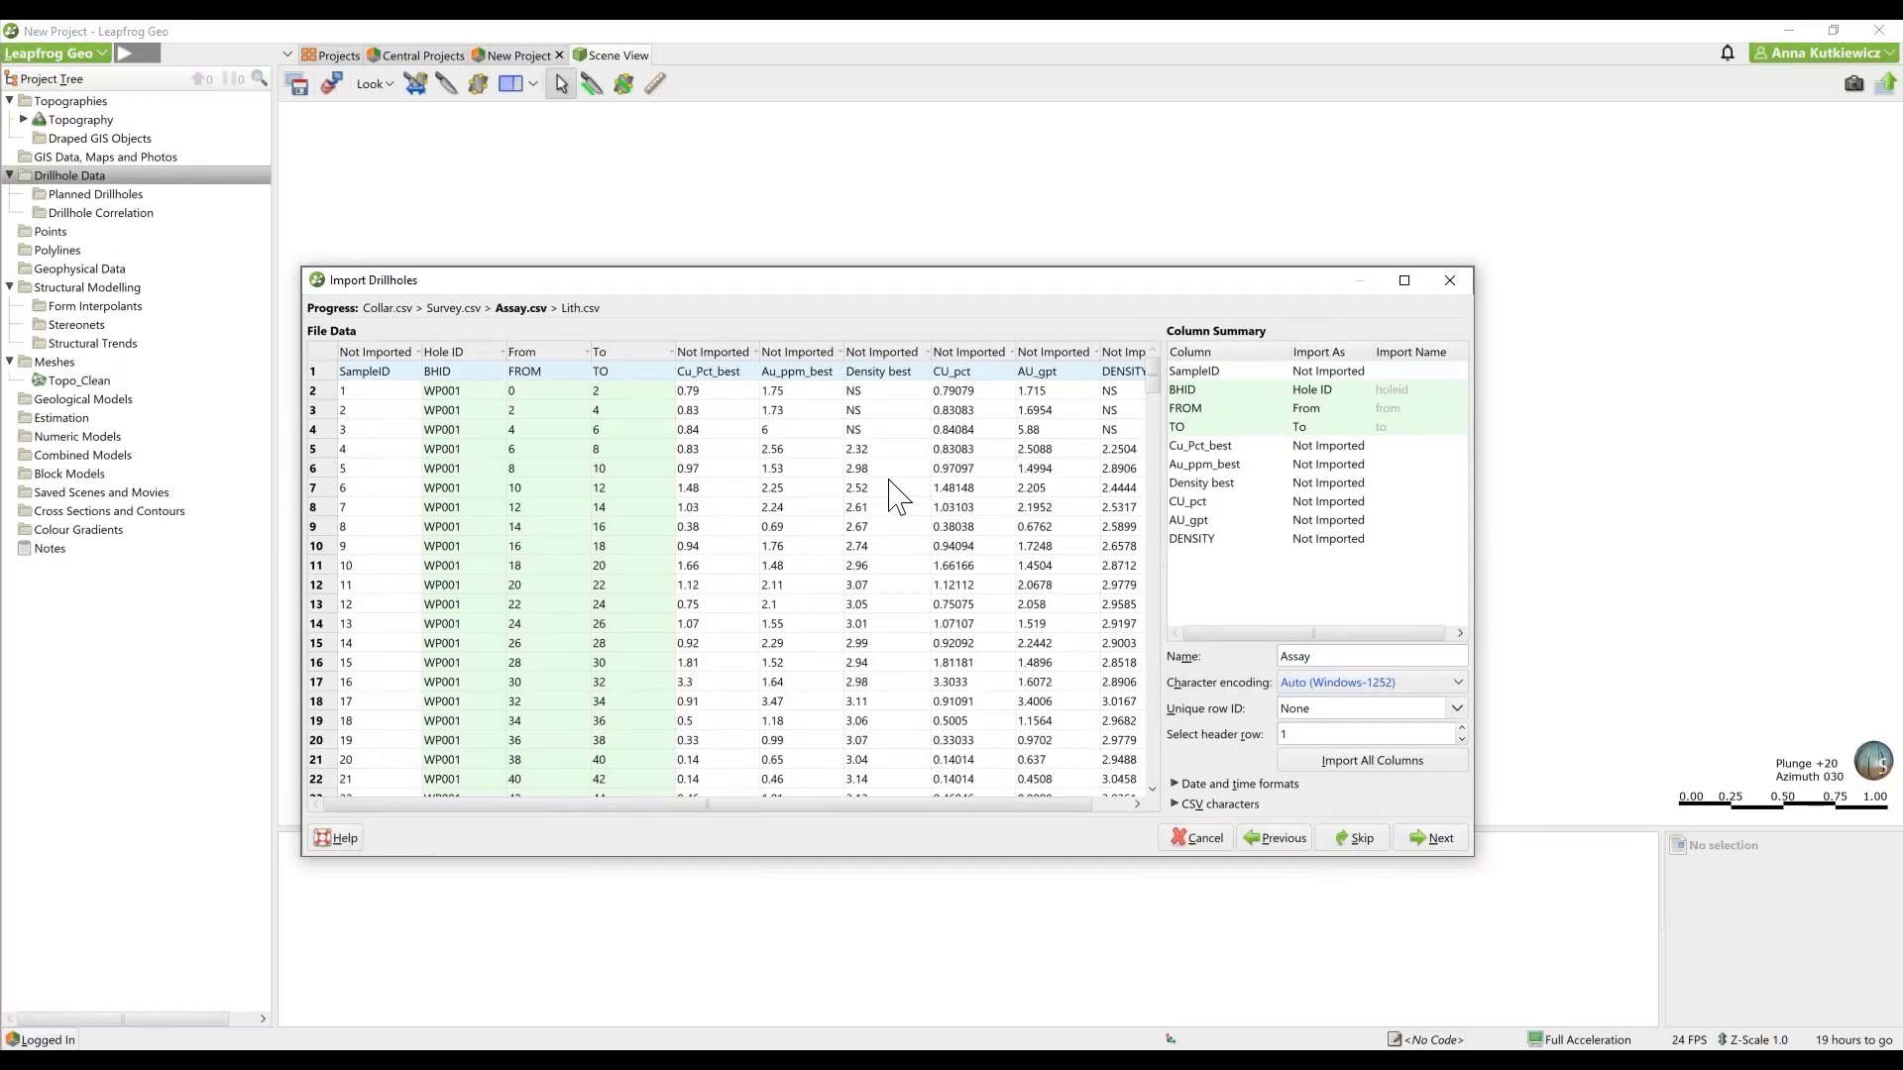
Step: Set the Au_ppm_best column of Assay.csv to import as Numeric and proceed to Lith.csv
left_click(806, 354)
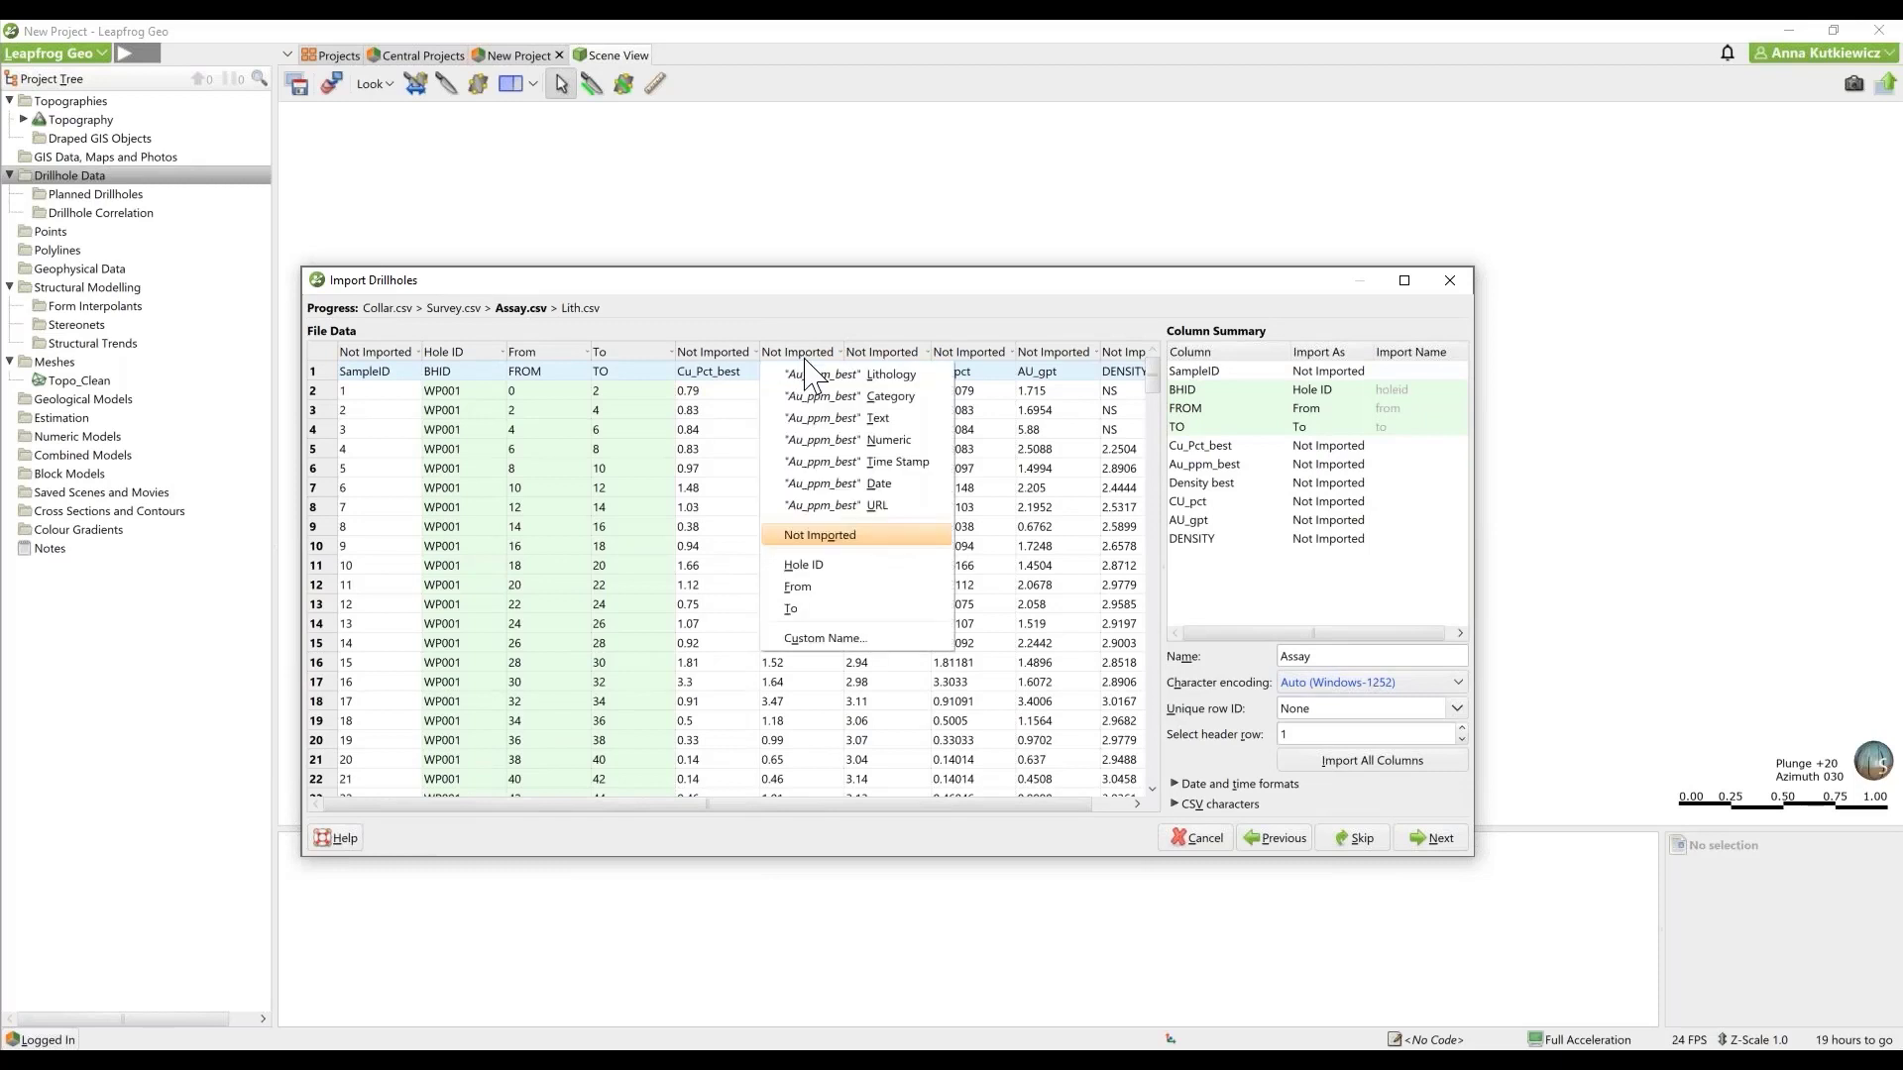
left_click(832, 442)
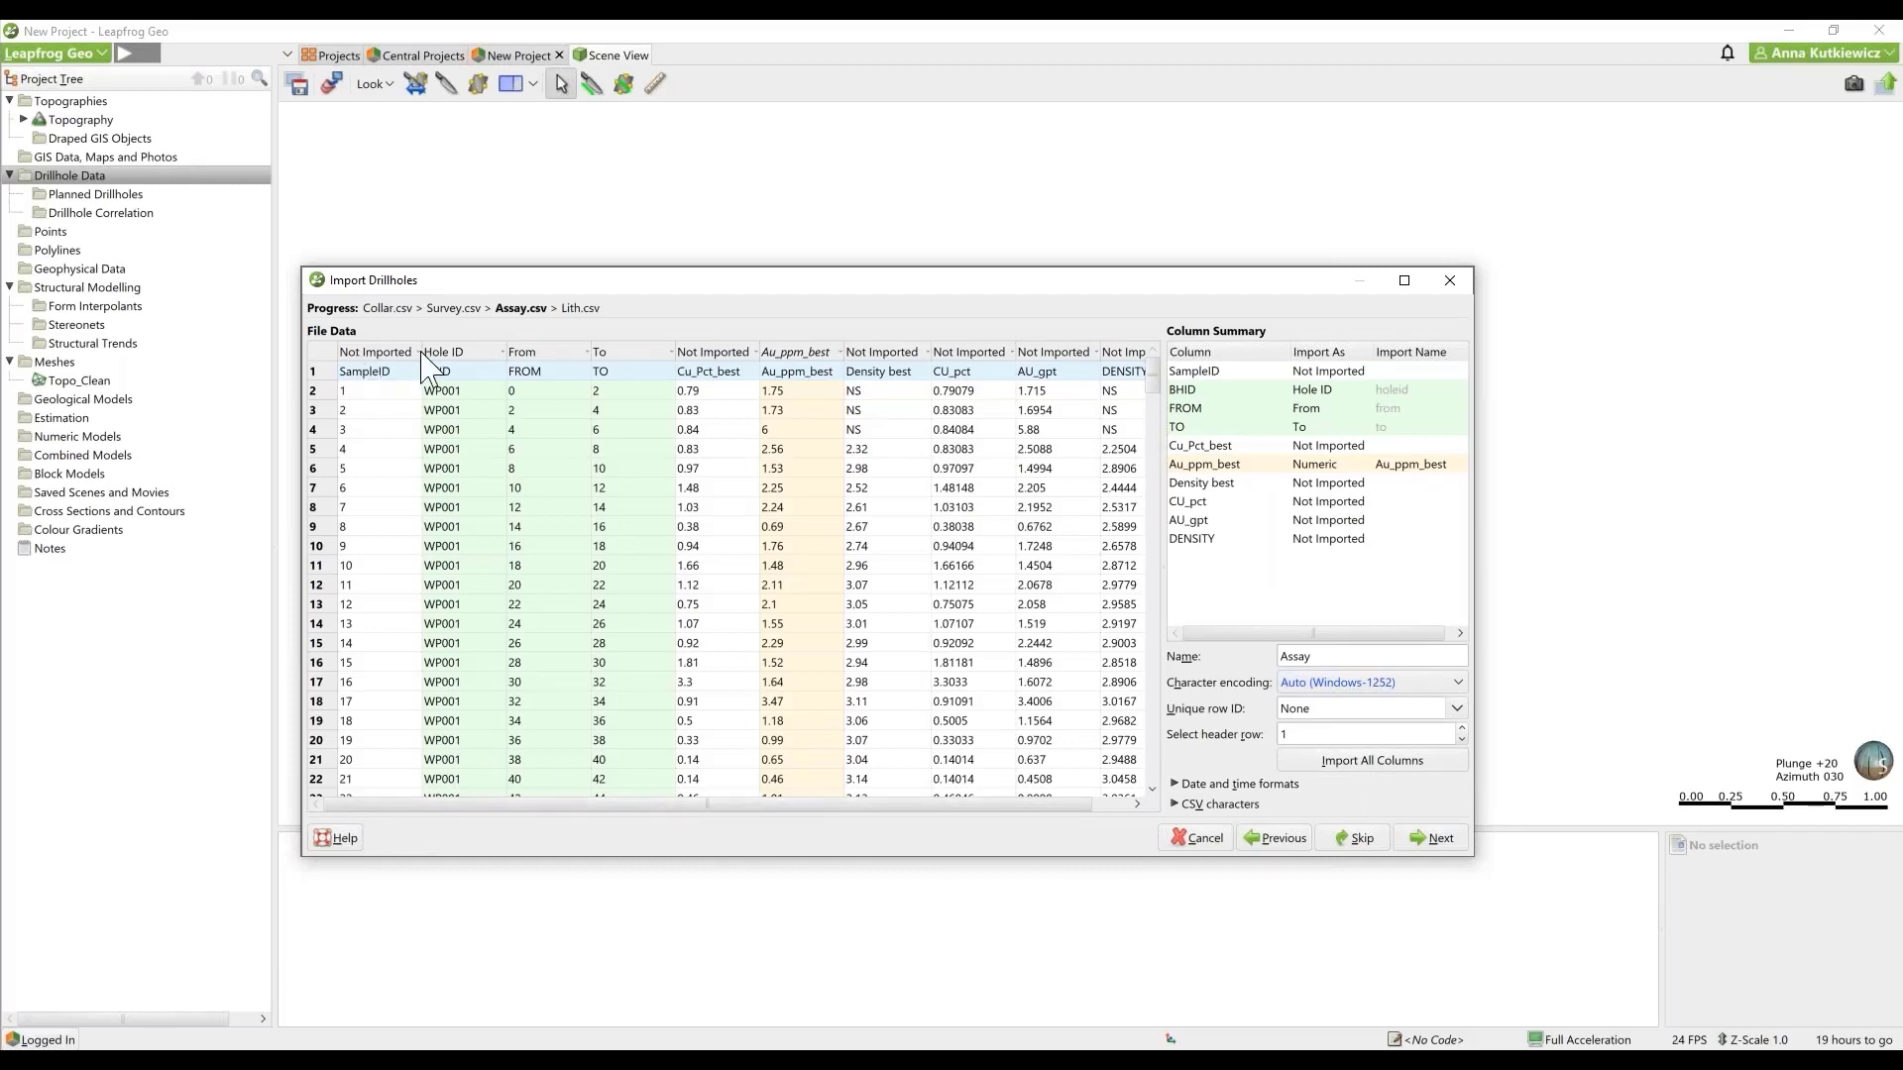
left_click_drag(725, 806, 806, 812)
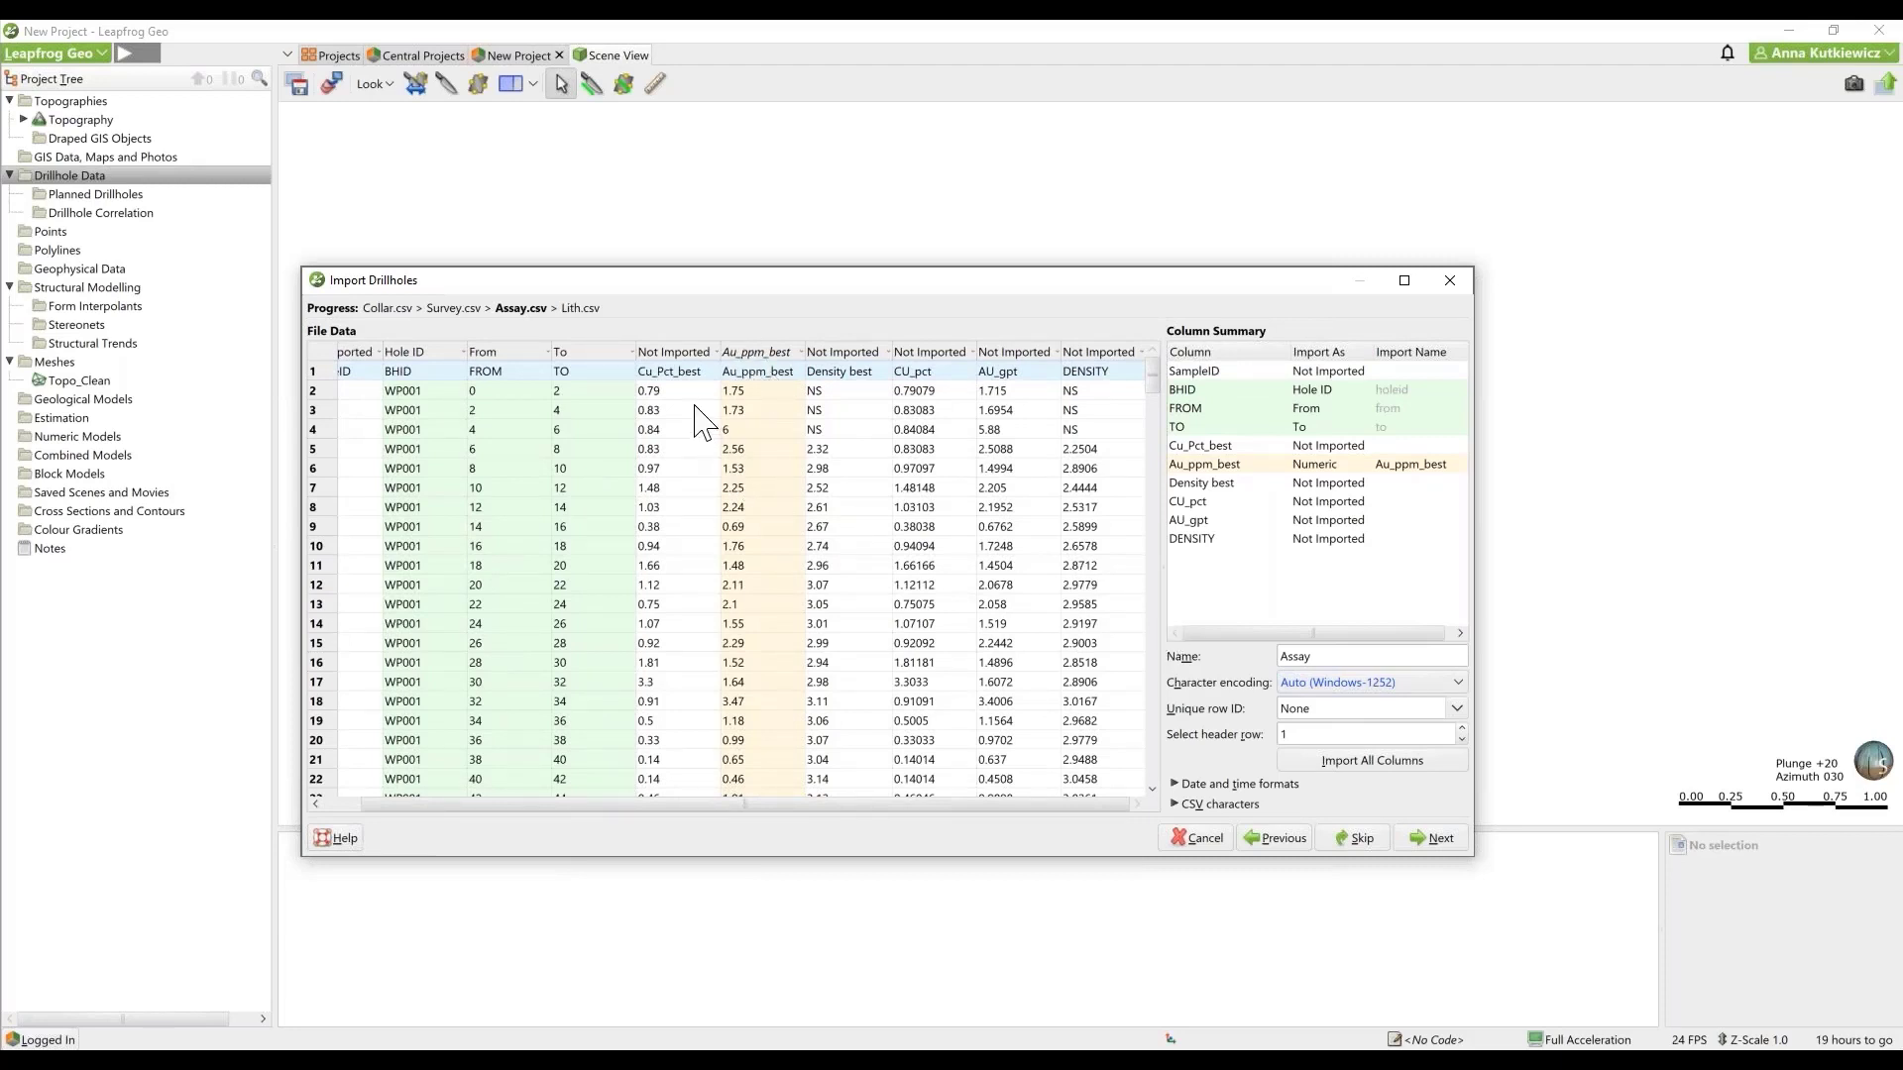
left_click(1427, 843)
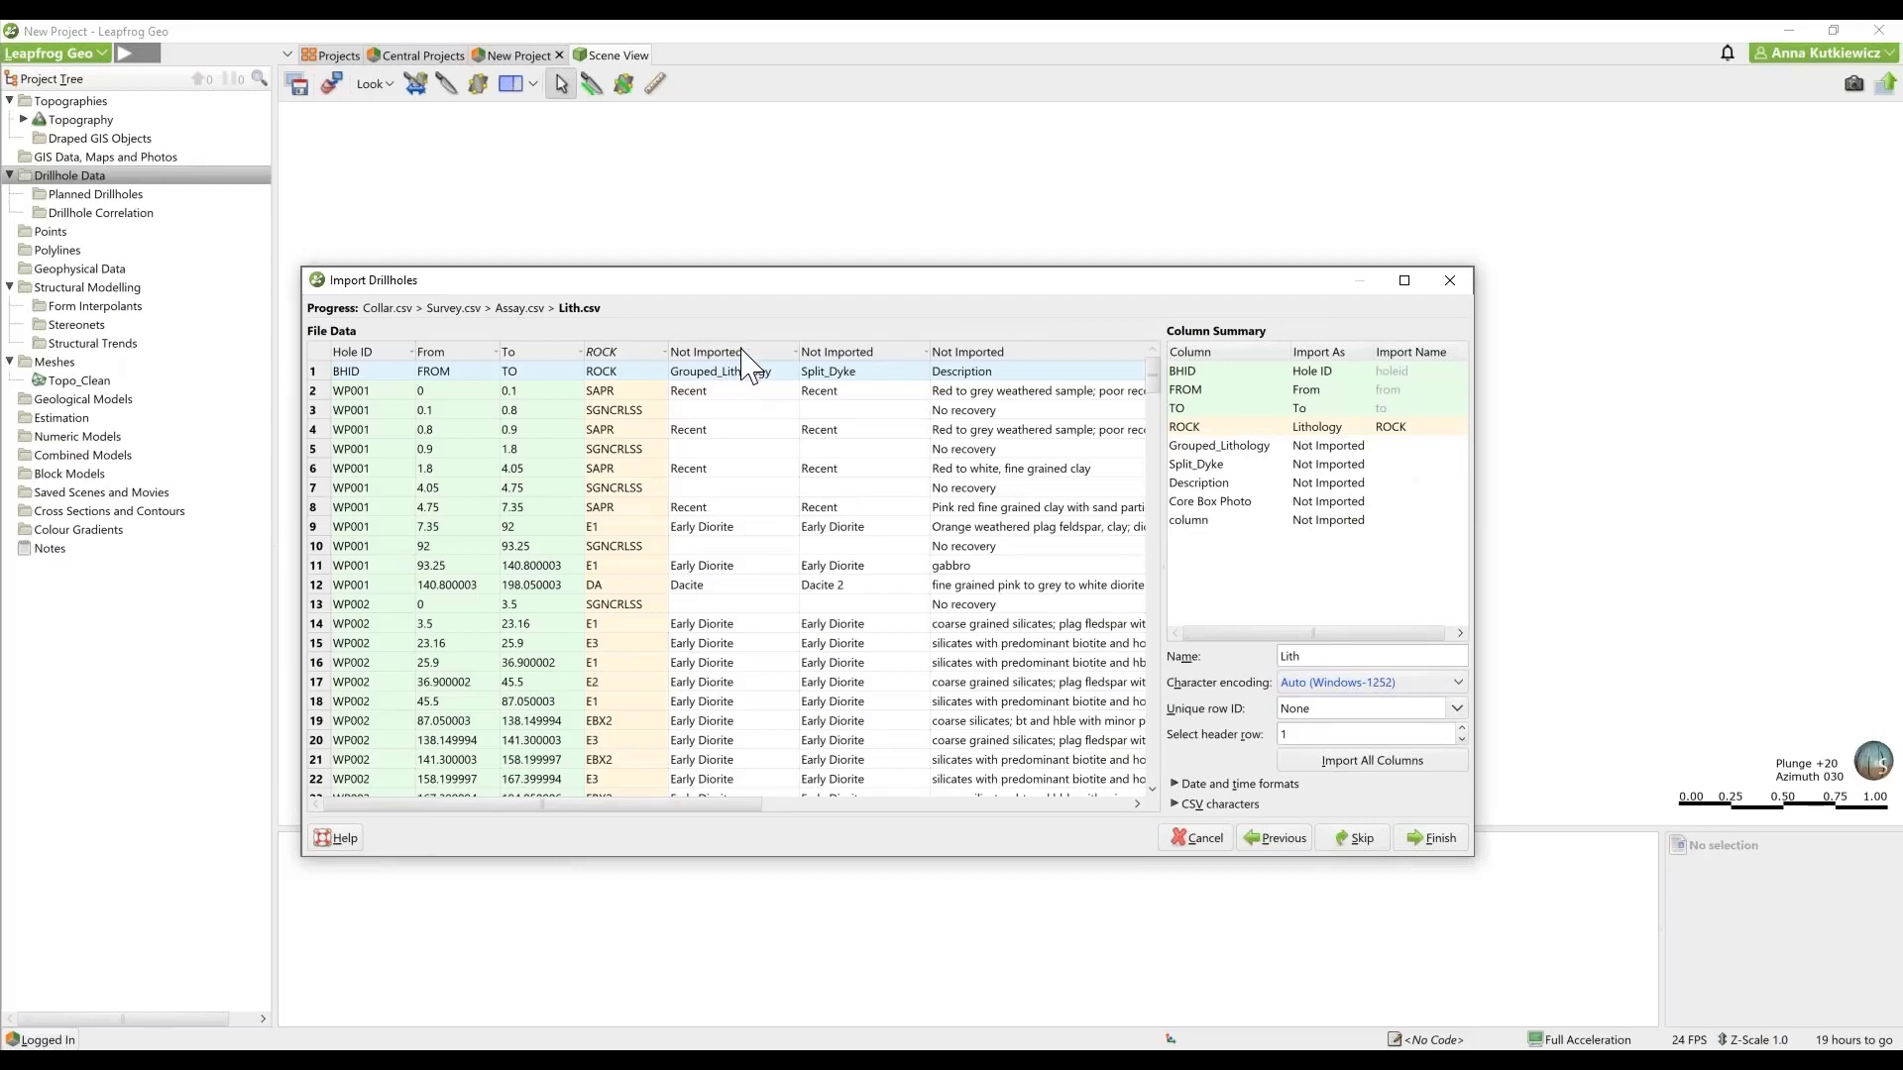
left_click(624, 353)
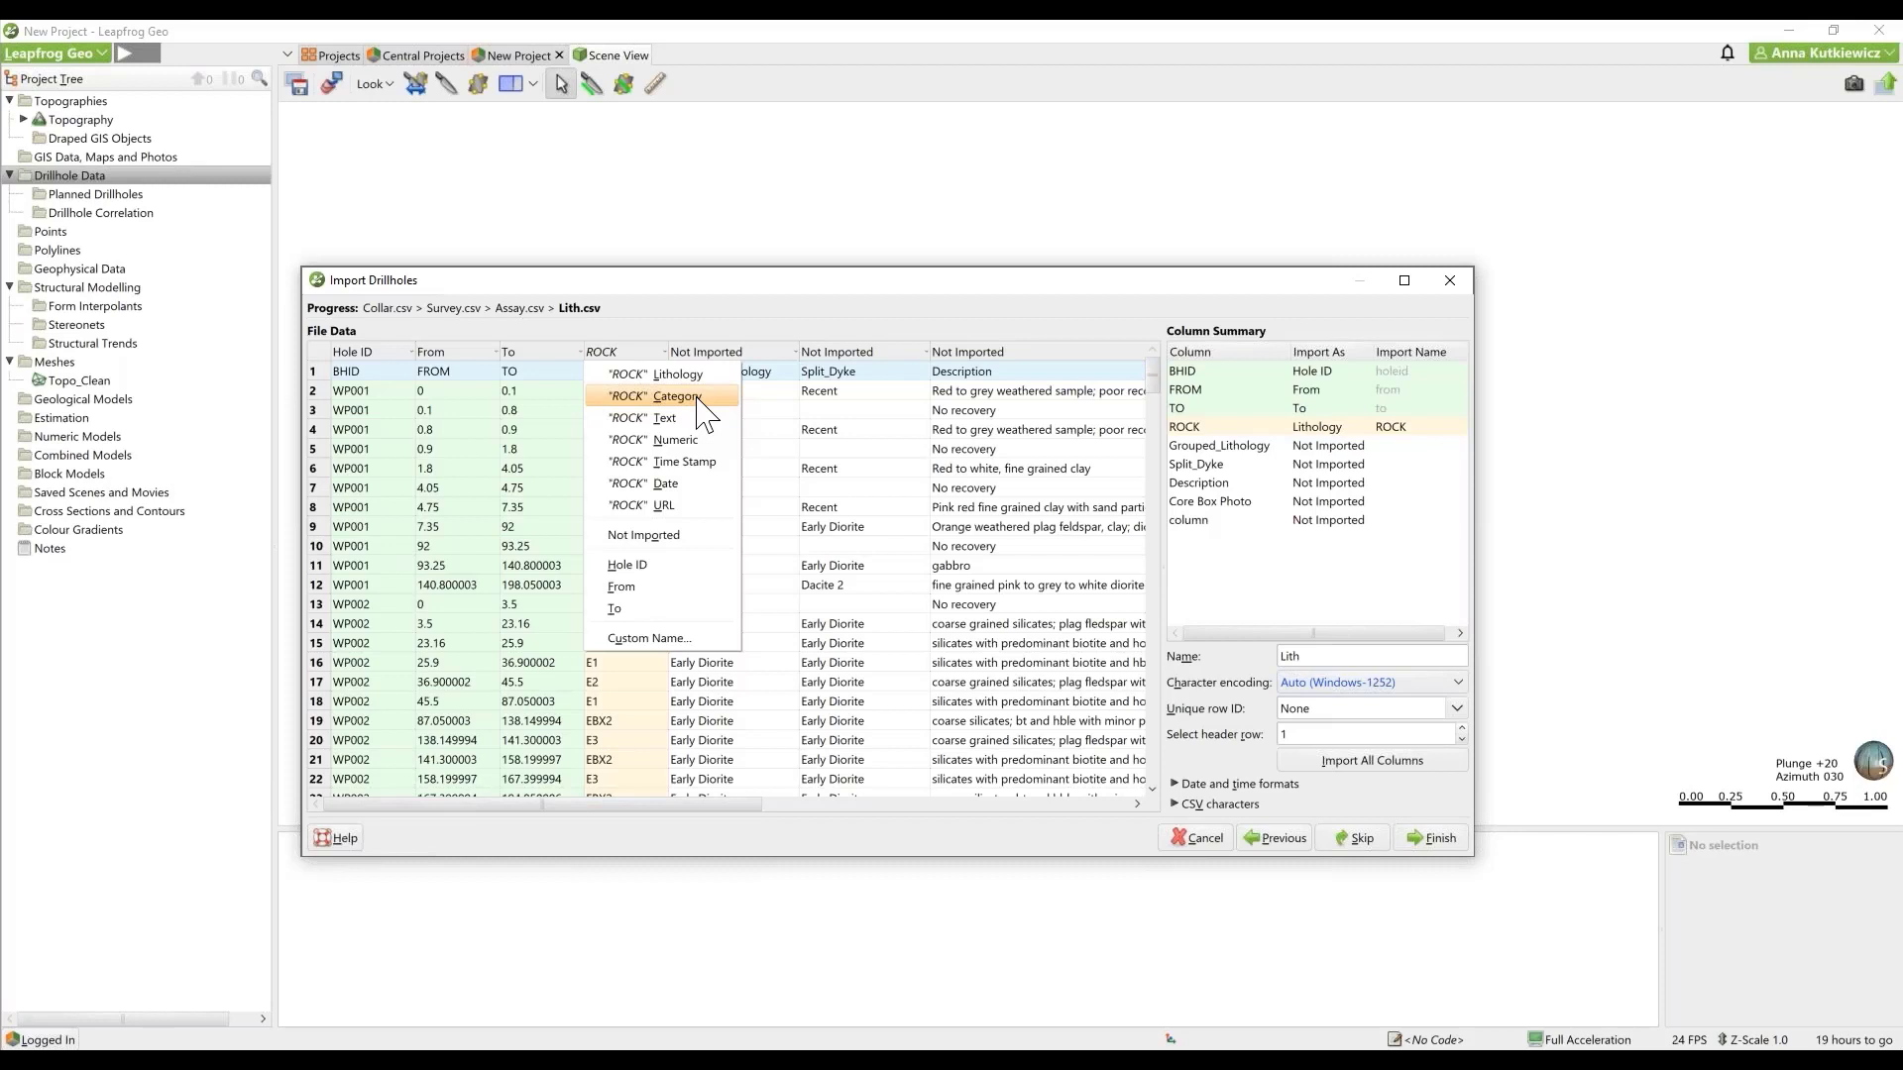
left_click(696, 319)
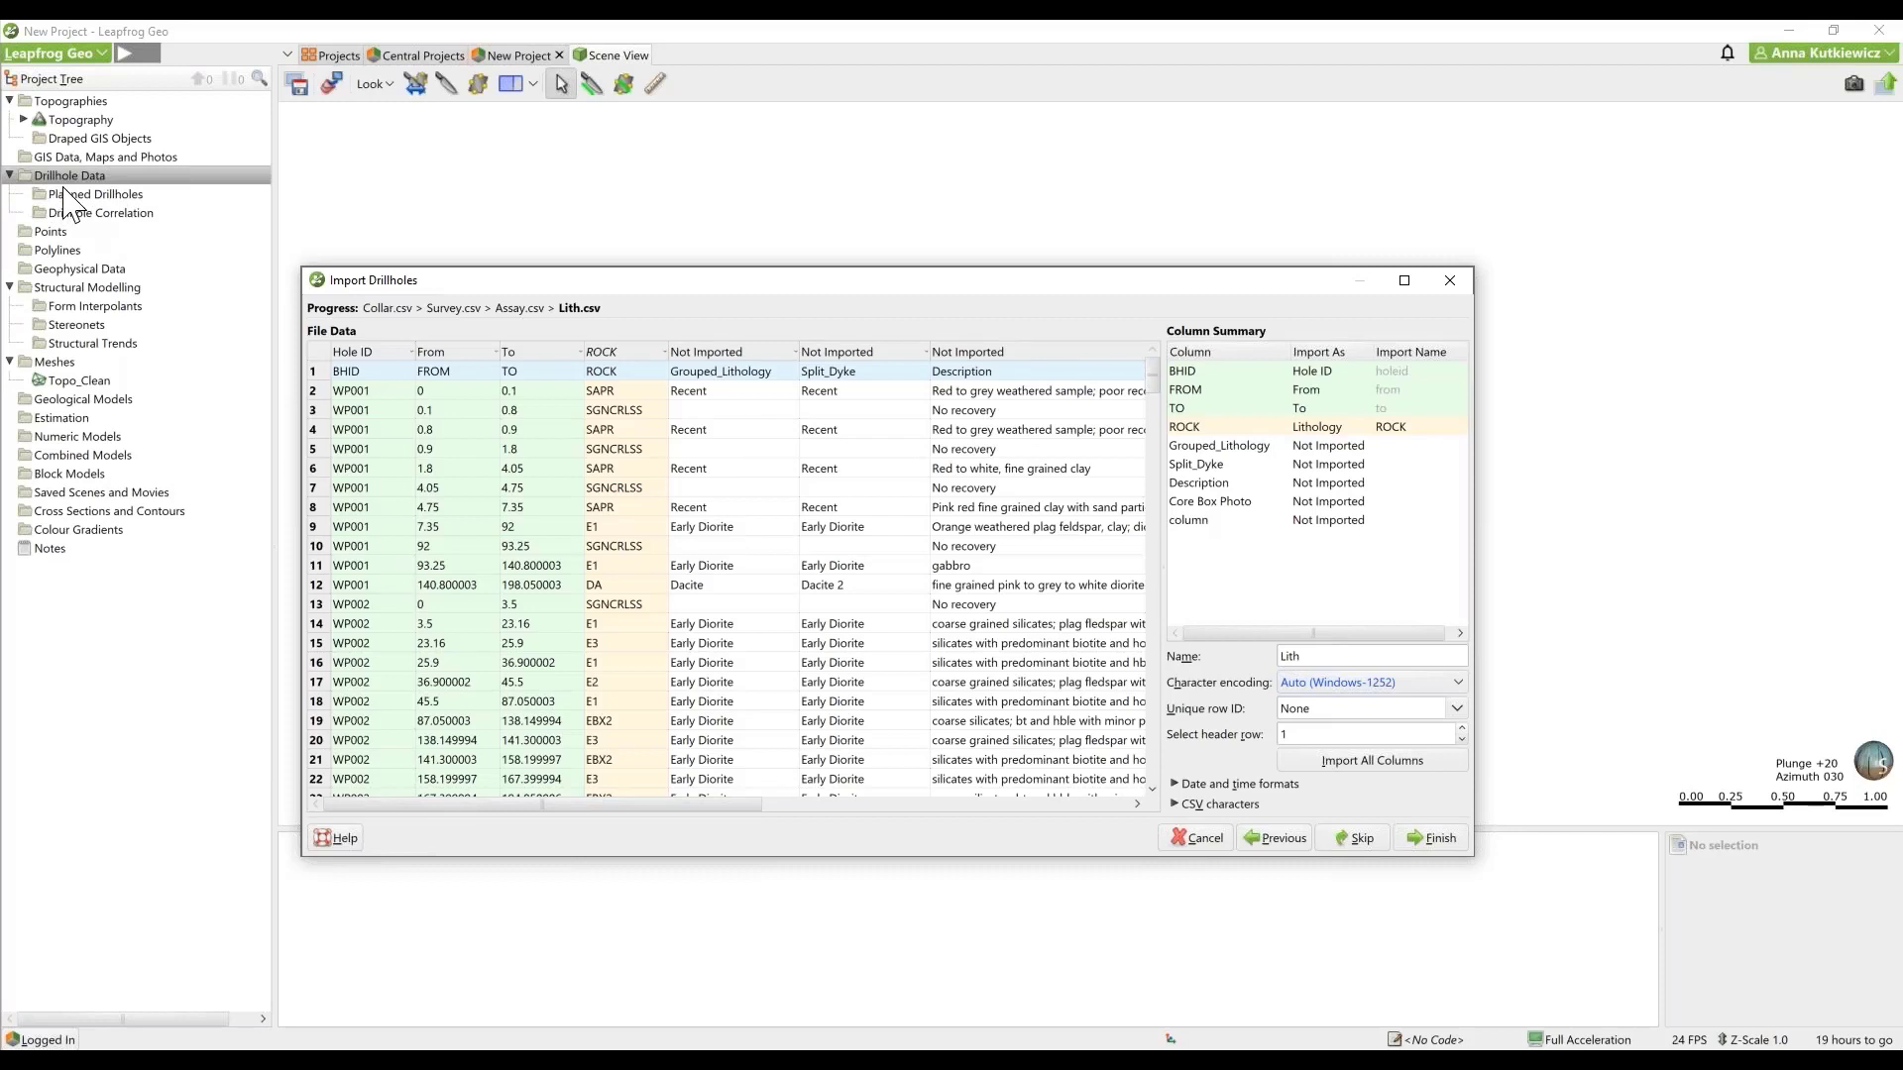
left_click(777, 372)
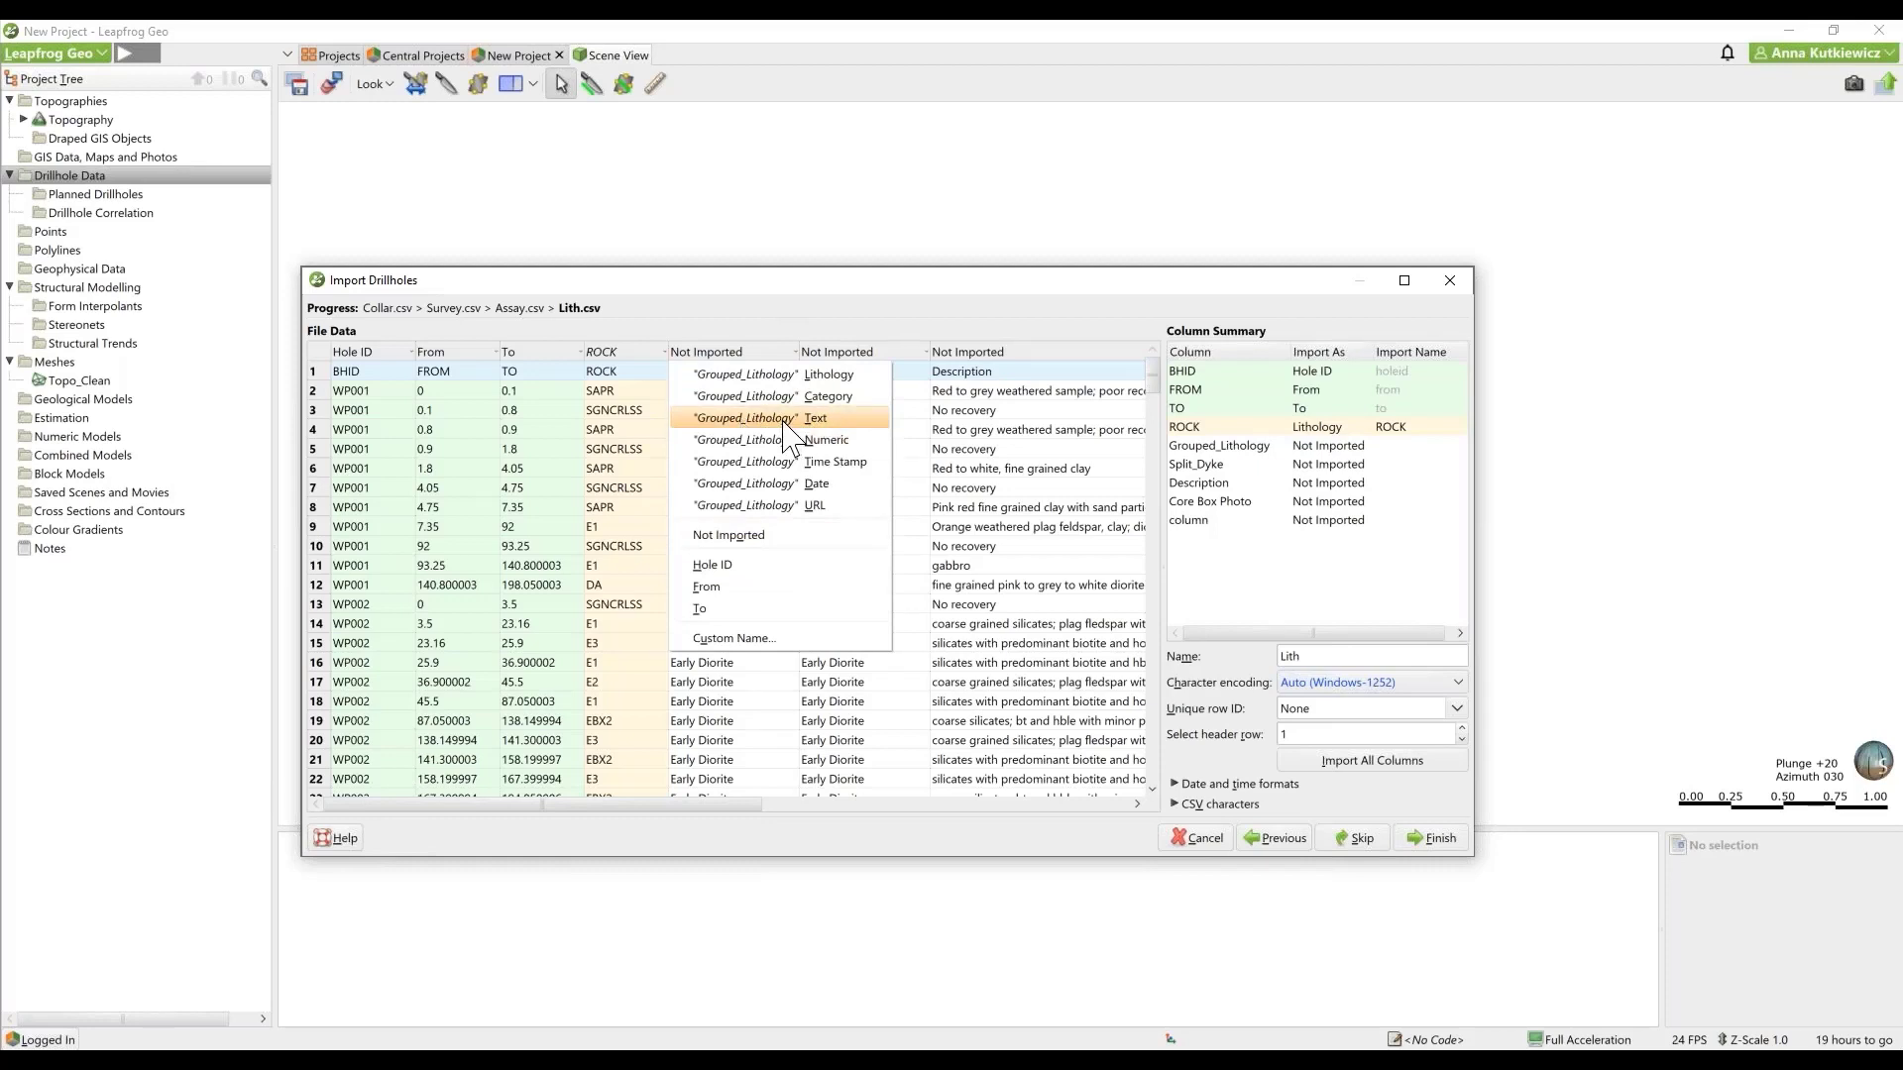
left_click(717, 288)
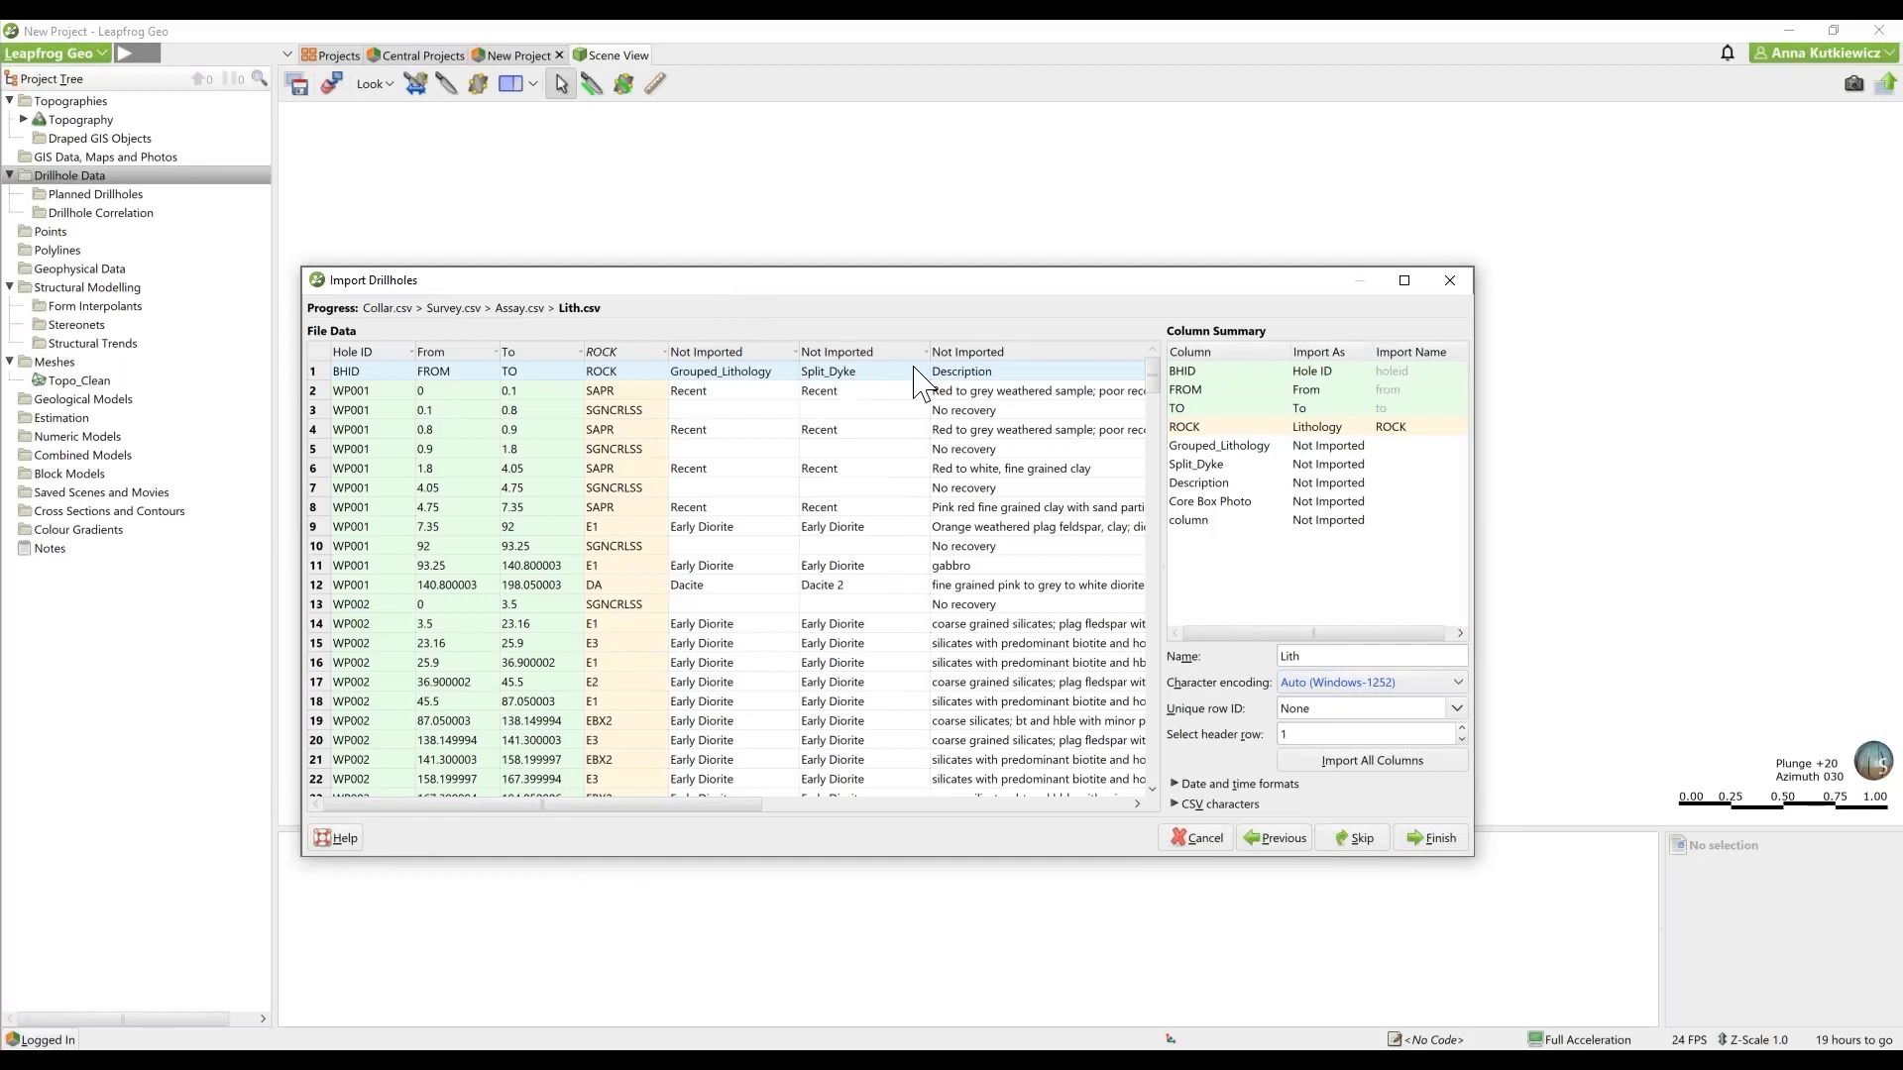
left_click(1036, 371)
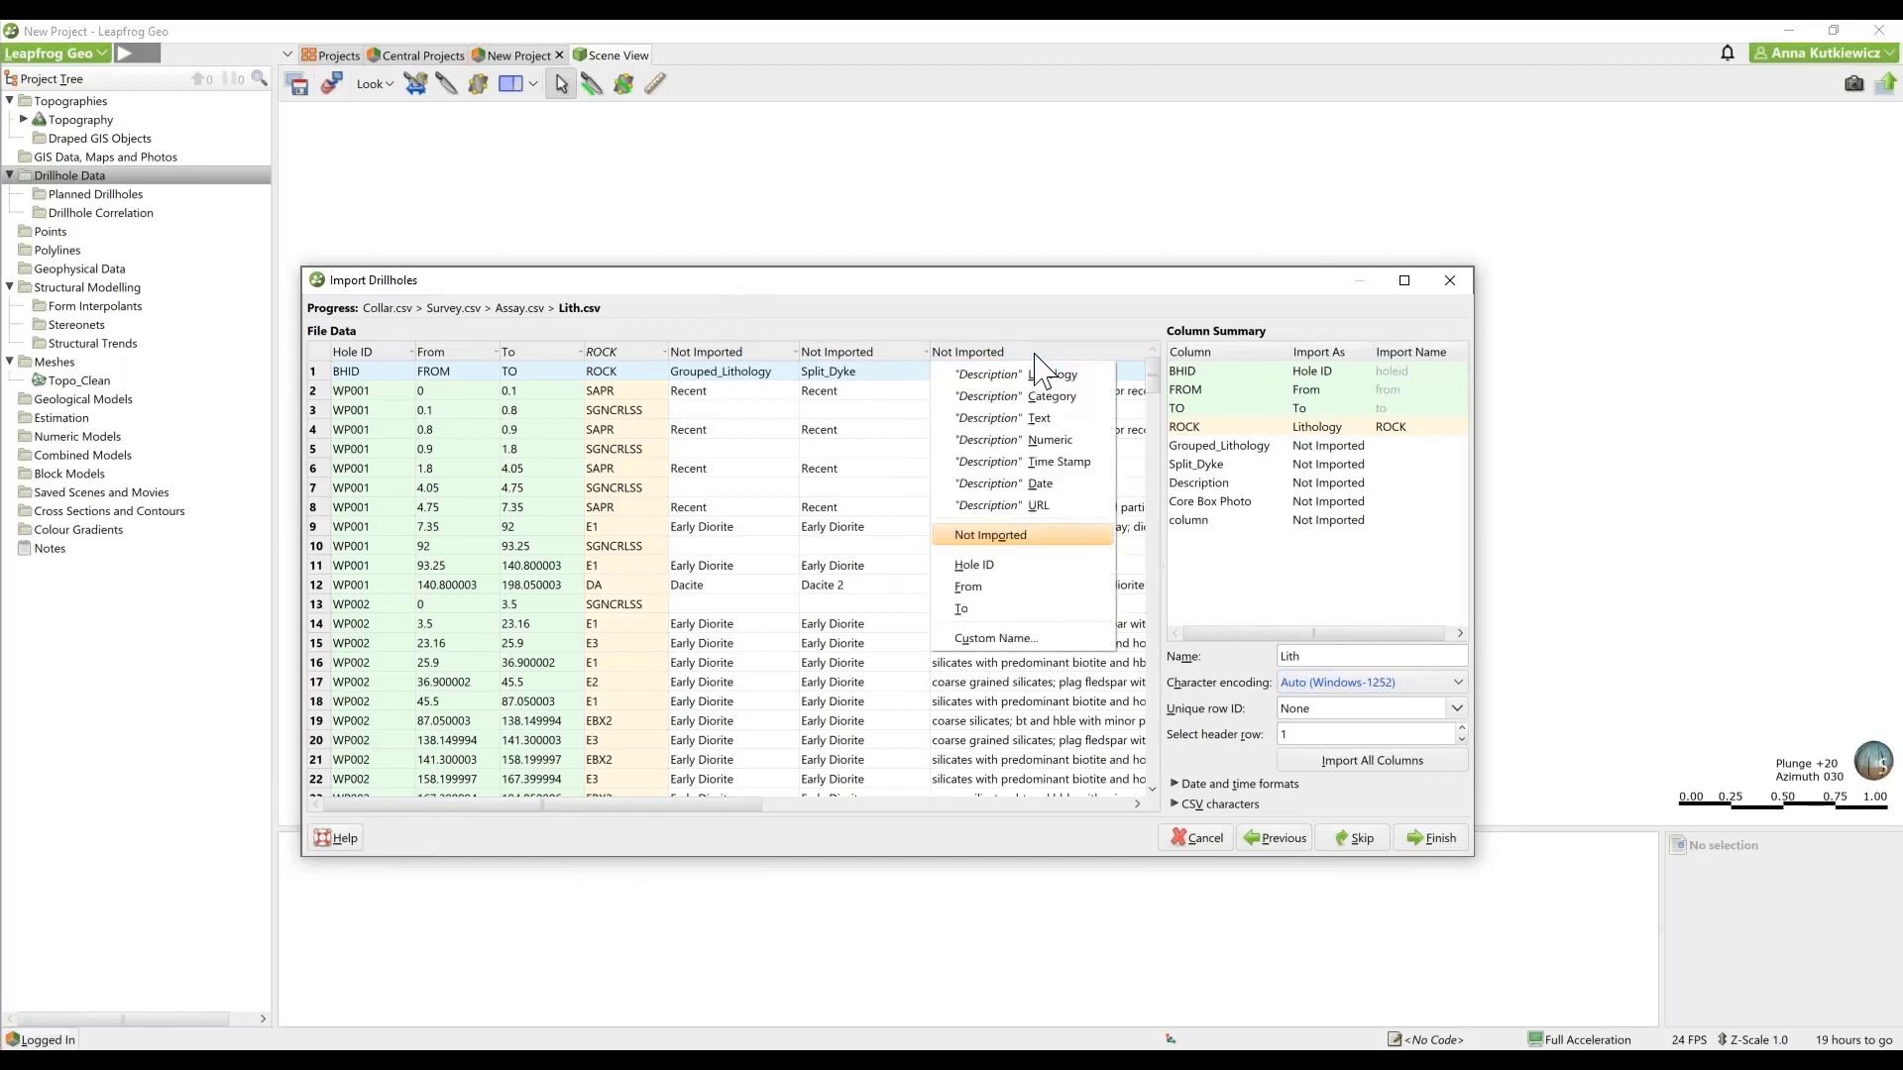
left_click(1038, 419)
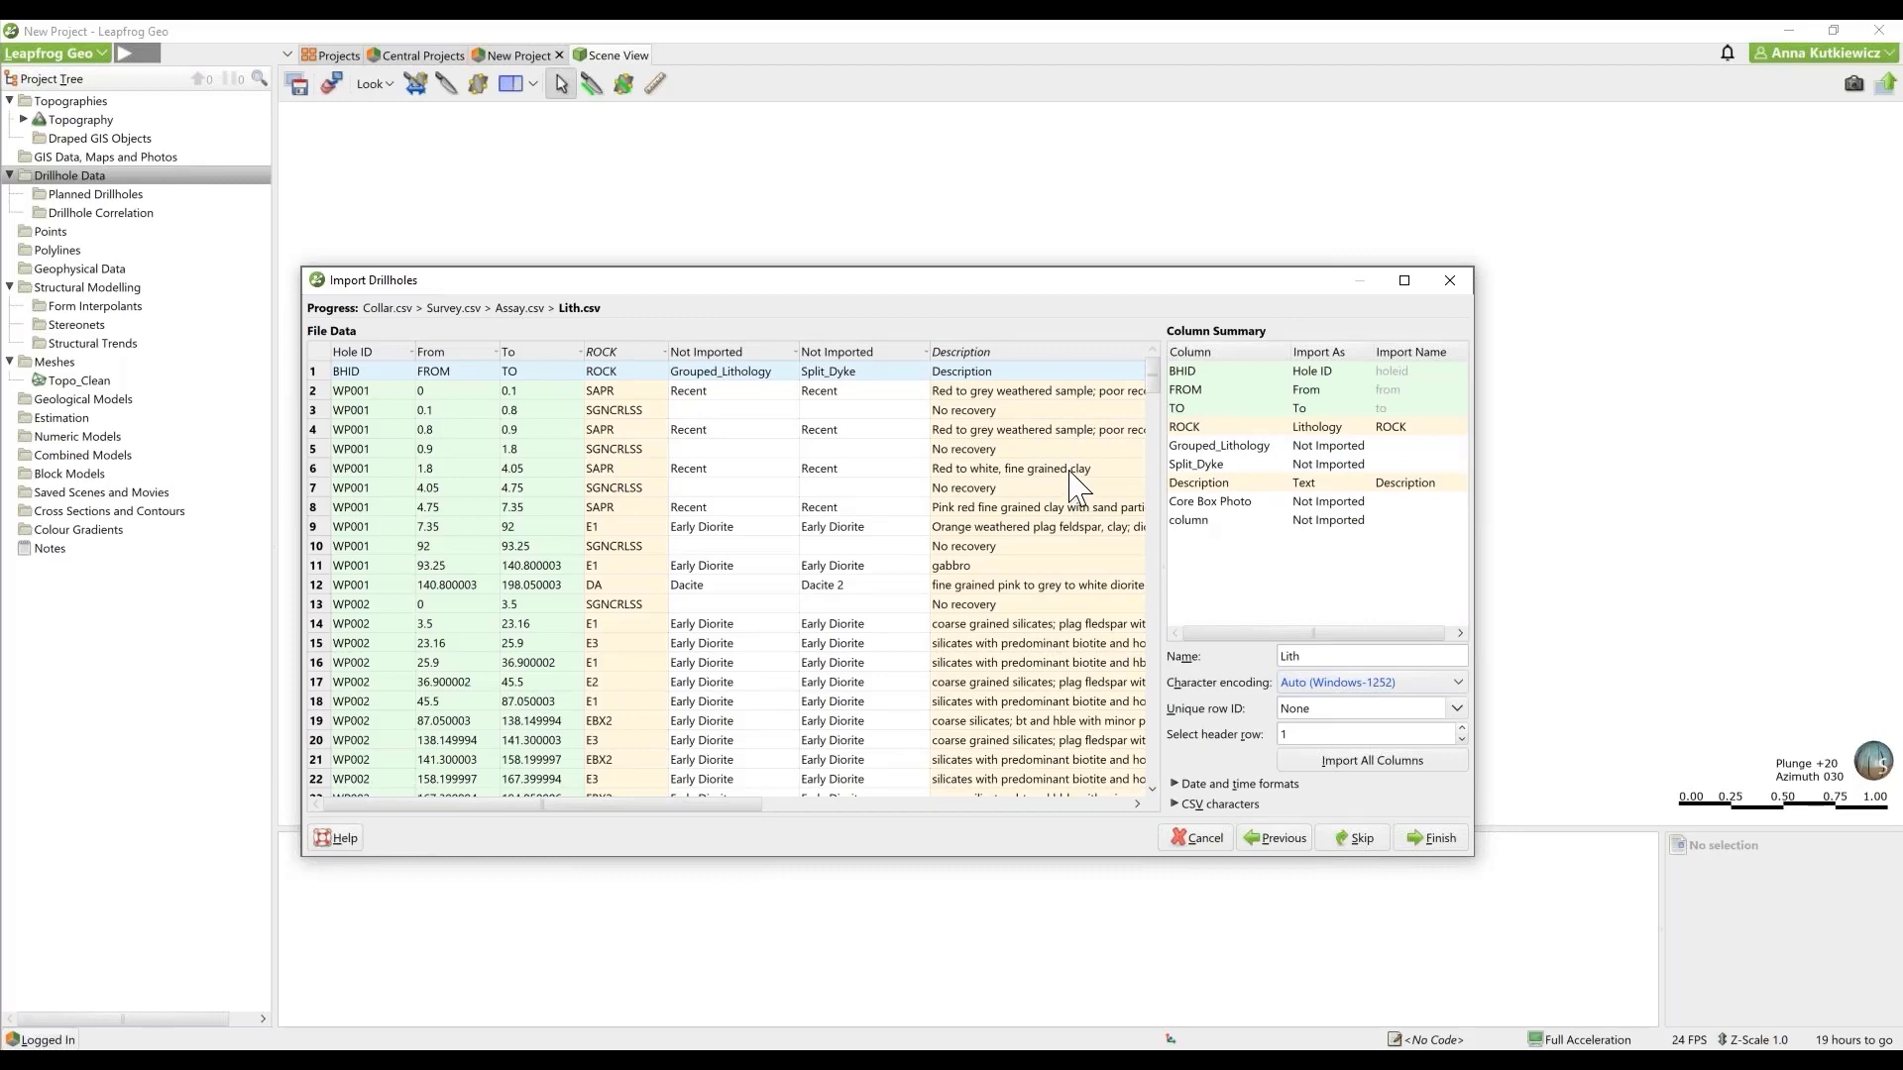
left_click(1012, 352)
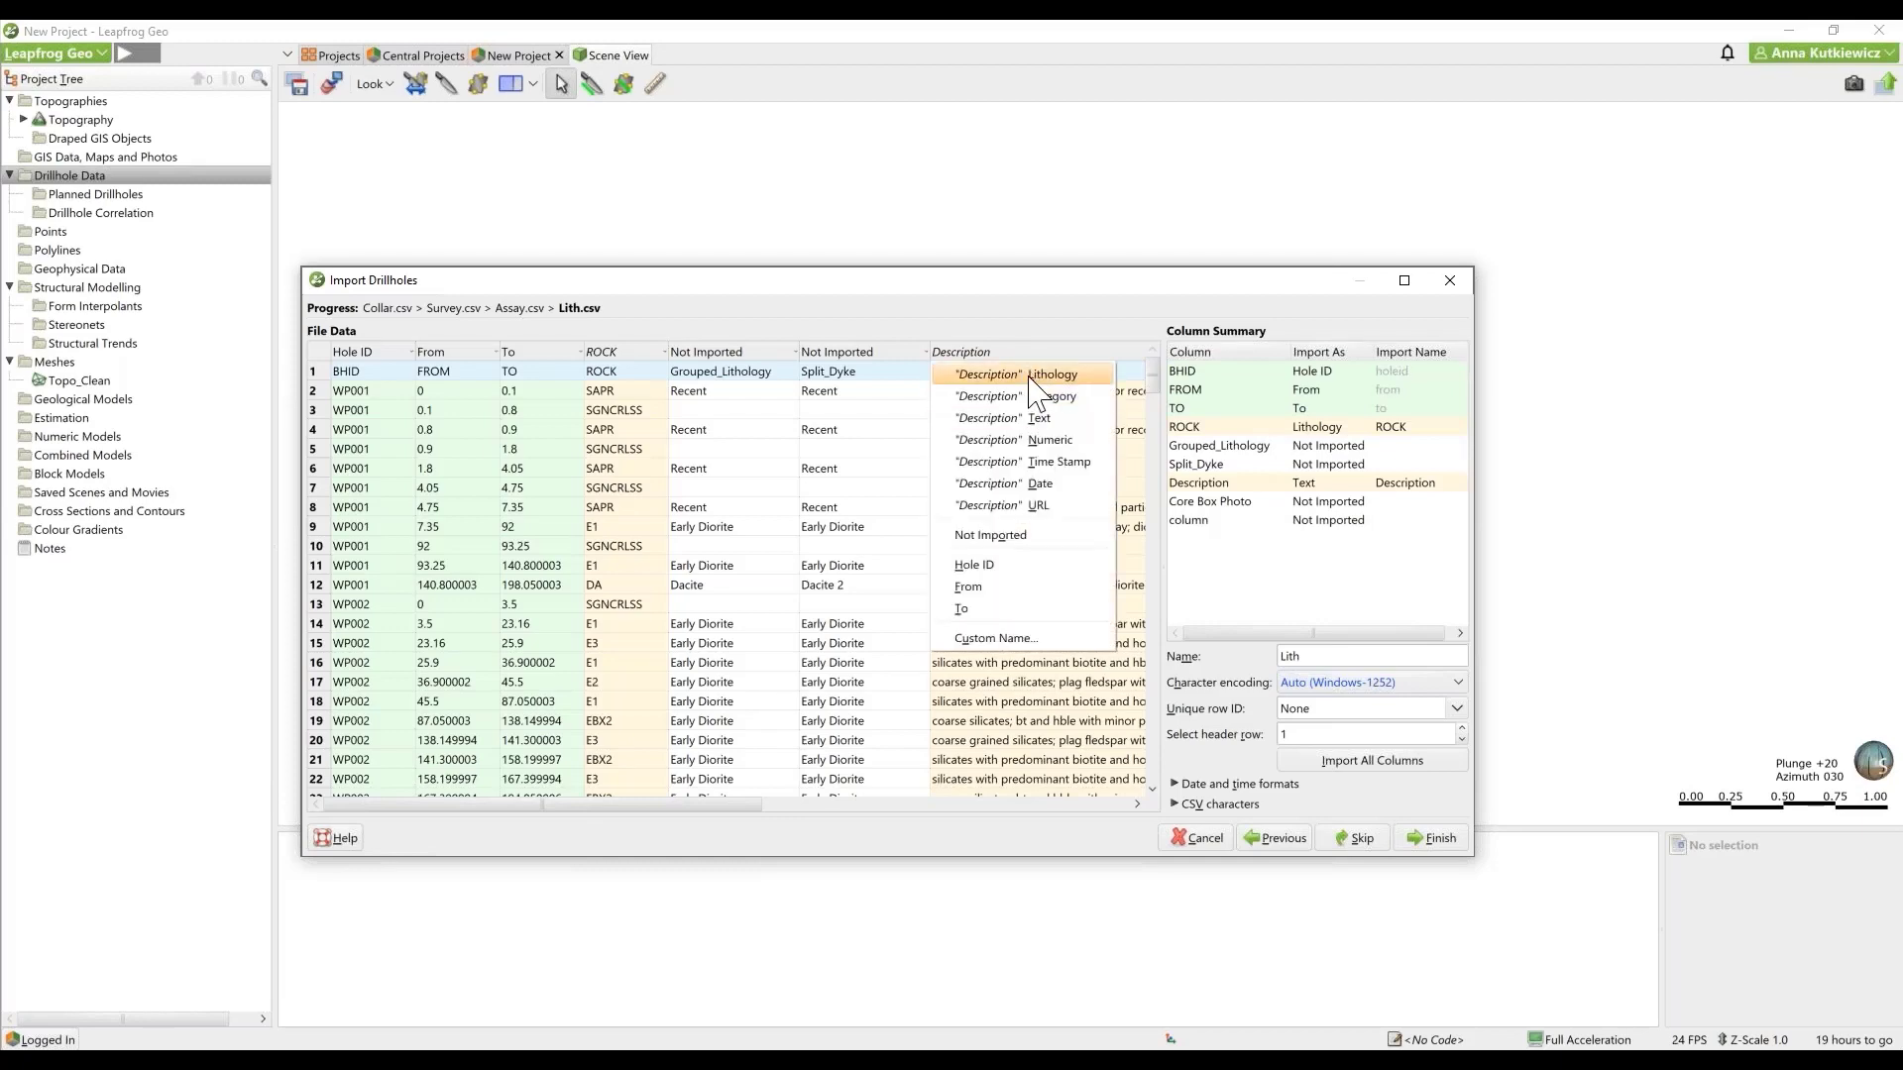
left_click(1030, 536)
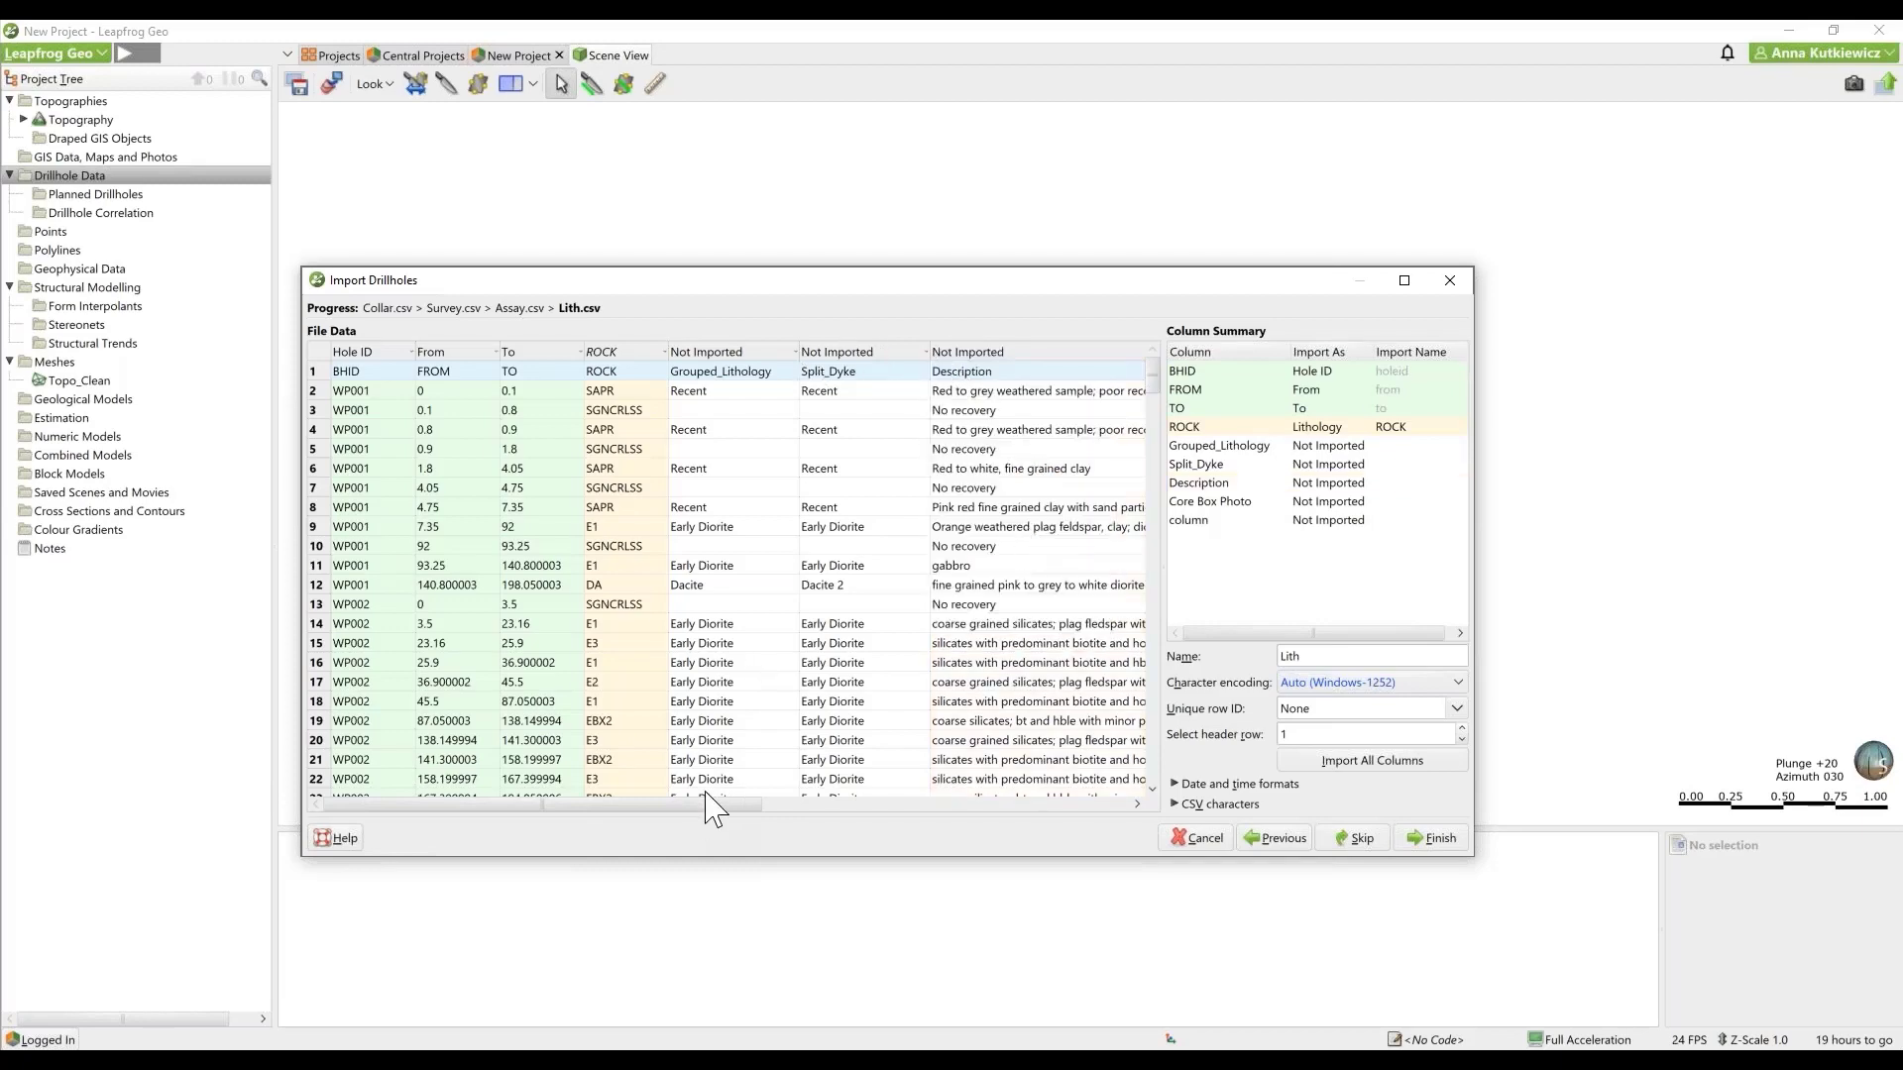
Step: Set the Core Box Photo column of Lith.csv to import as URL and finish the drillhole import
left_click_drag(692, 806, 1110, 818)
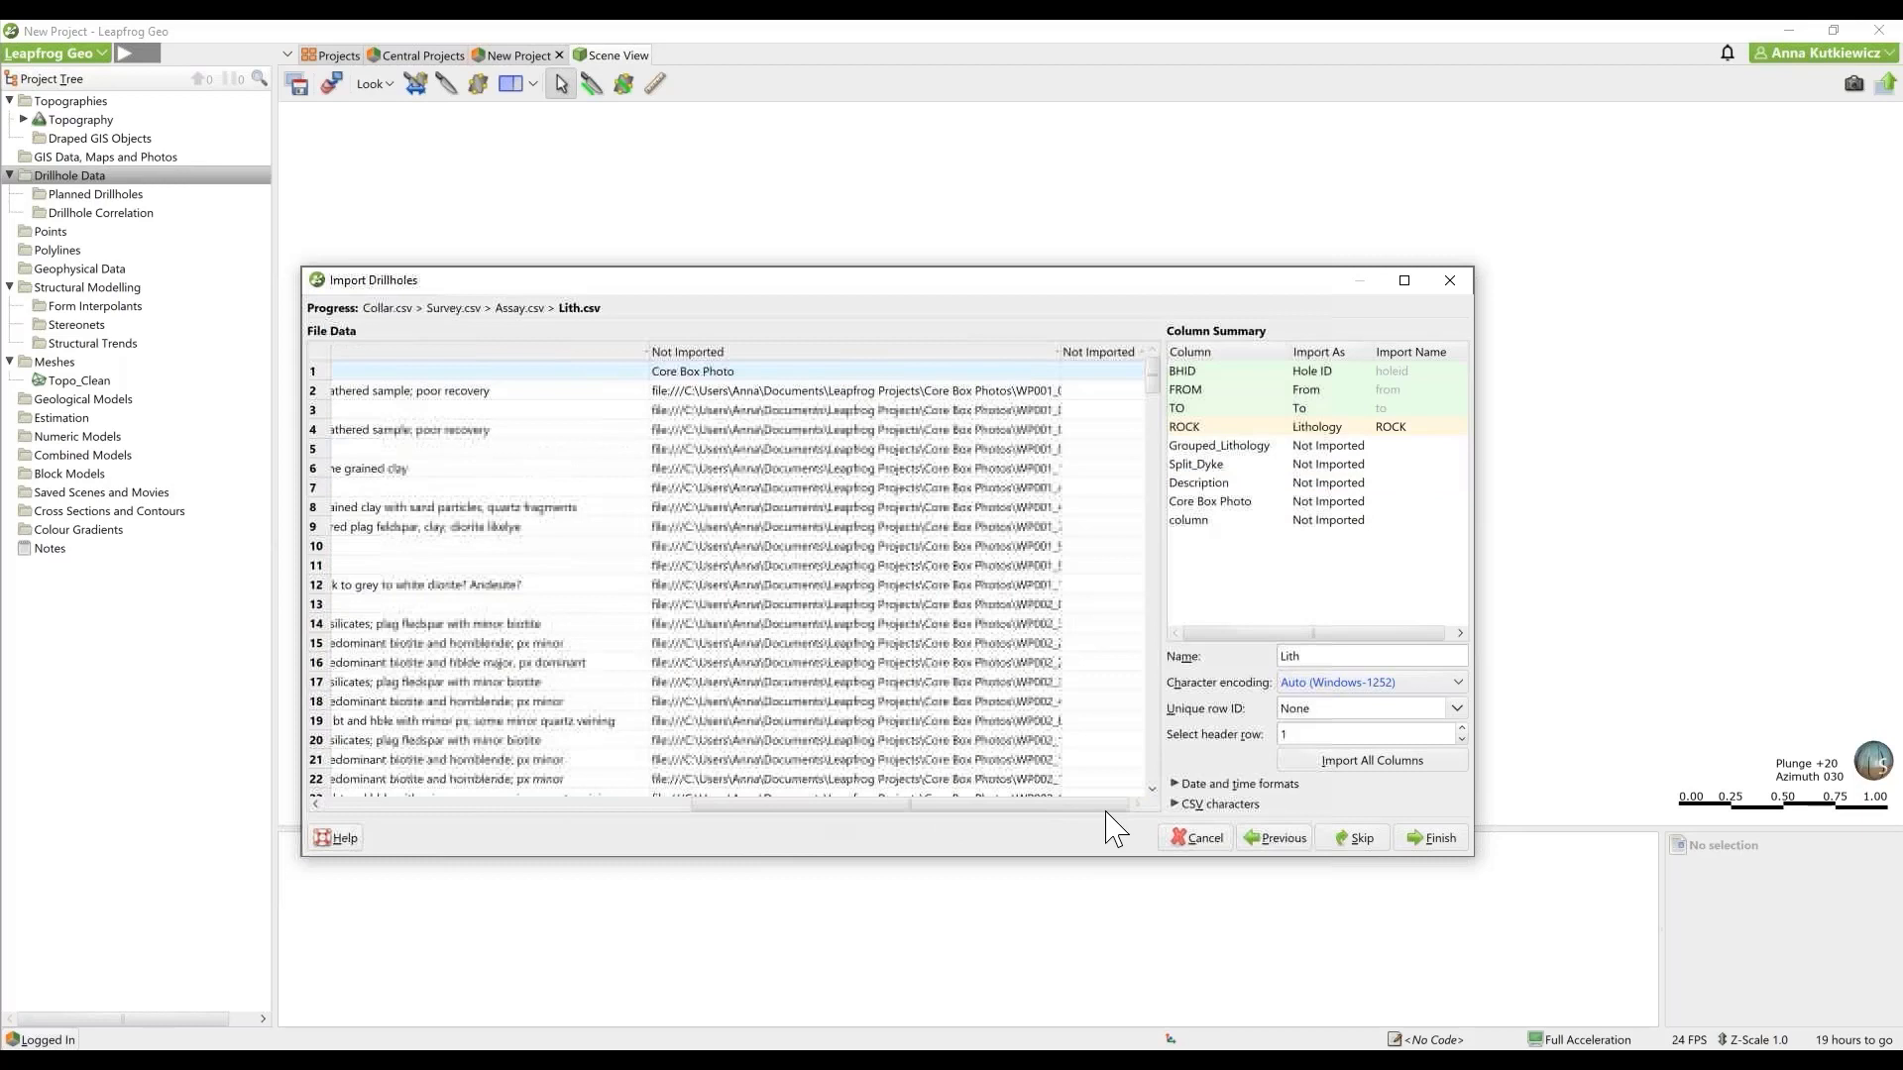
left_click(766, 357)
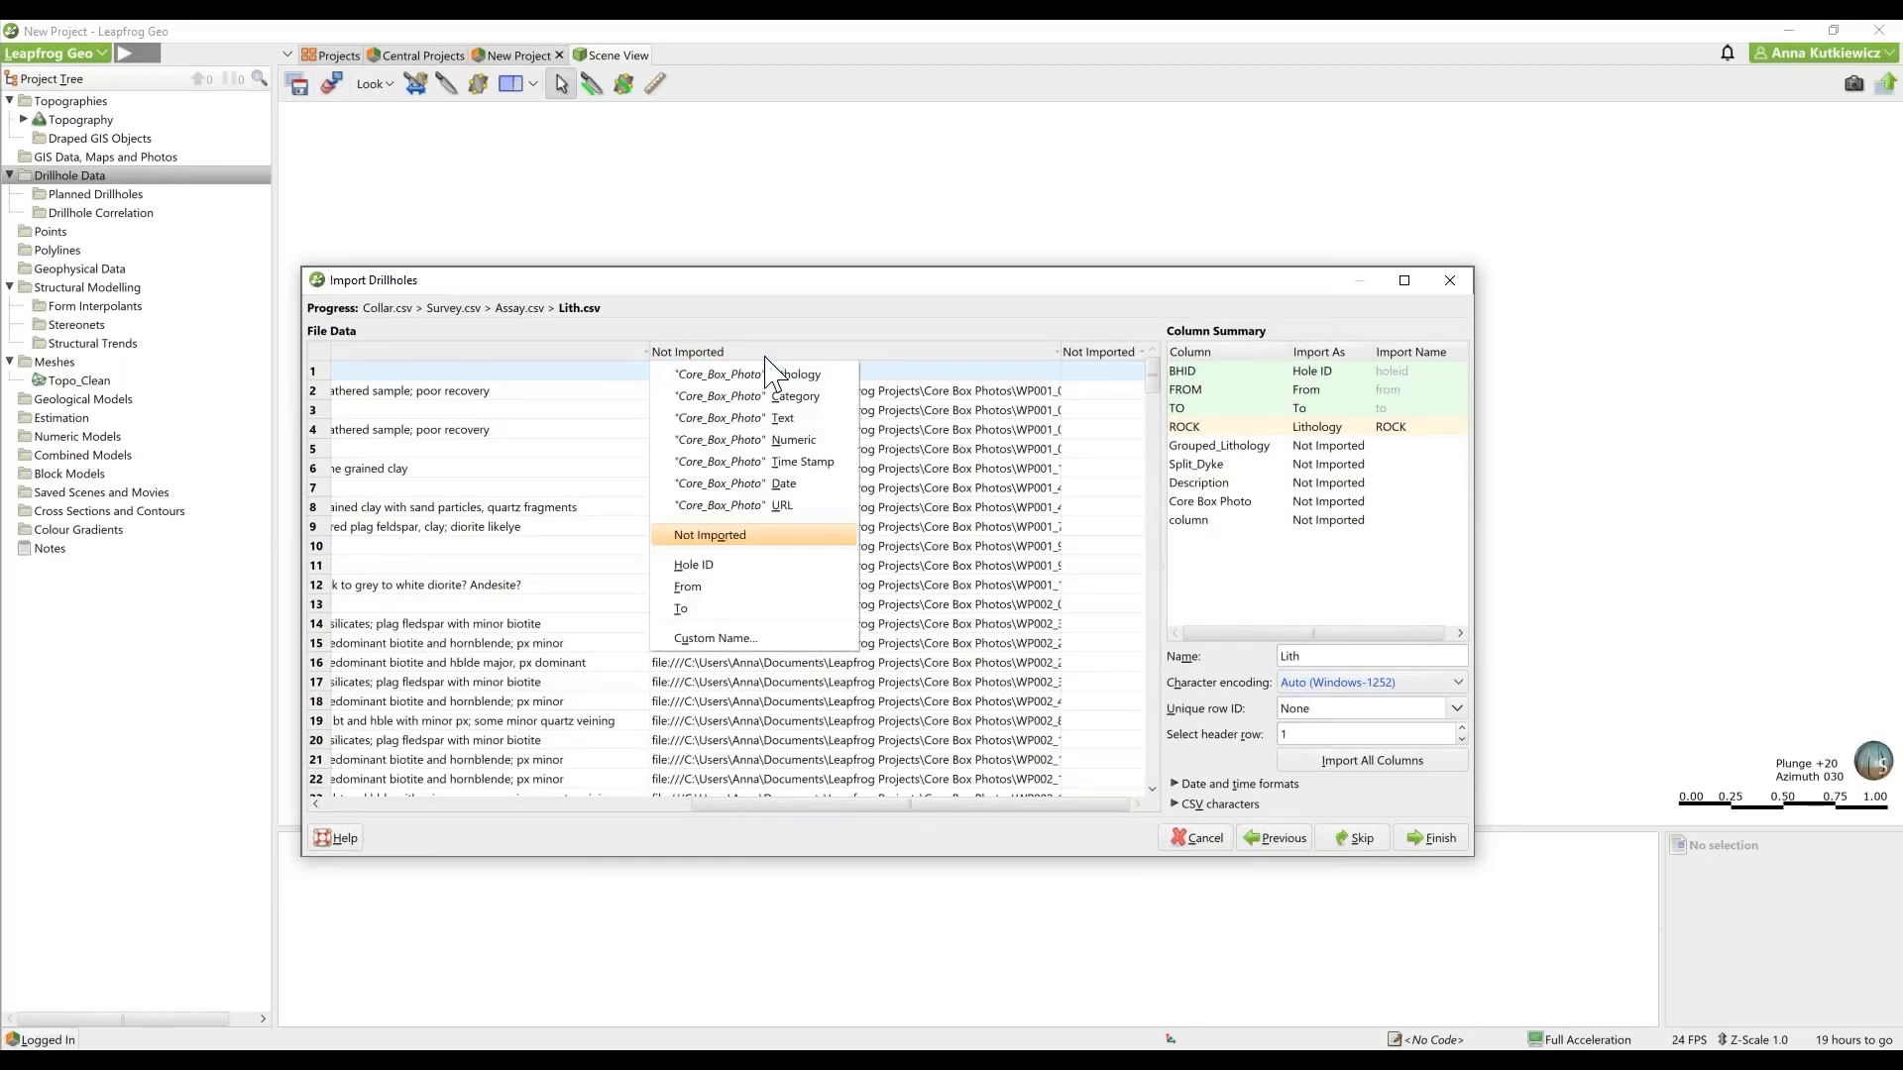
left_click(808, 508)
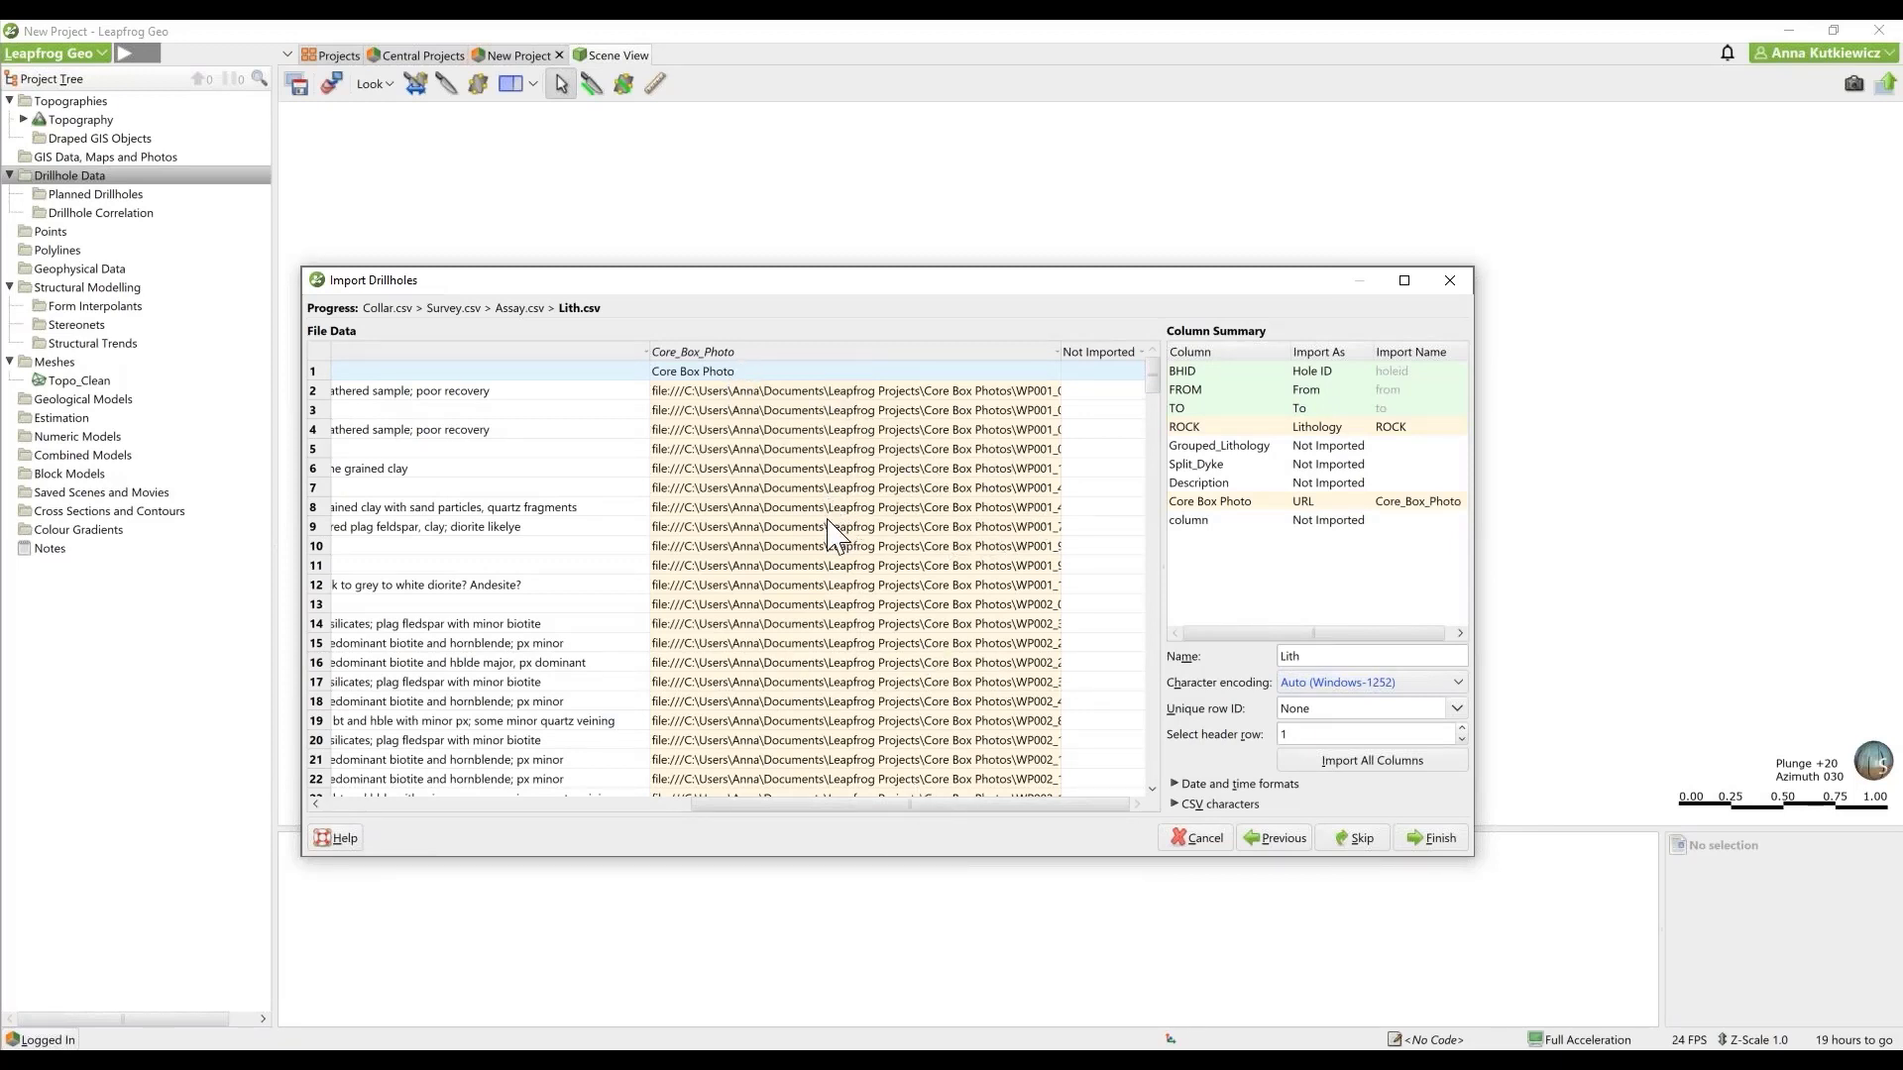
left_click(1432, 838)
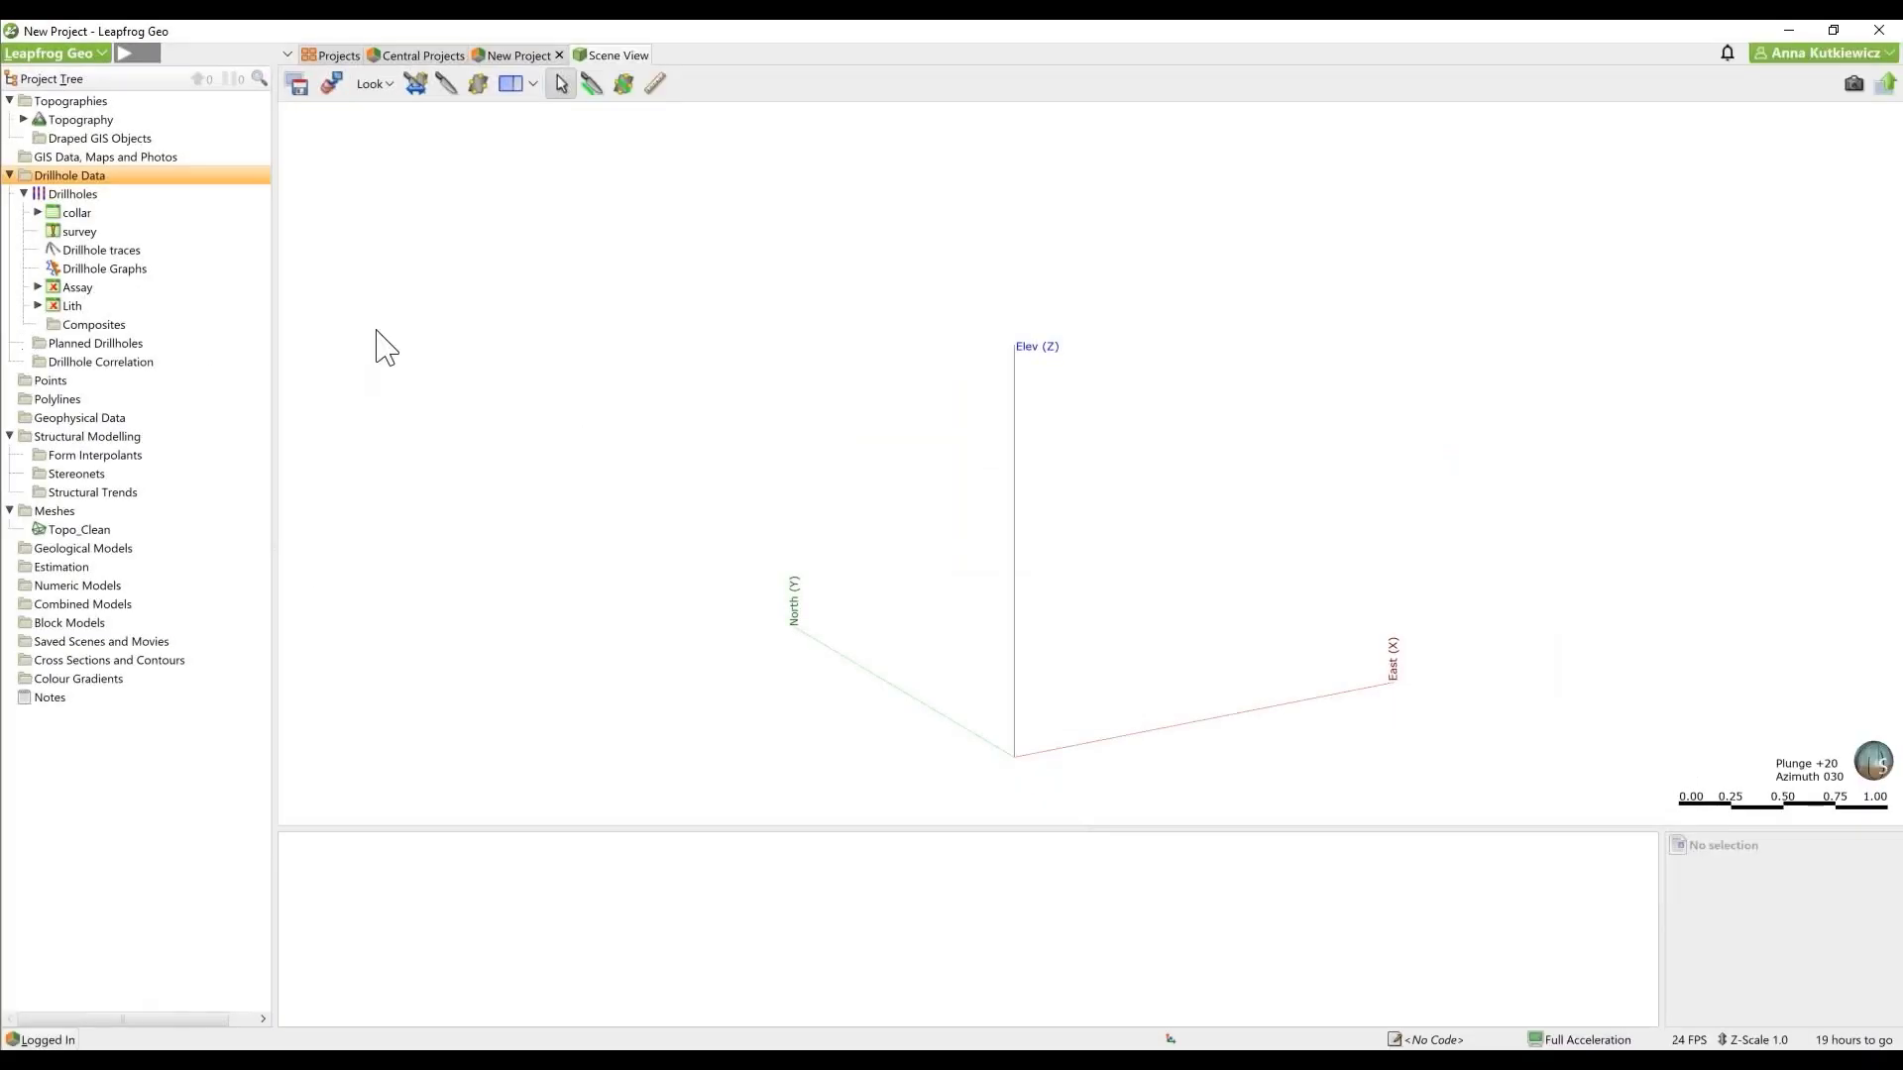
Step: Display the Lith intervals in the scene as solid cylinders
left_click_drag(133, 306, 837, 575)
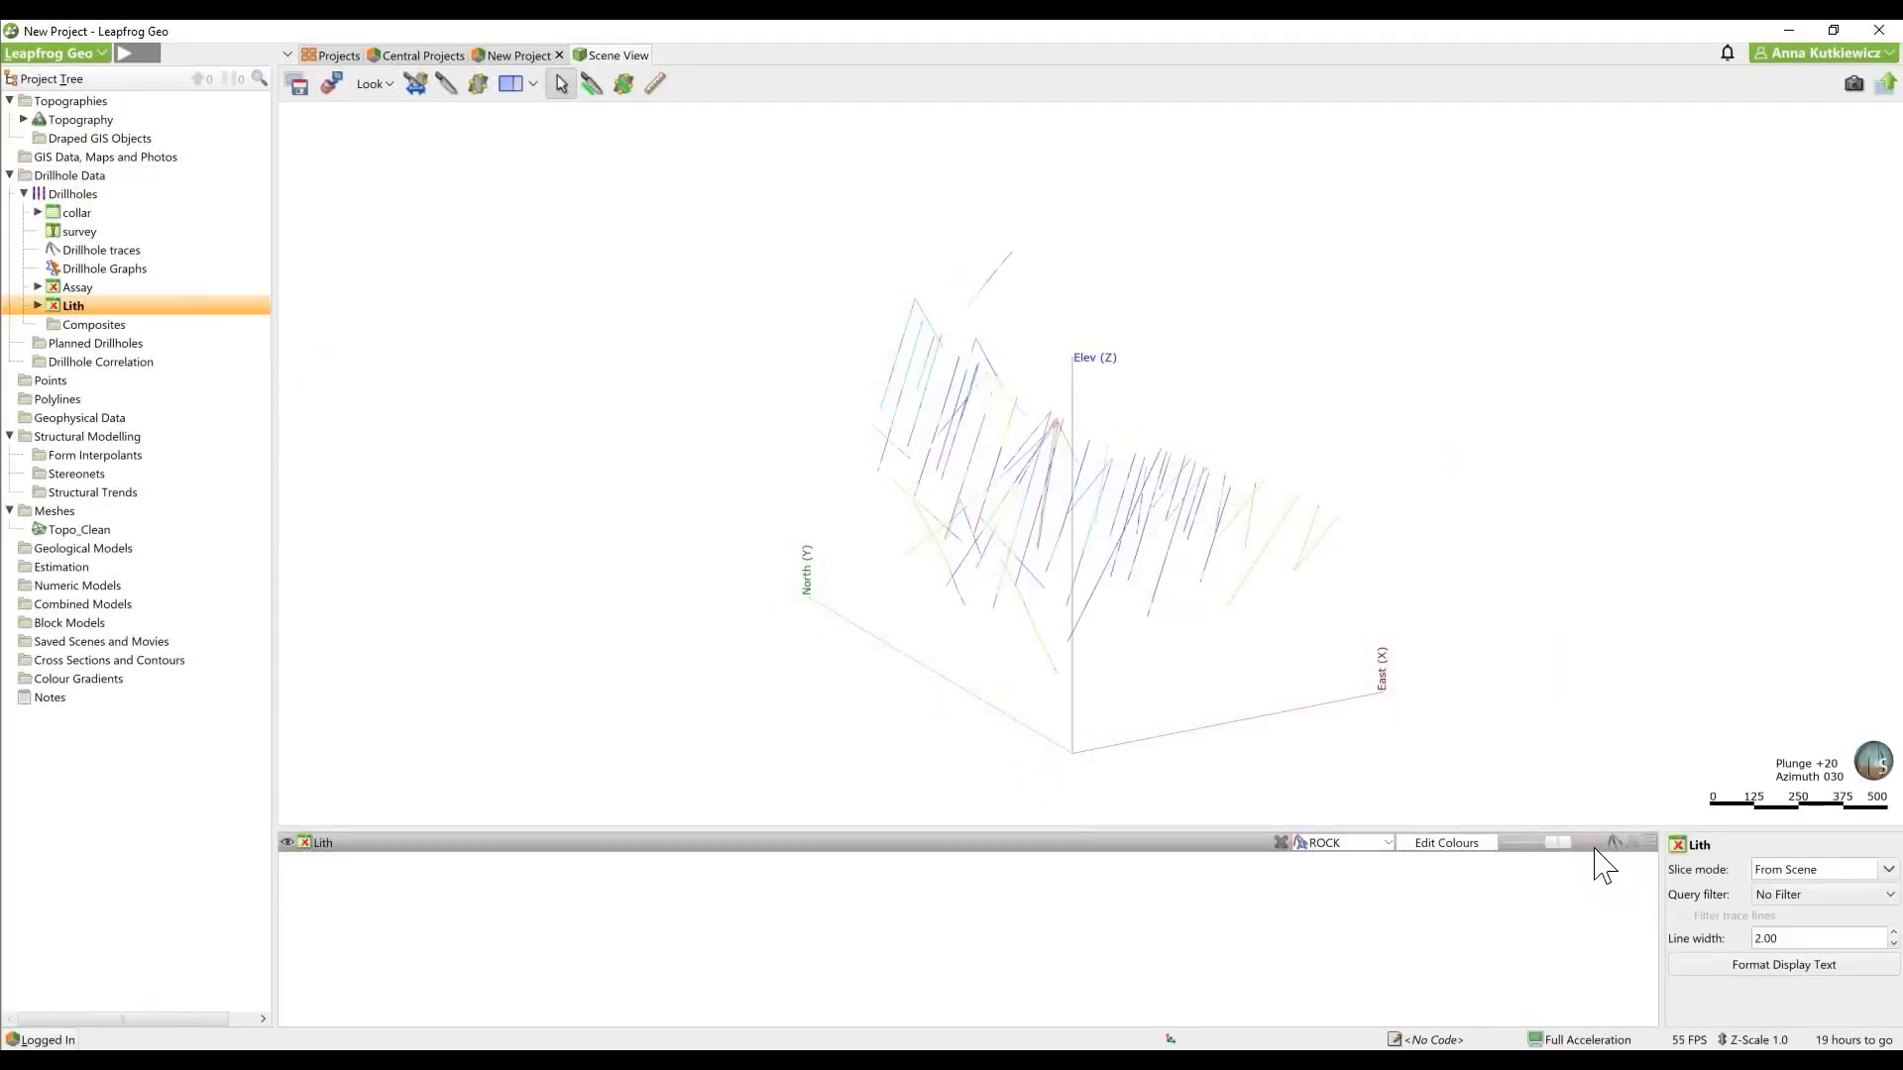
left_click(1585, 843)
left_click_drag(1236, 591, 1313, 515)
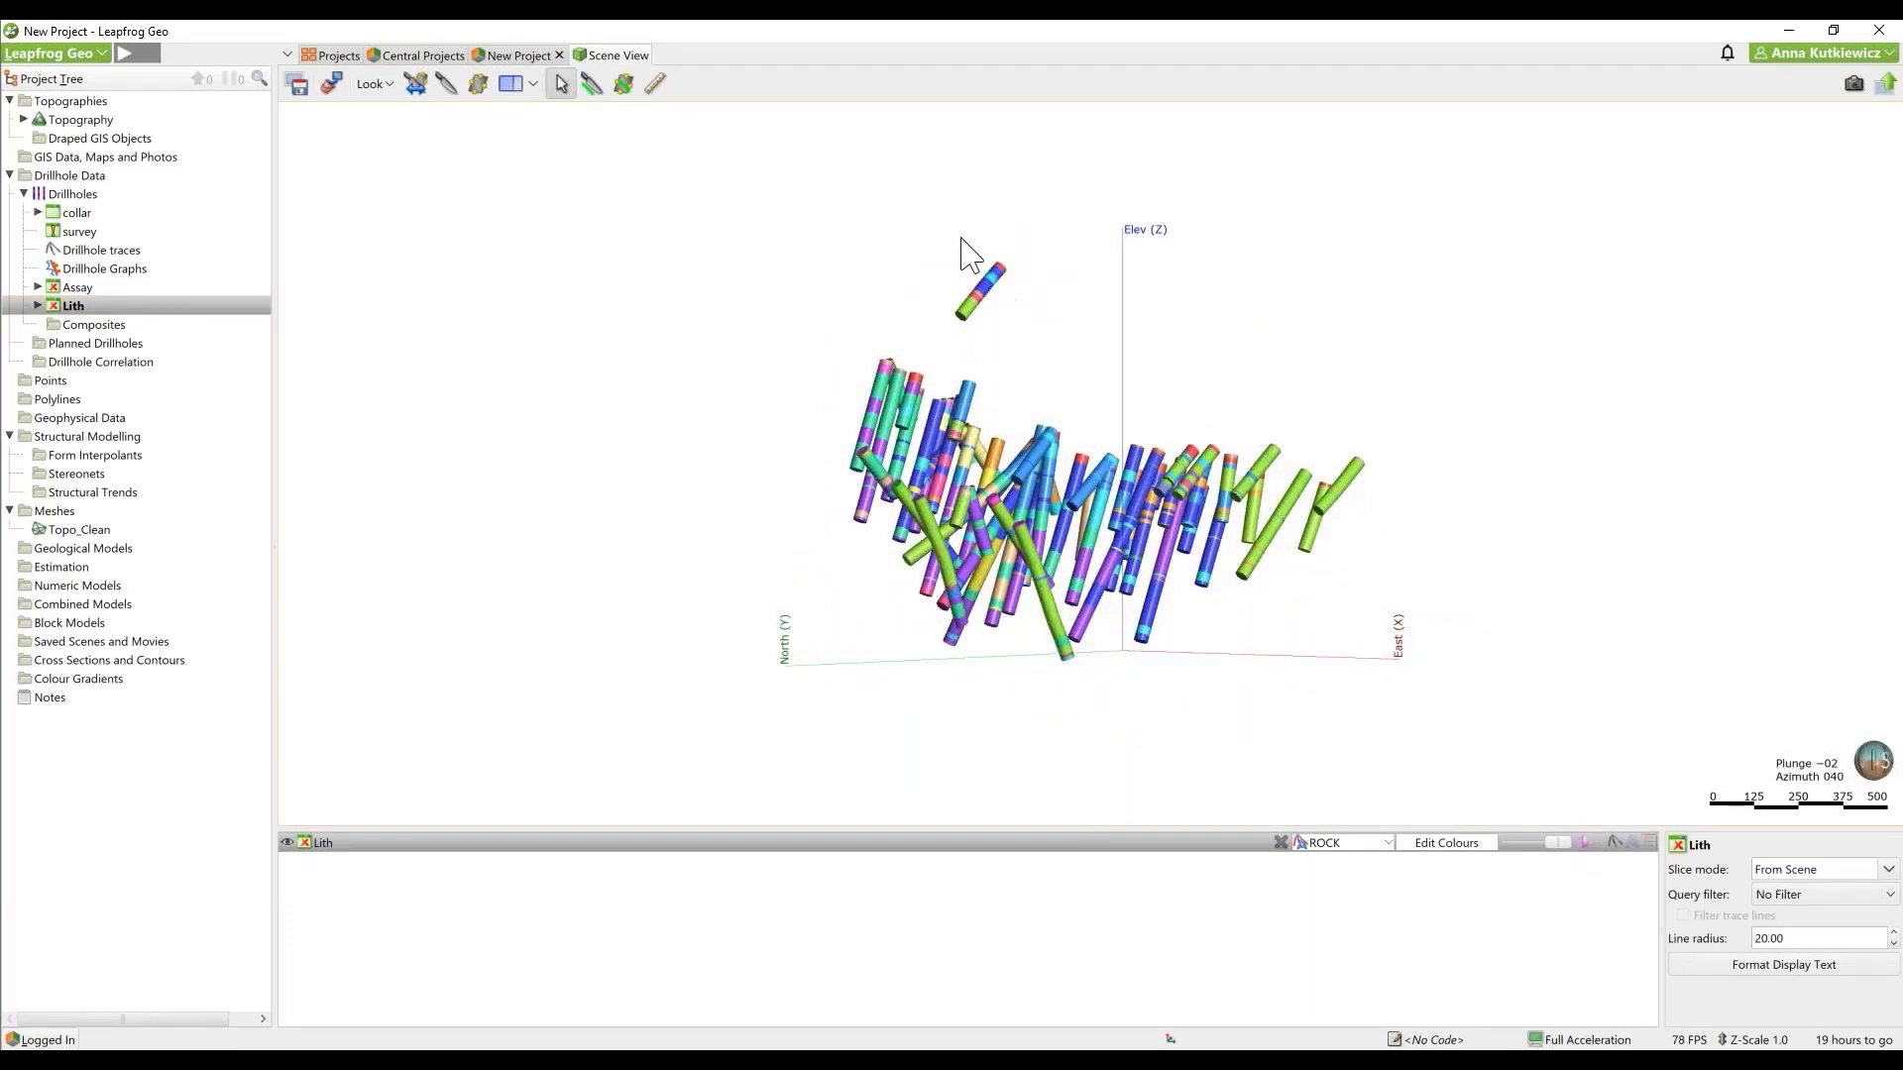
Step: Show the topography with the drillholes to compare their positions, and remove it from the scene again
left_click_drag(80, 120, 1173, 753)
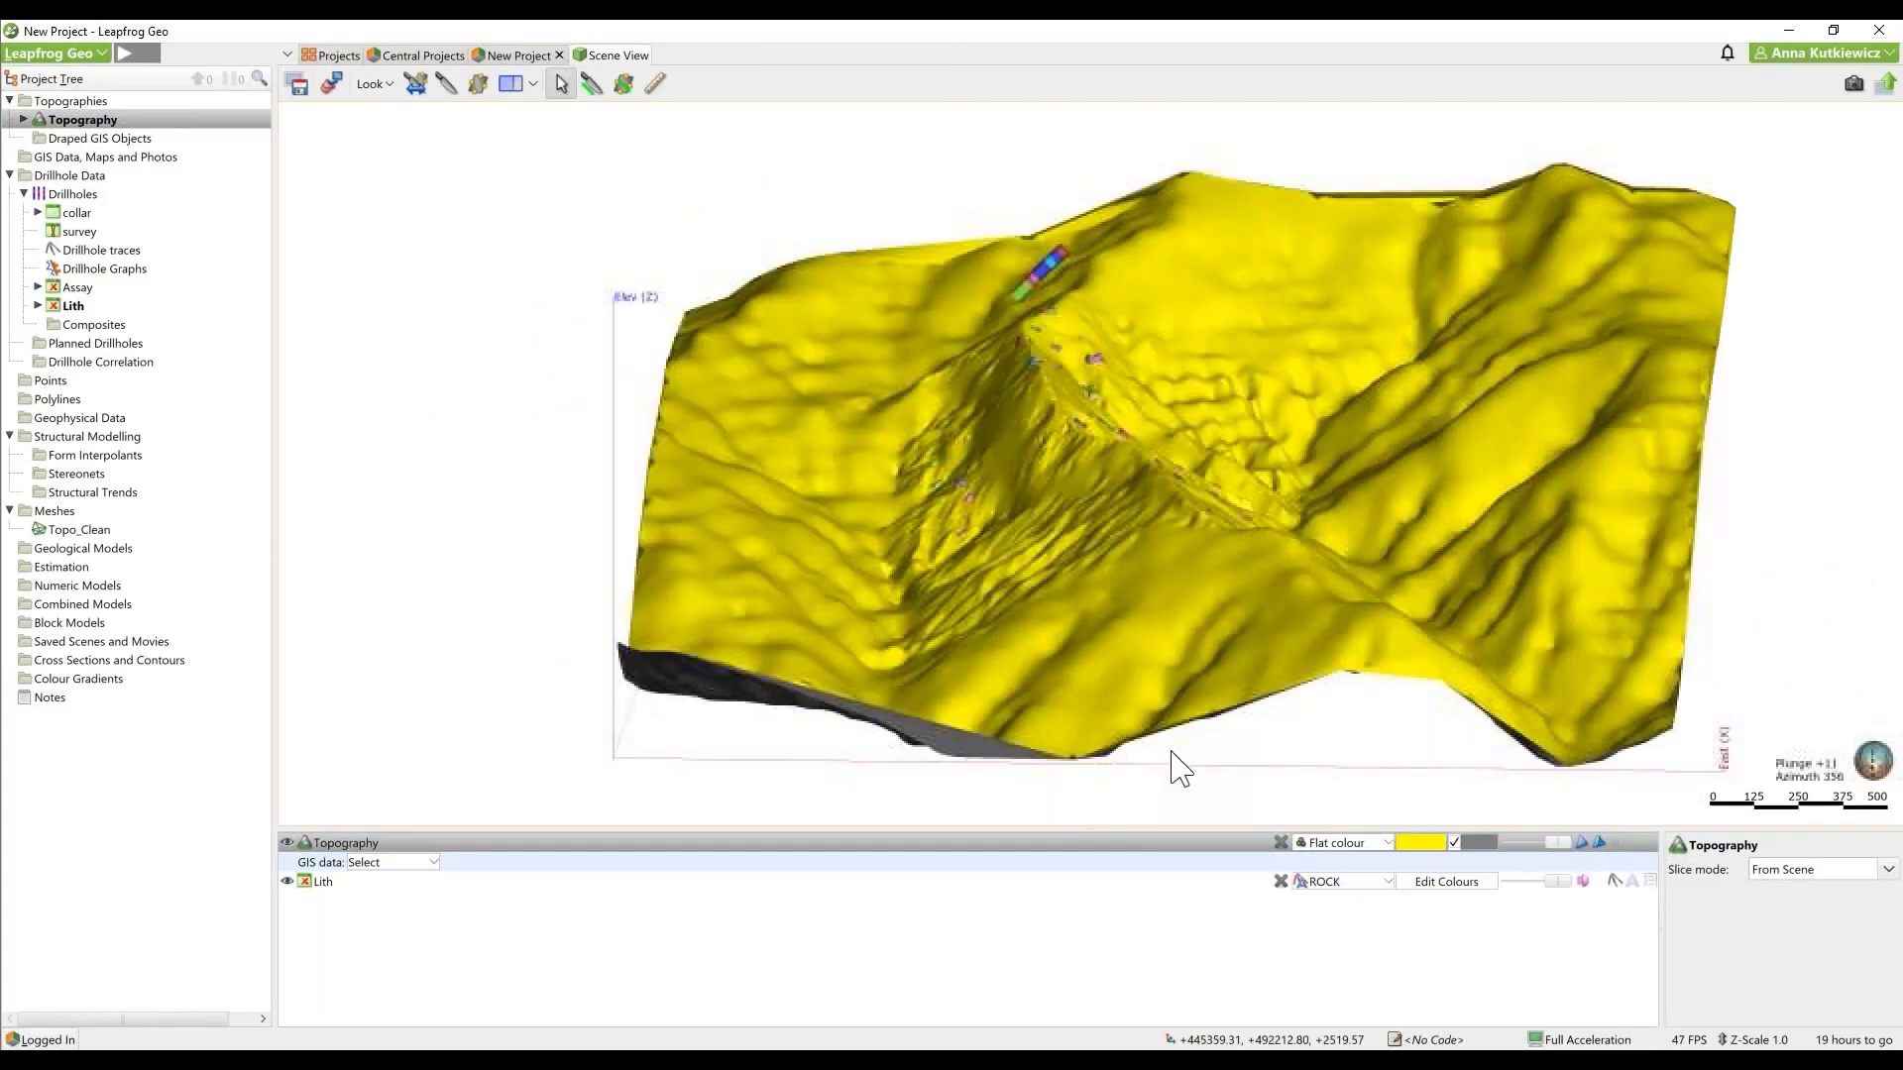
left_click(1280, 843)
left_click_drag(1219, 540, 1155, 322)
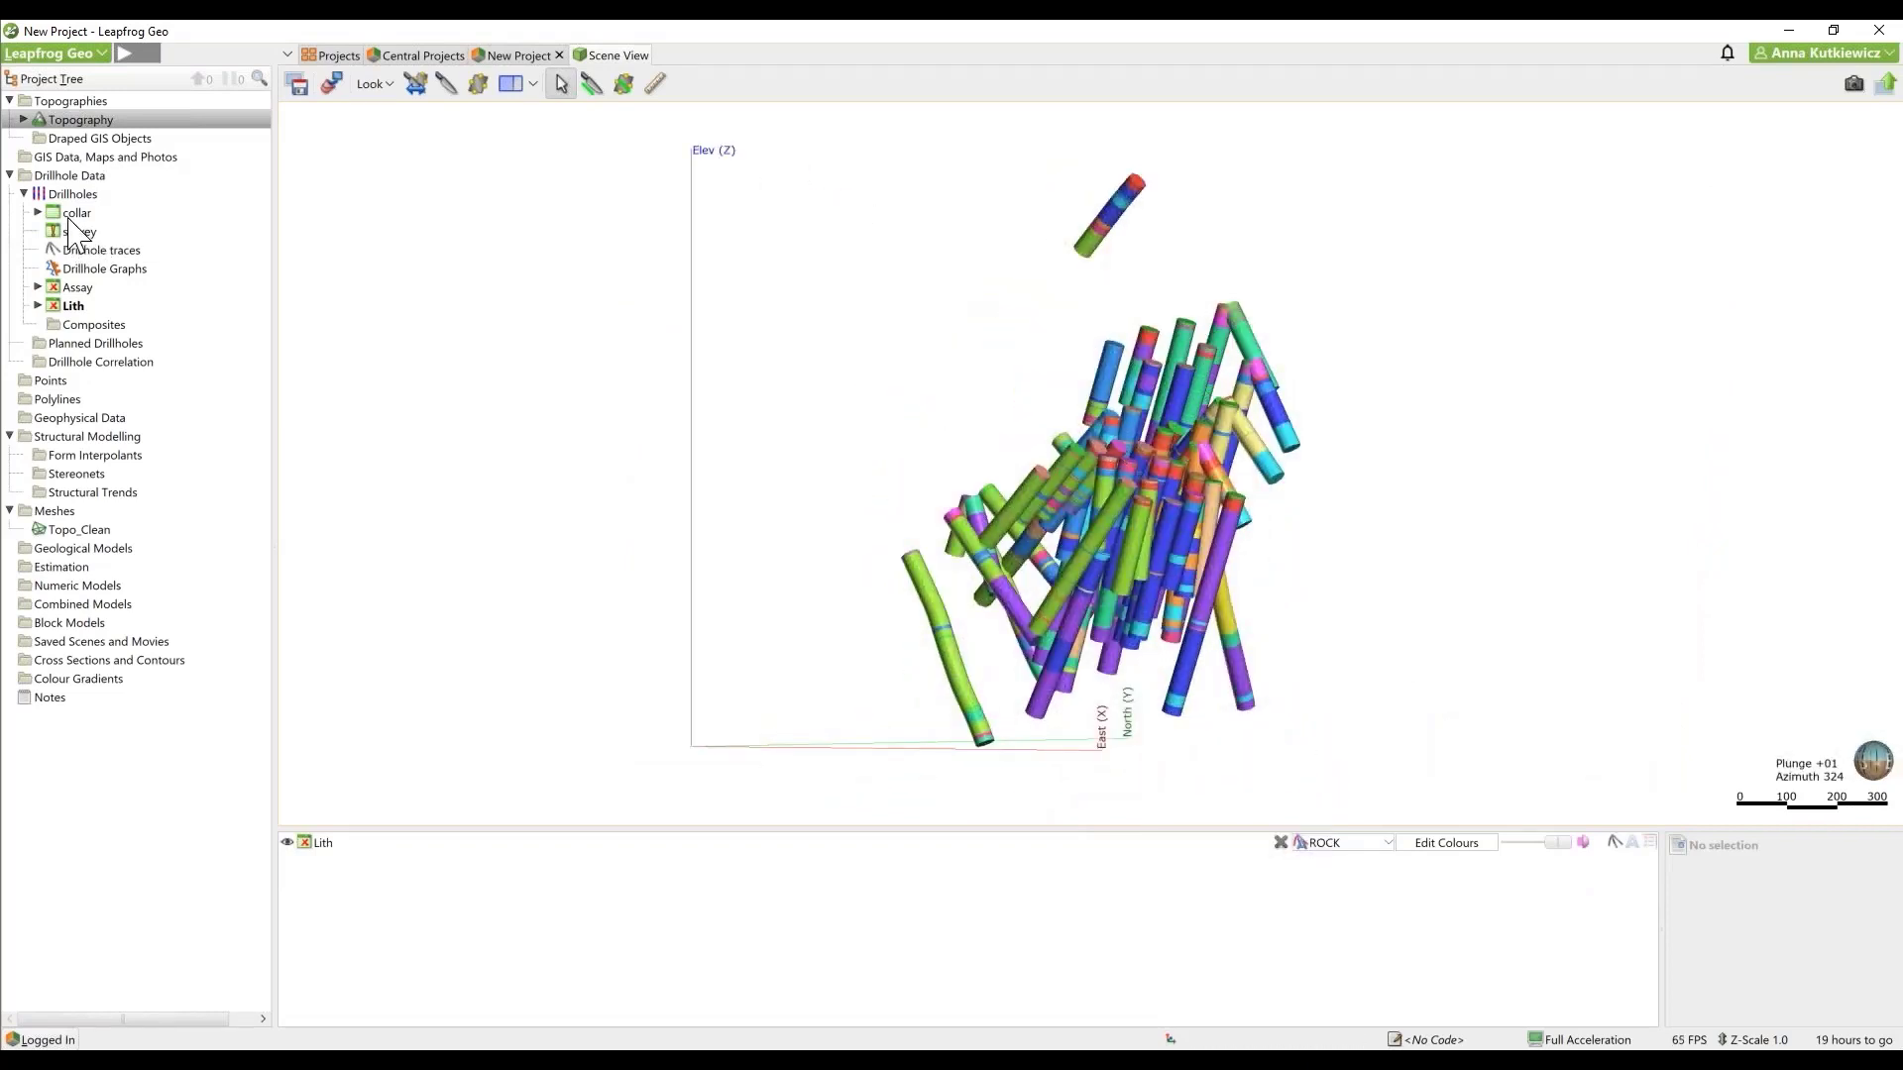
Step: Add the collar points to the scene and reset the view to the full extent of the data
left_click_drag(65, 211, 627, 287)
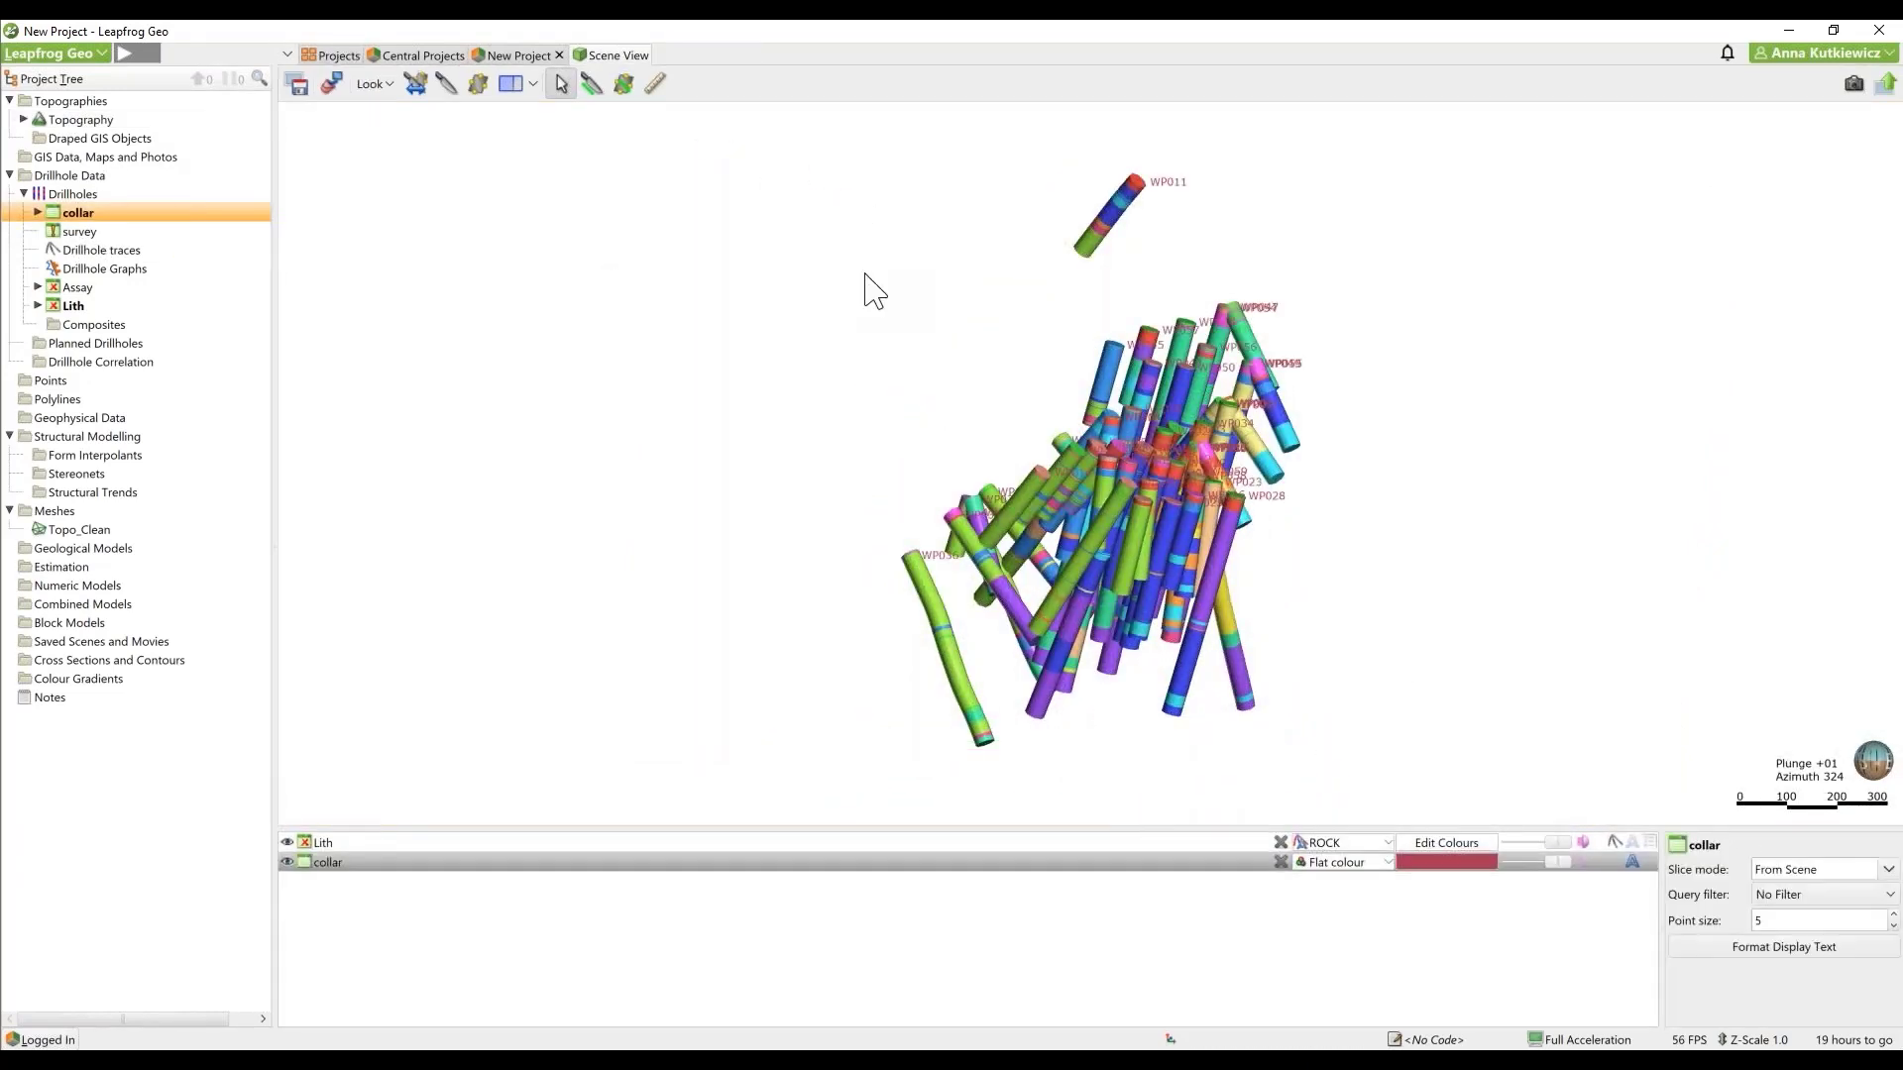
left_click(831, 265)
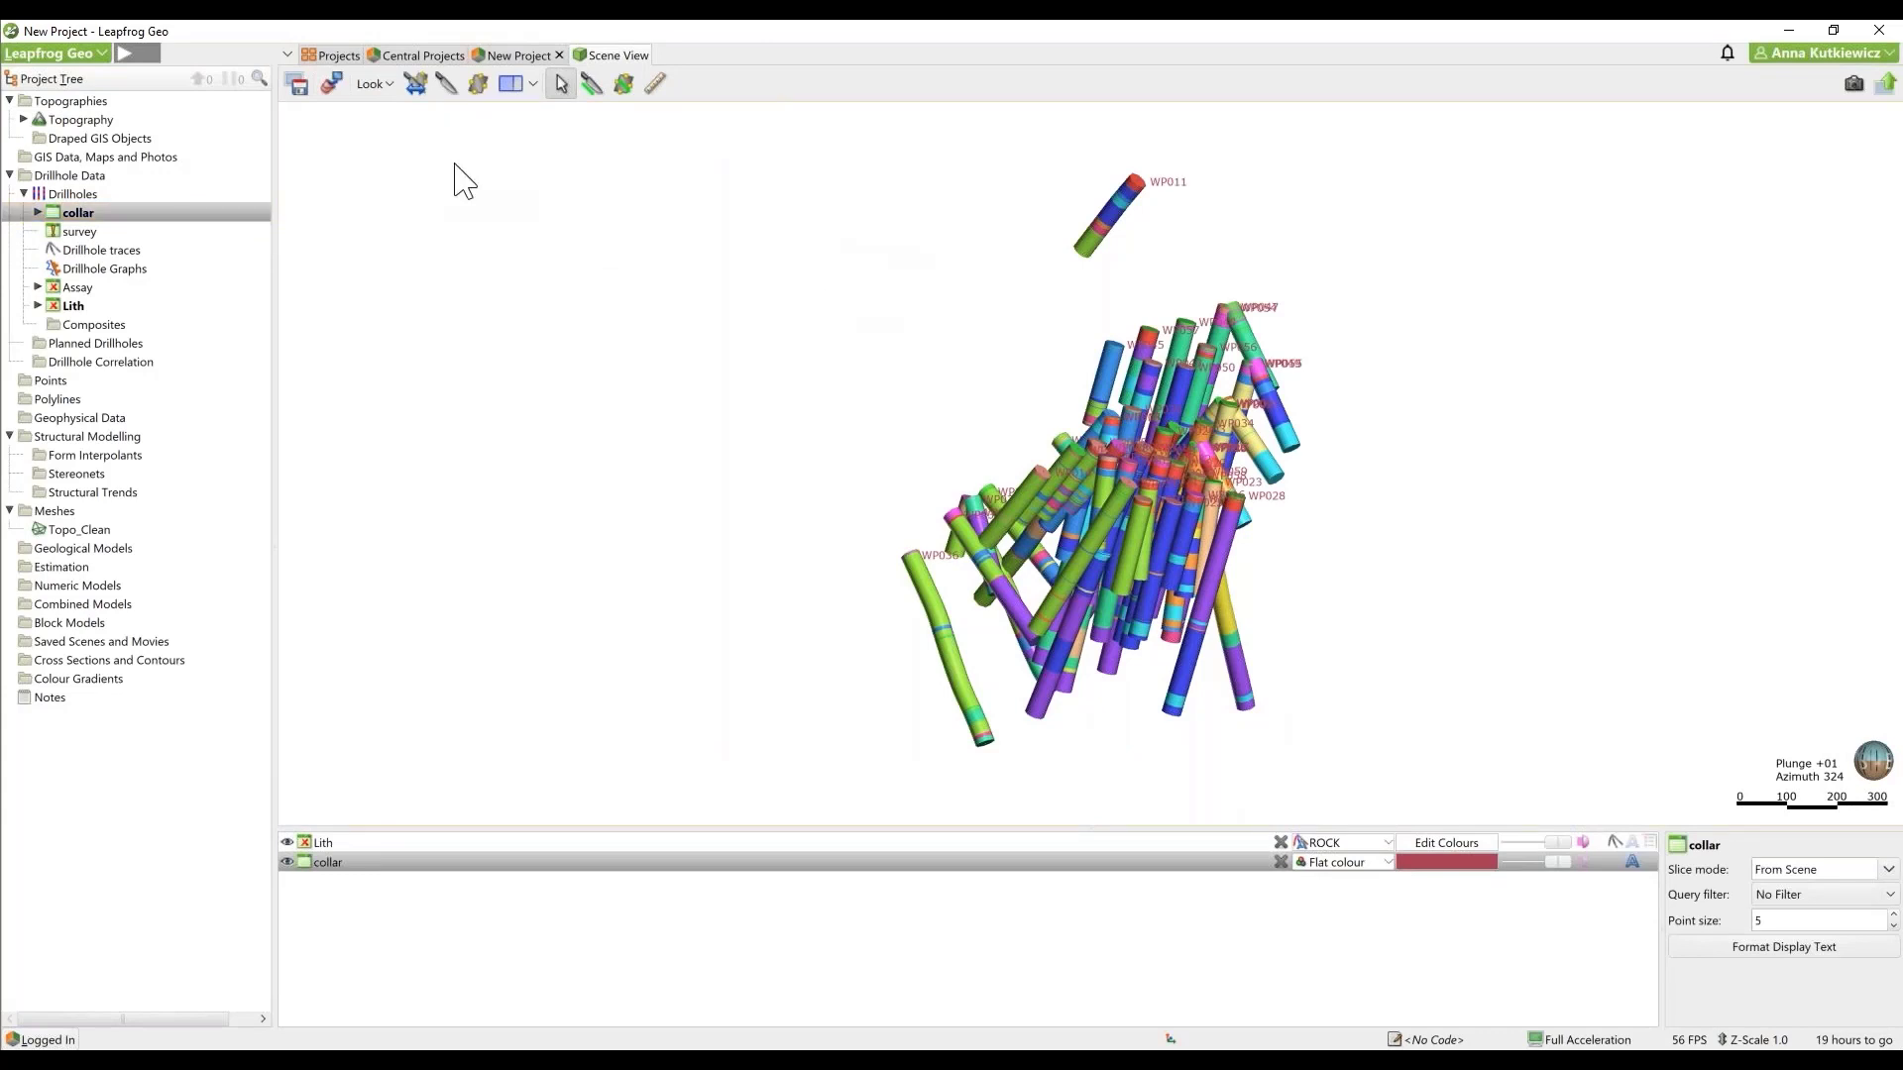
left_click(374, 84)
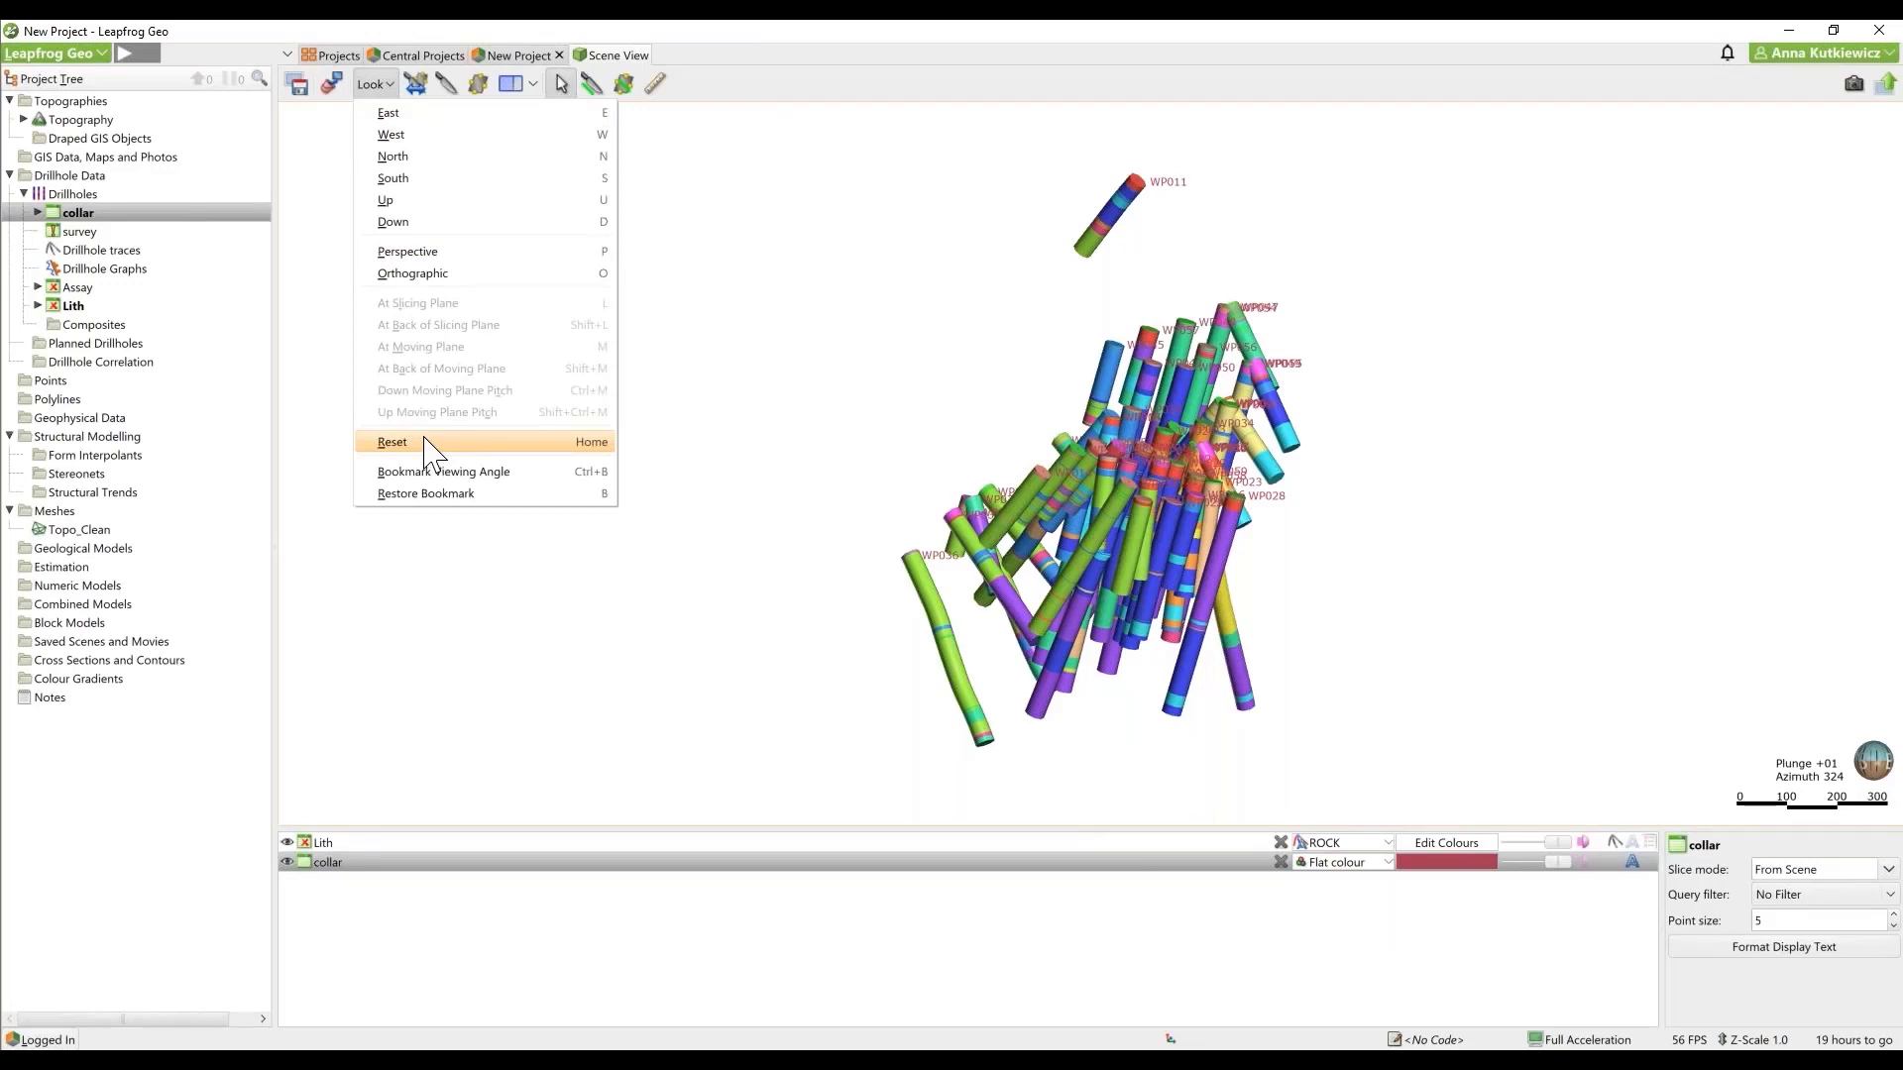
left_click(394, 443)
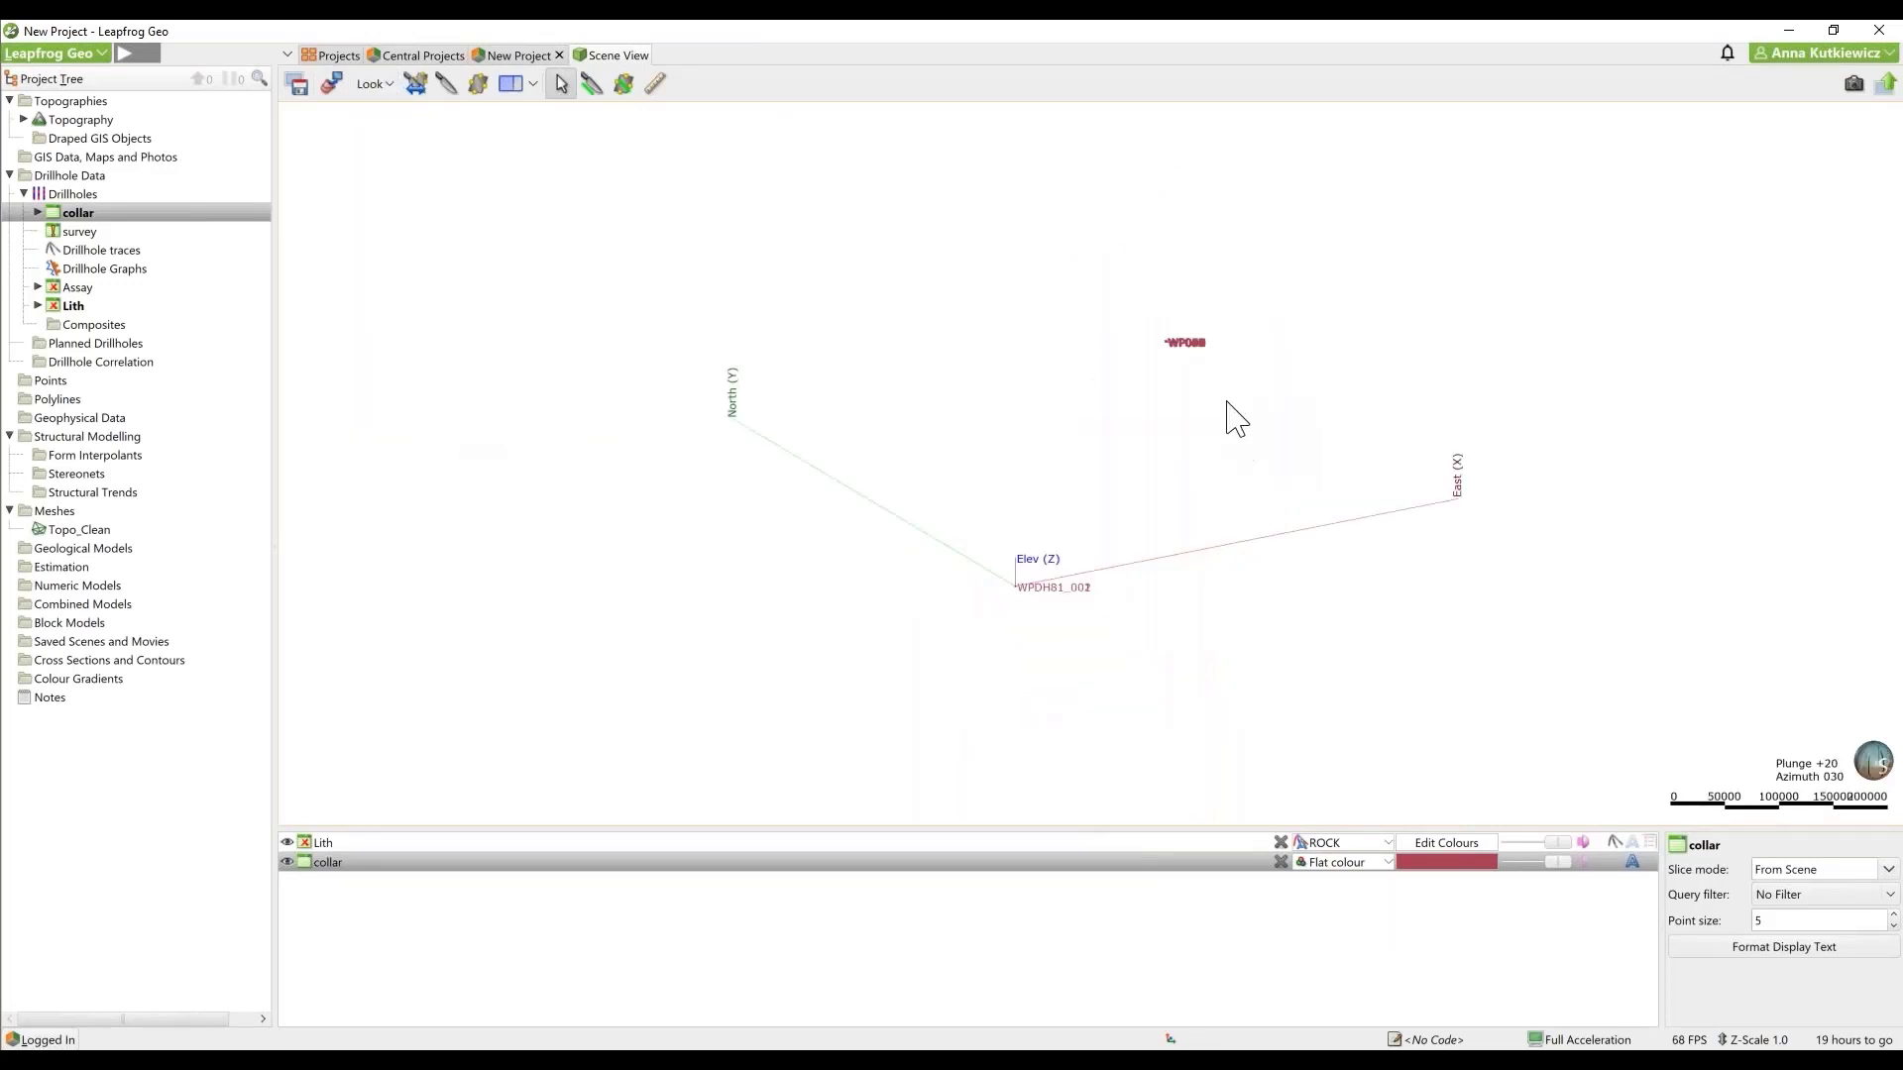
Step: Select the stray collar at the axes' origin to inspect its location and depth details
left_click_drag(1232, 412, 1093, 406)
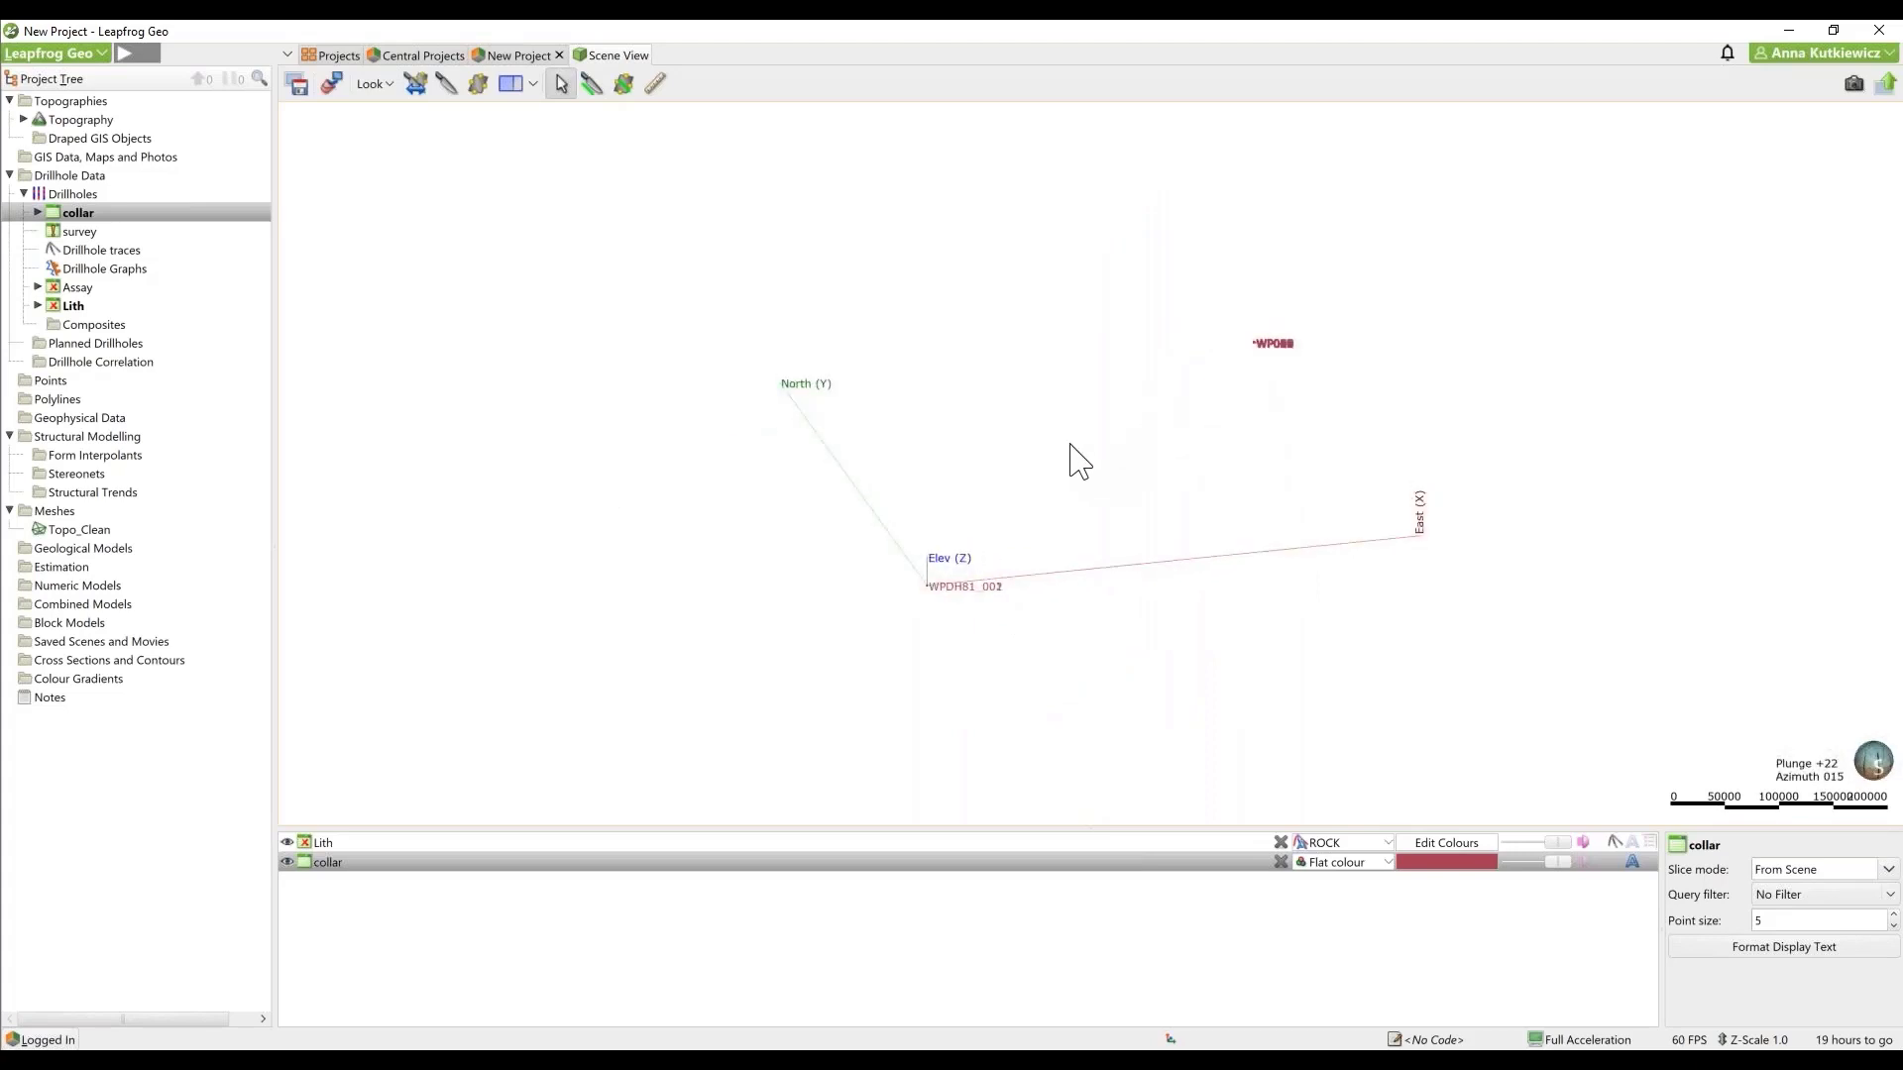
scroll(972, 609, "up", 2)
scroll(956, 627, "up", 2)
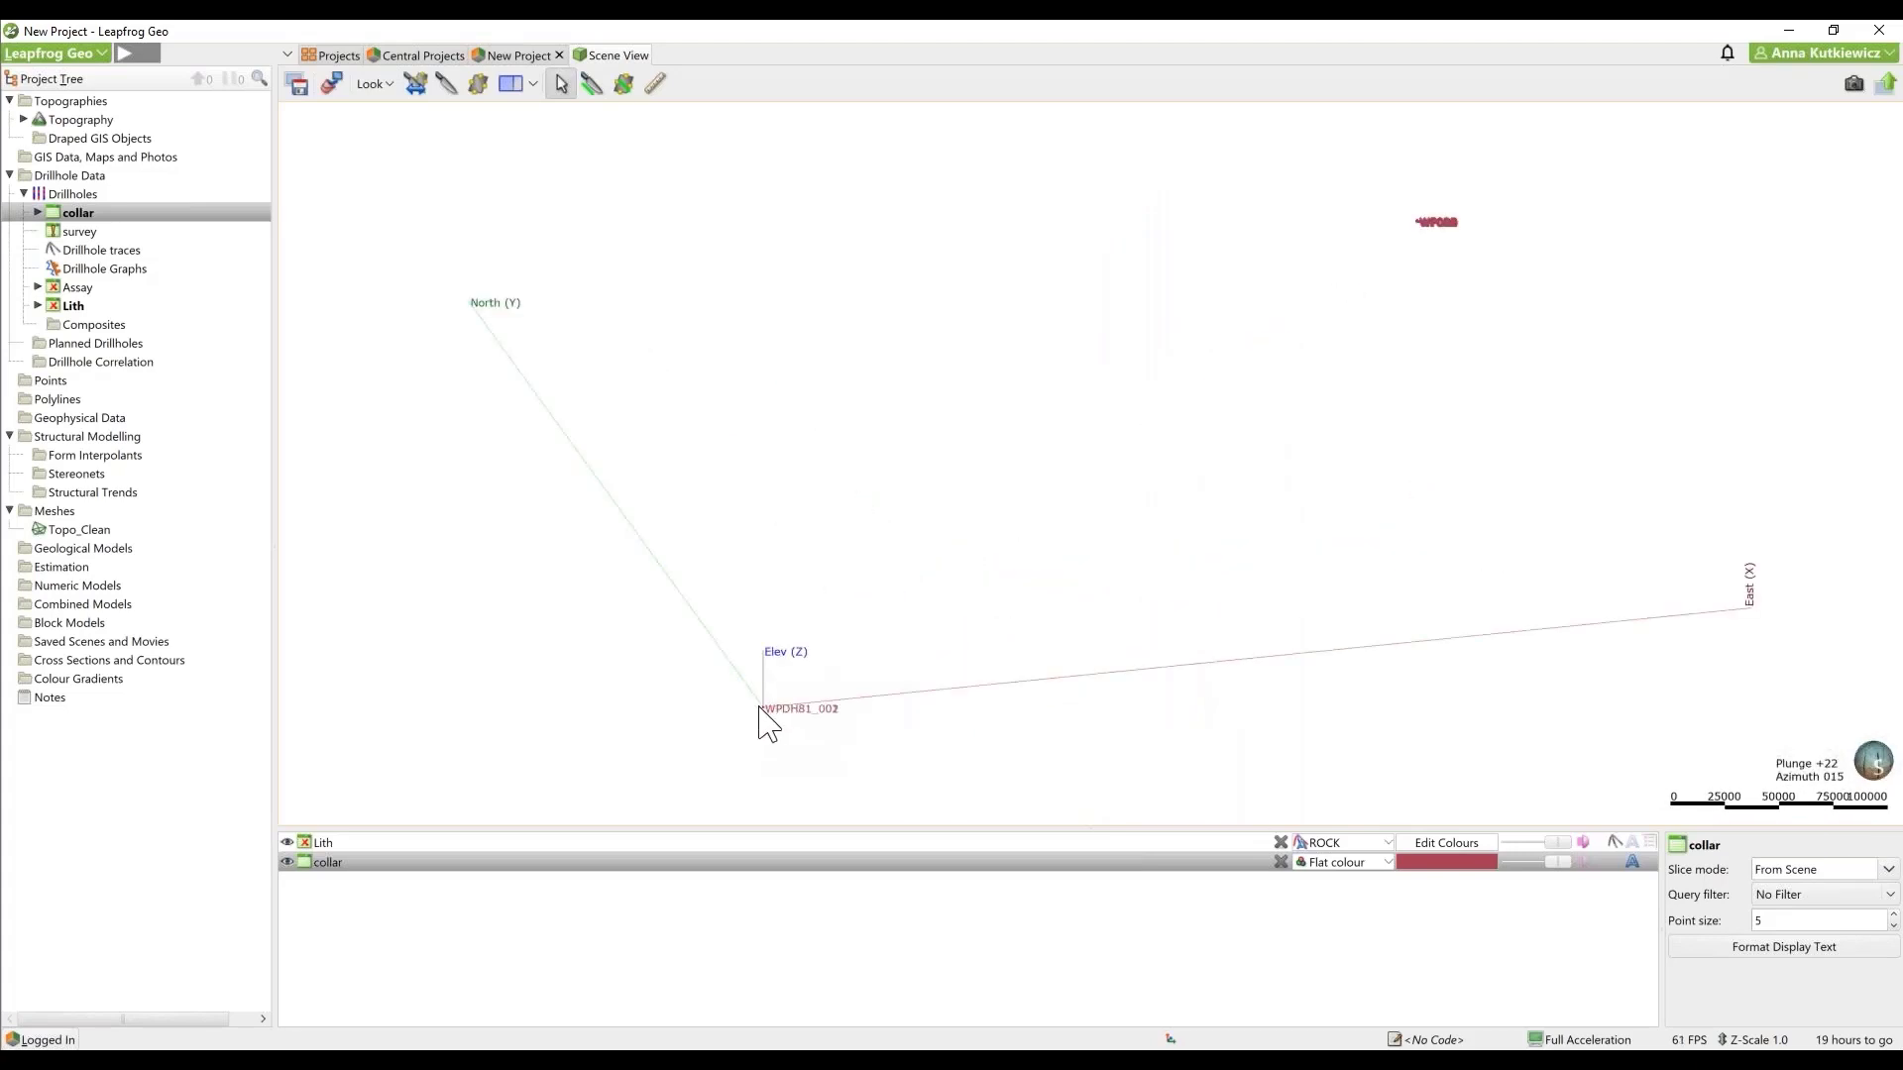
left_click(764, 707)
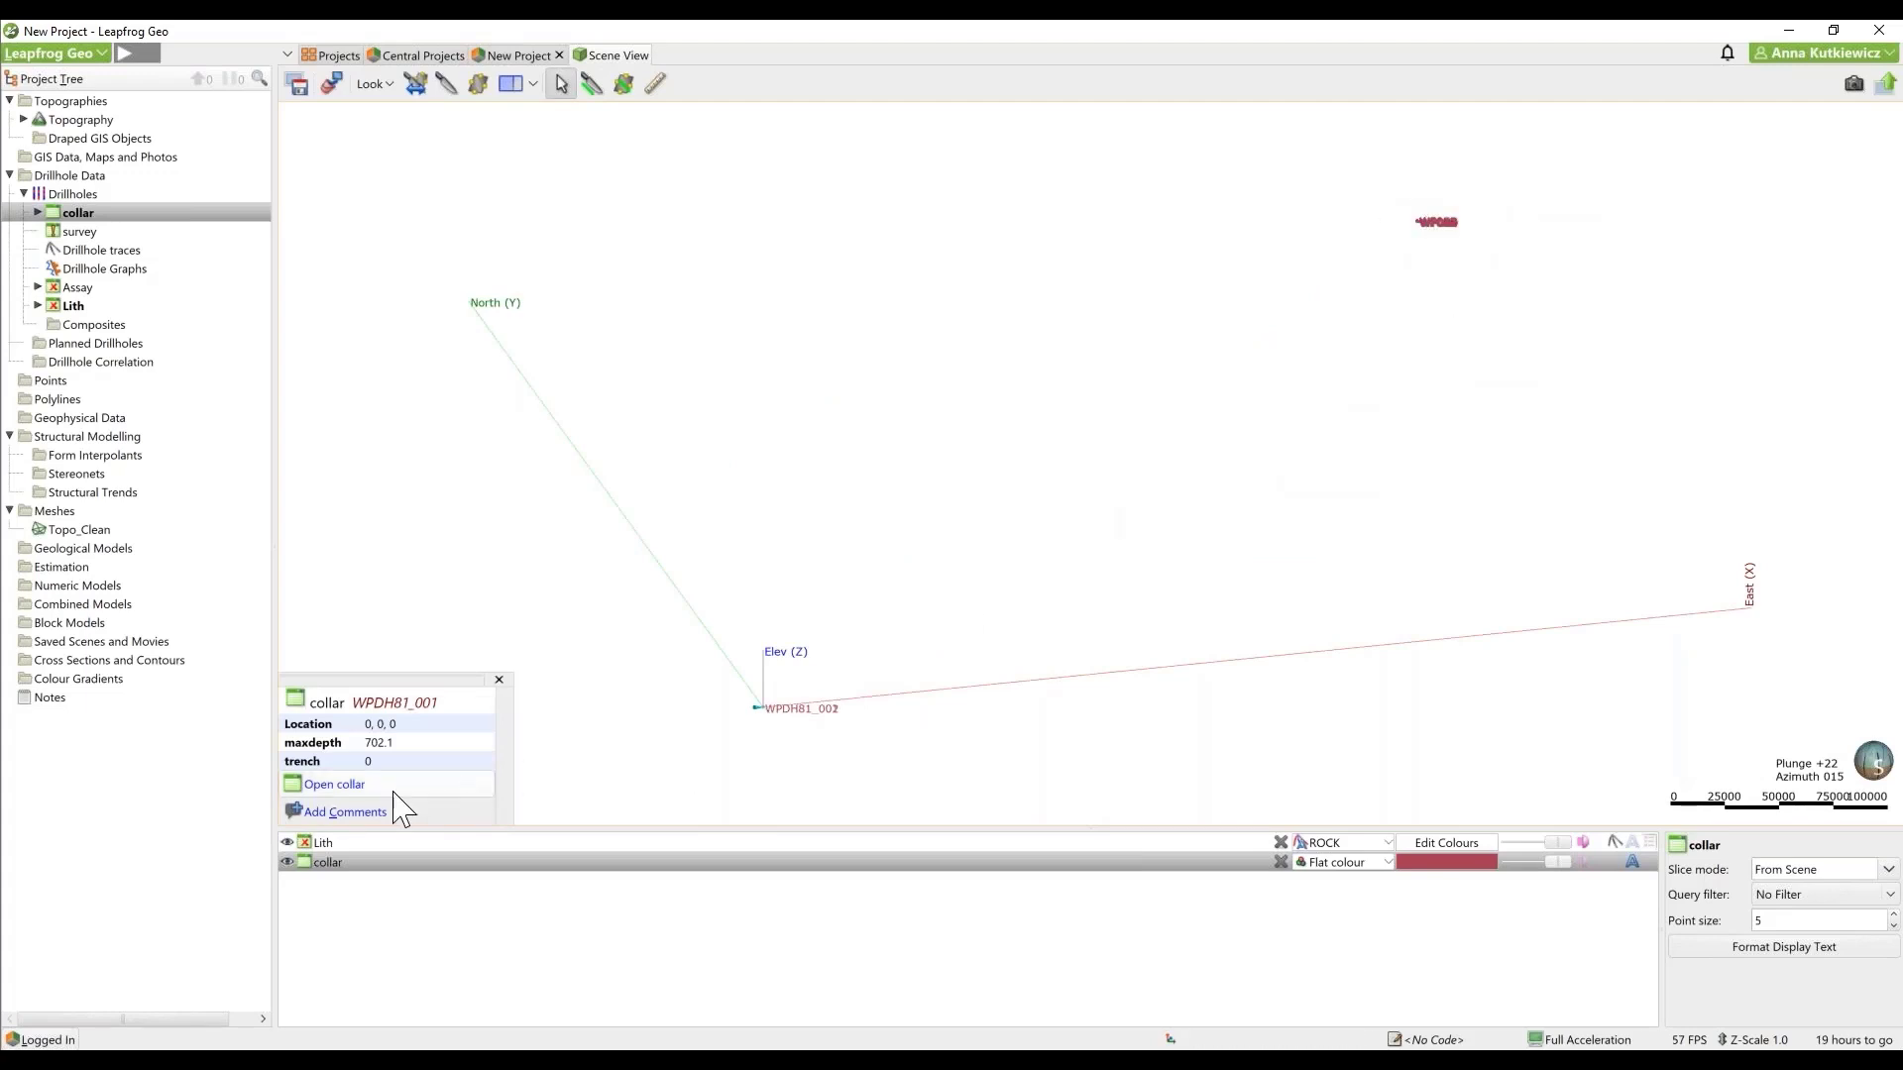
Step: Mark the zero-coordinate collar WPDH81_001 as ignored in the collar table and save the table
left_click(363, 784)
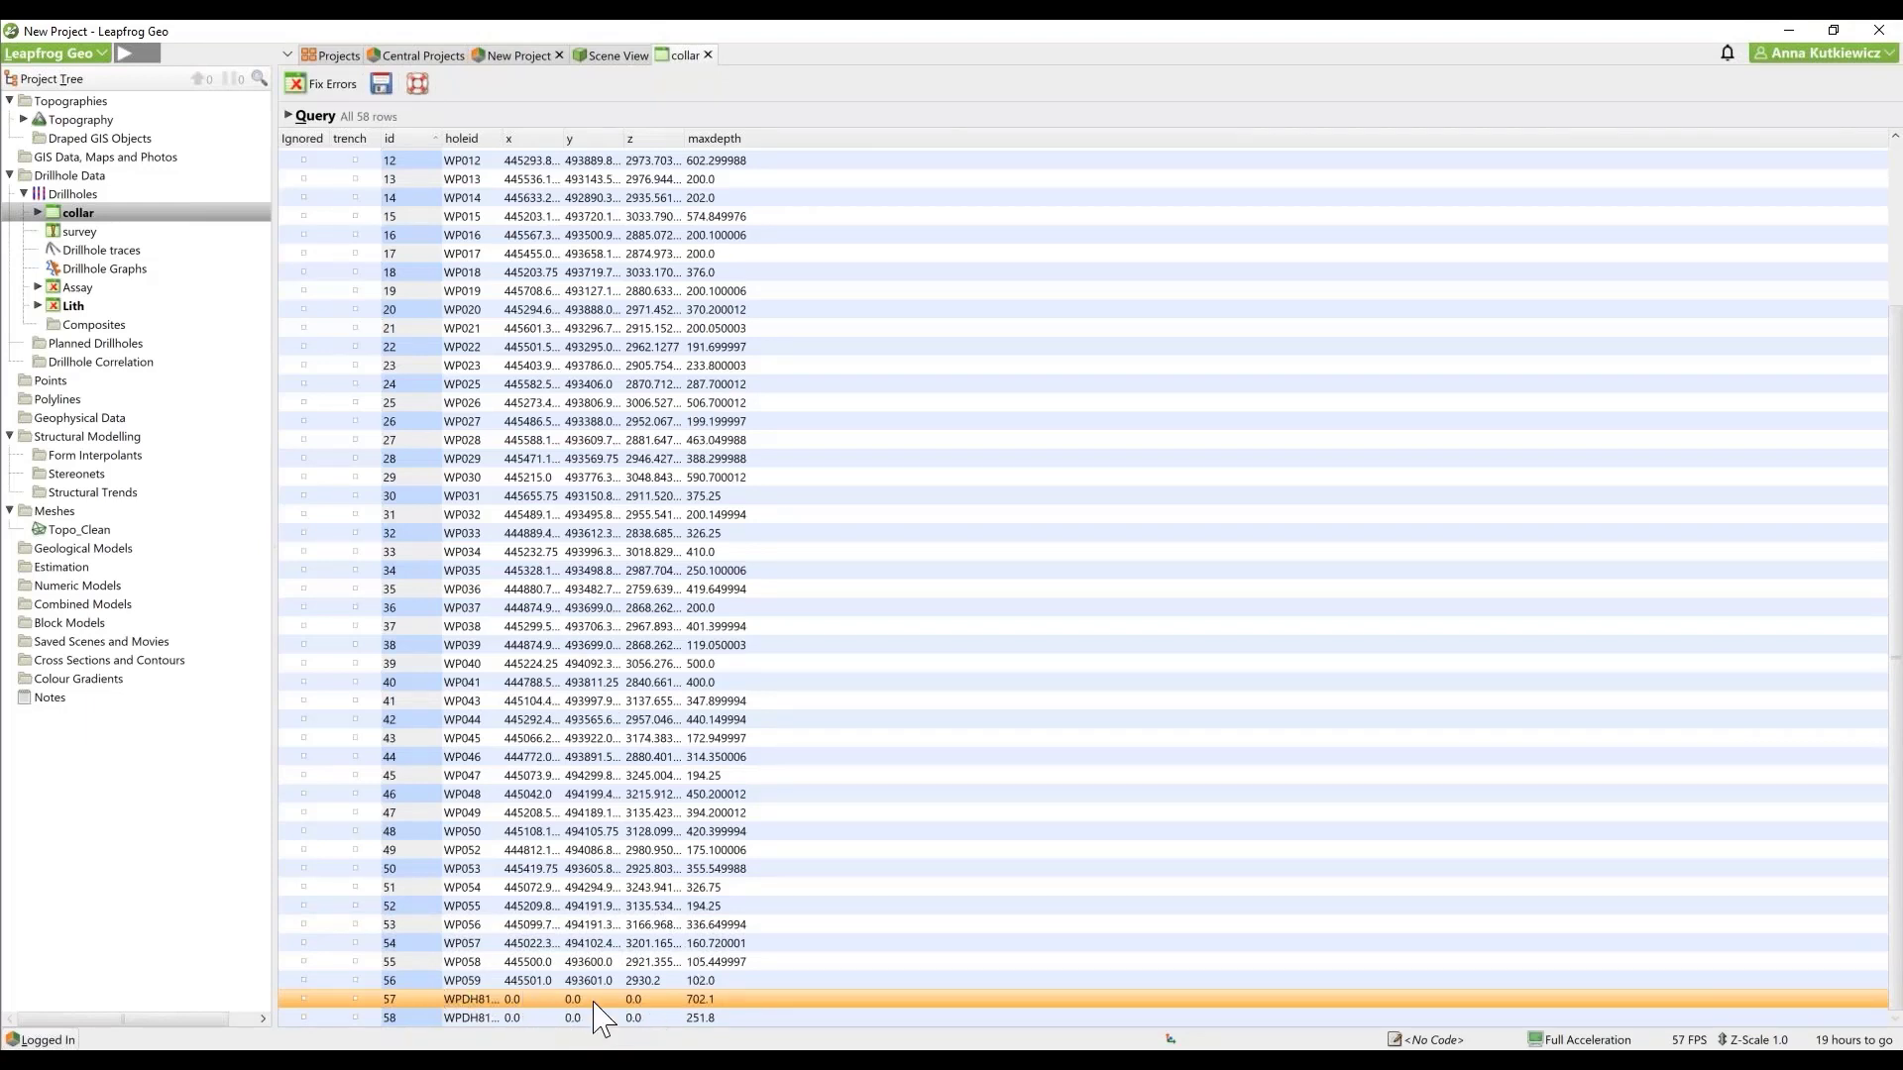
left_click(304, 999)
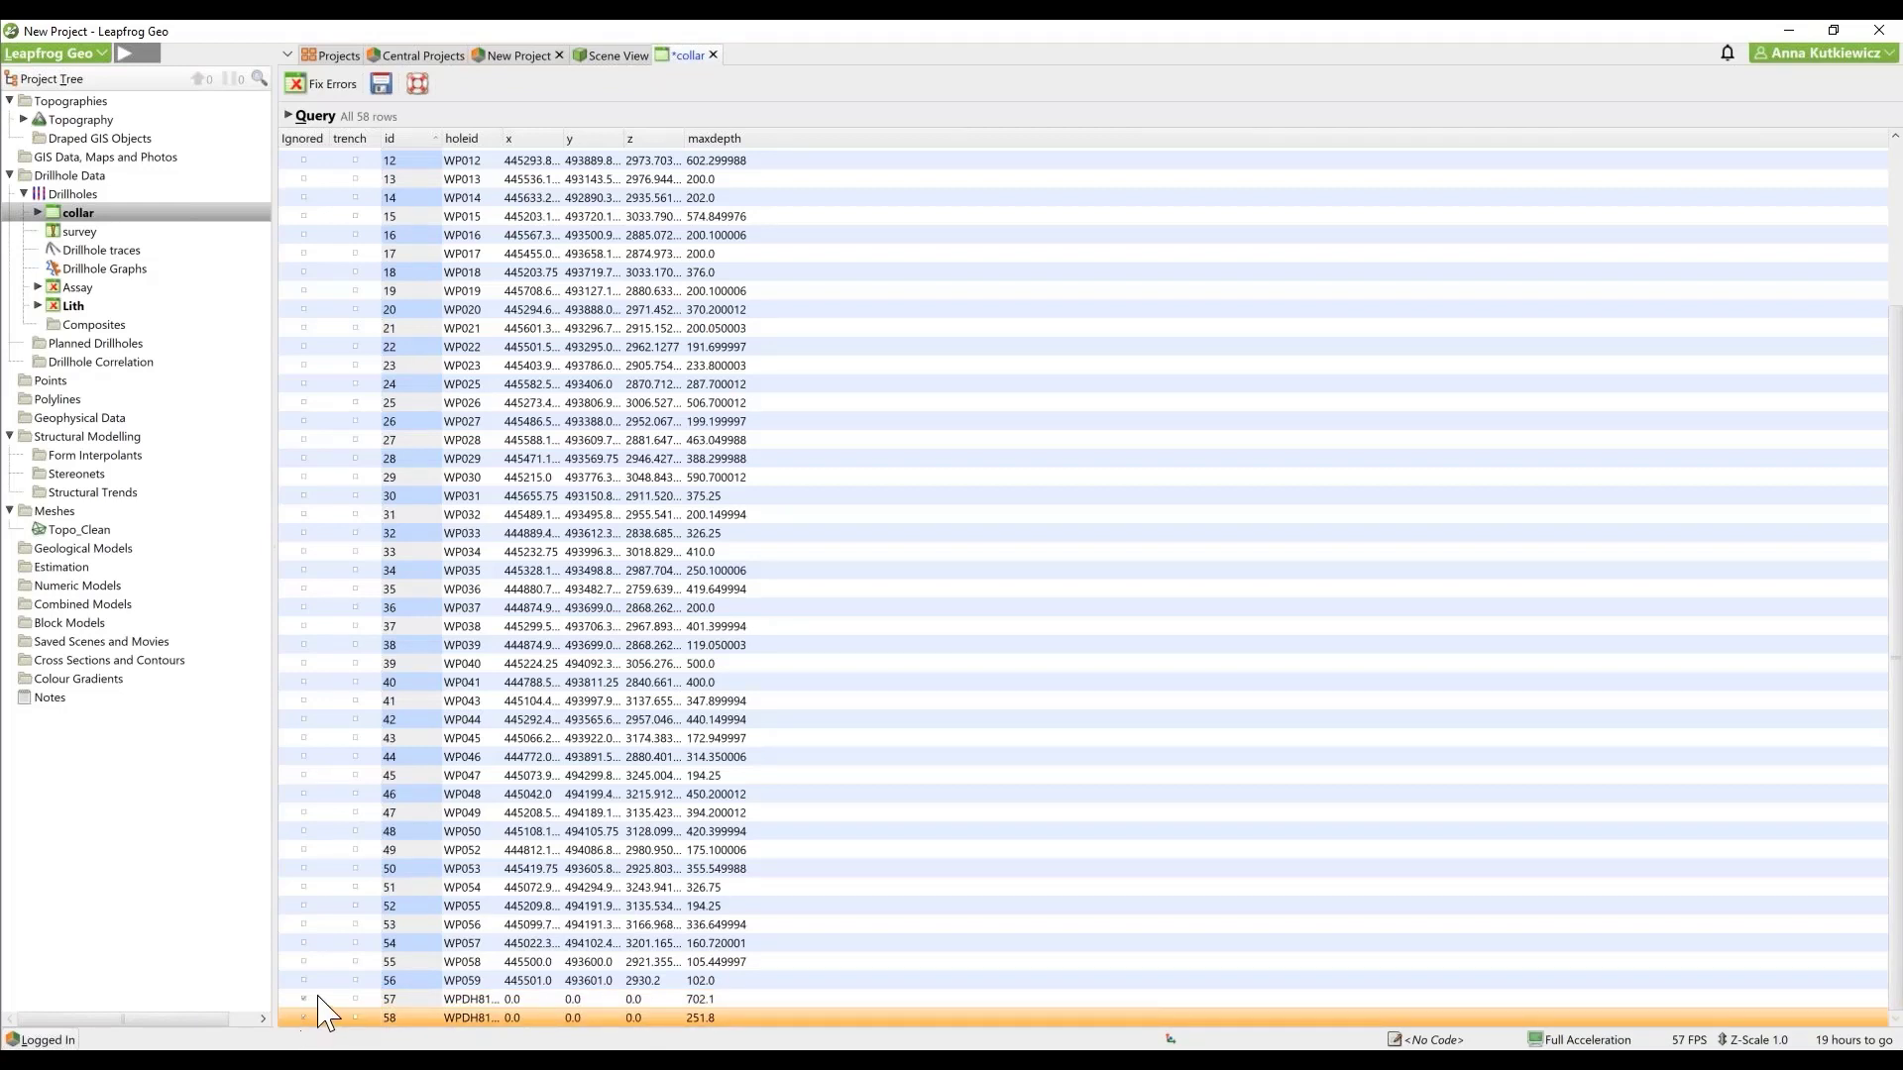
left_click(382, 85)
Step: Overlay the topography on the drillholes in the scene to check the collars against the ground surface, and remove it again
left_click(606, 56)
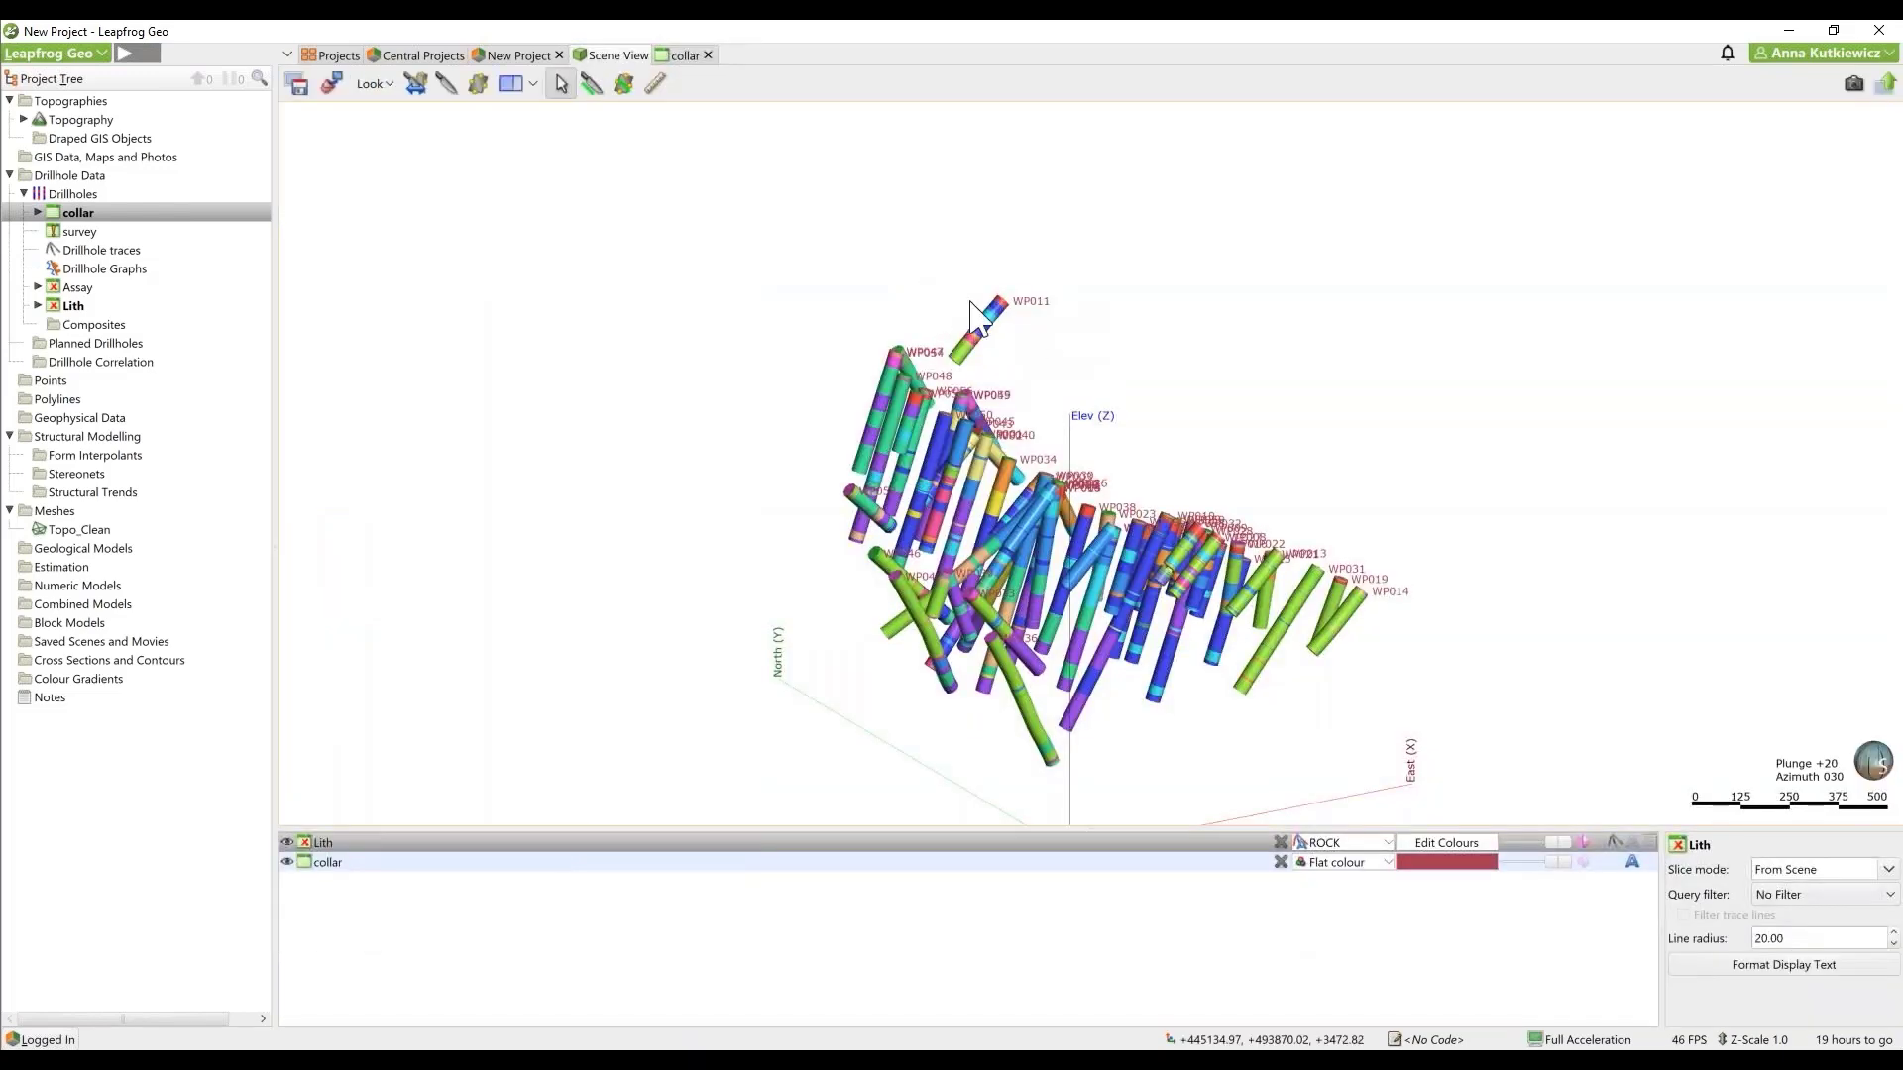
left_click_drag(1199, 453, 947, 382)
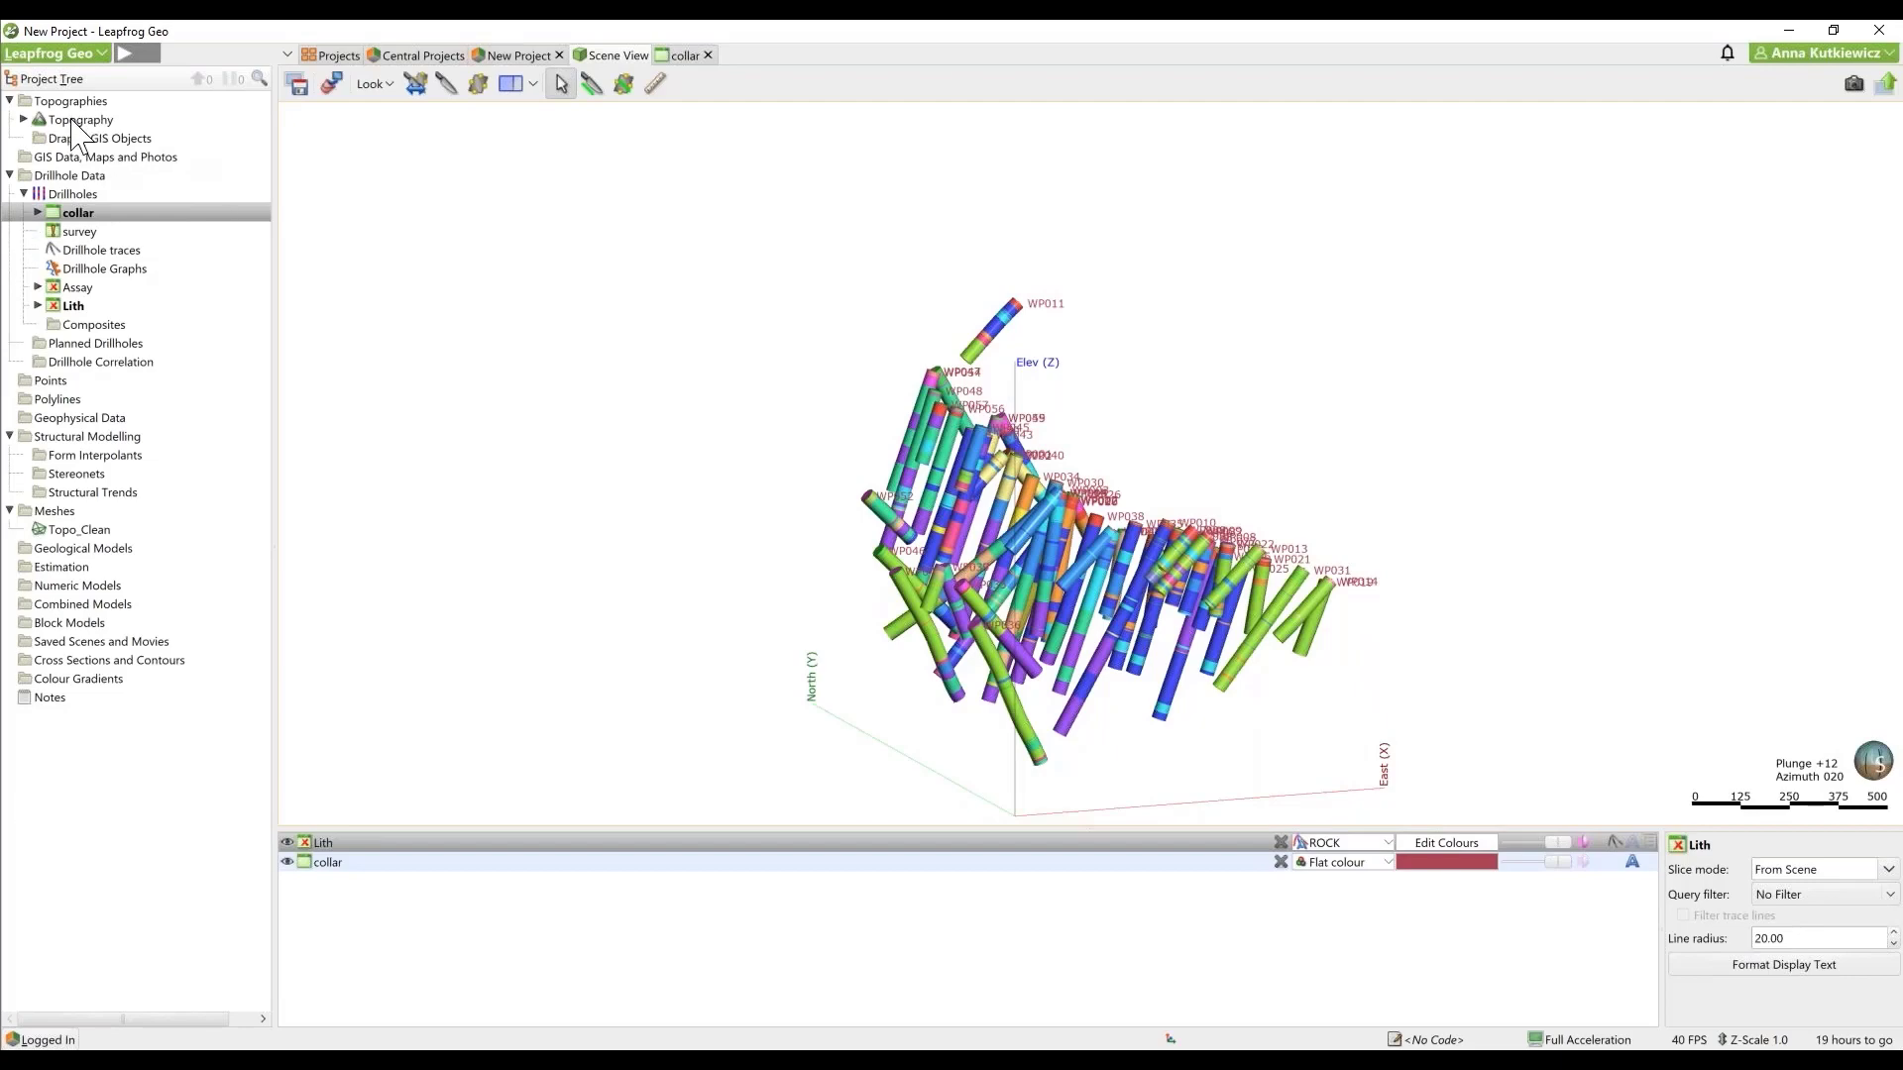
left_click_drag(70, 121, 1310, 473)
scroll(1298, 545, "up", 3)
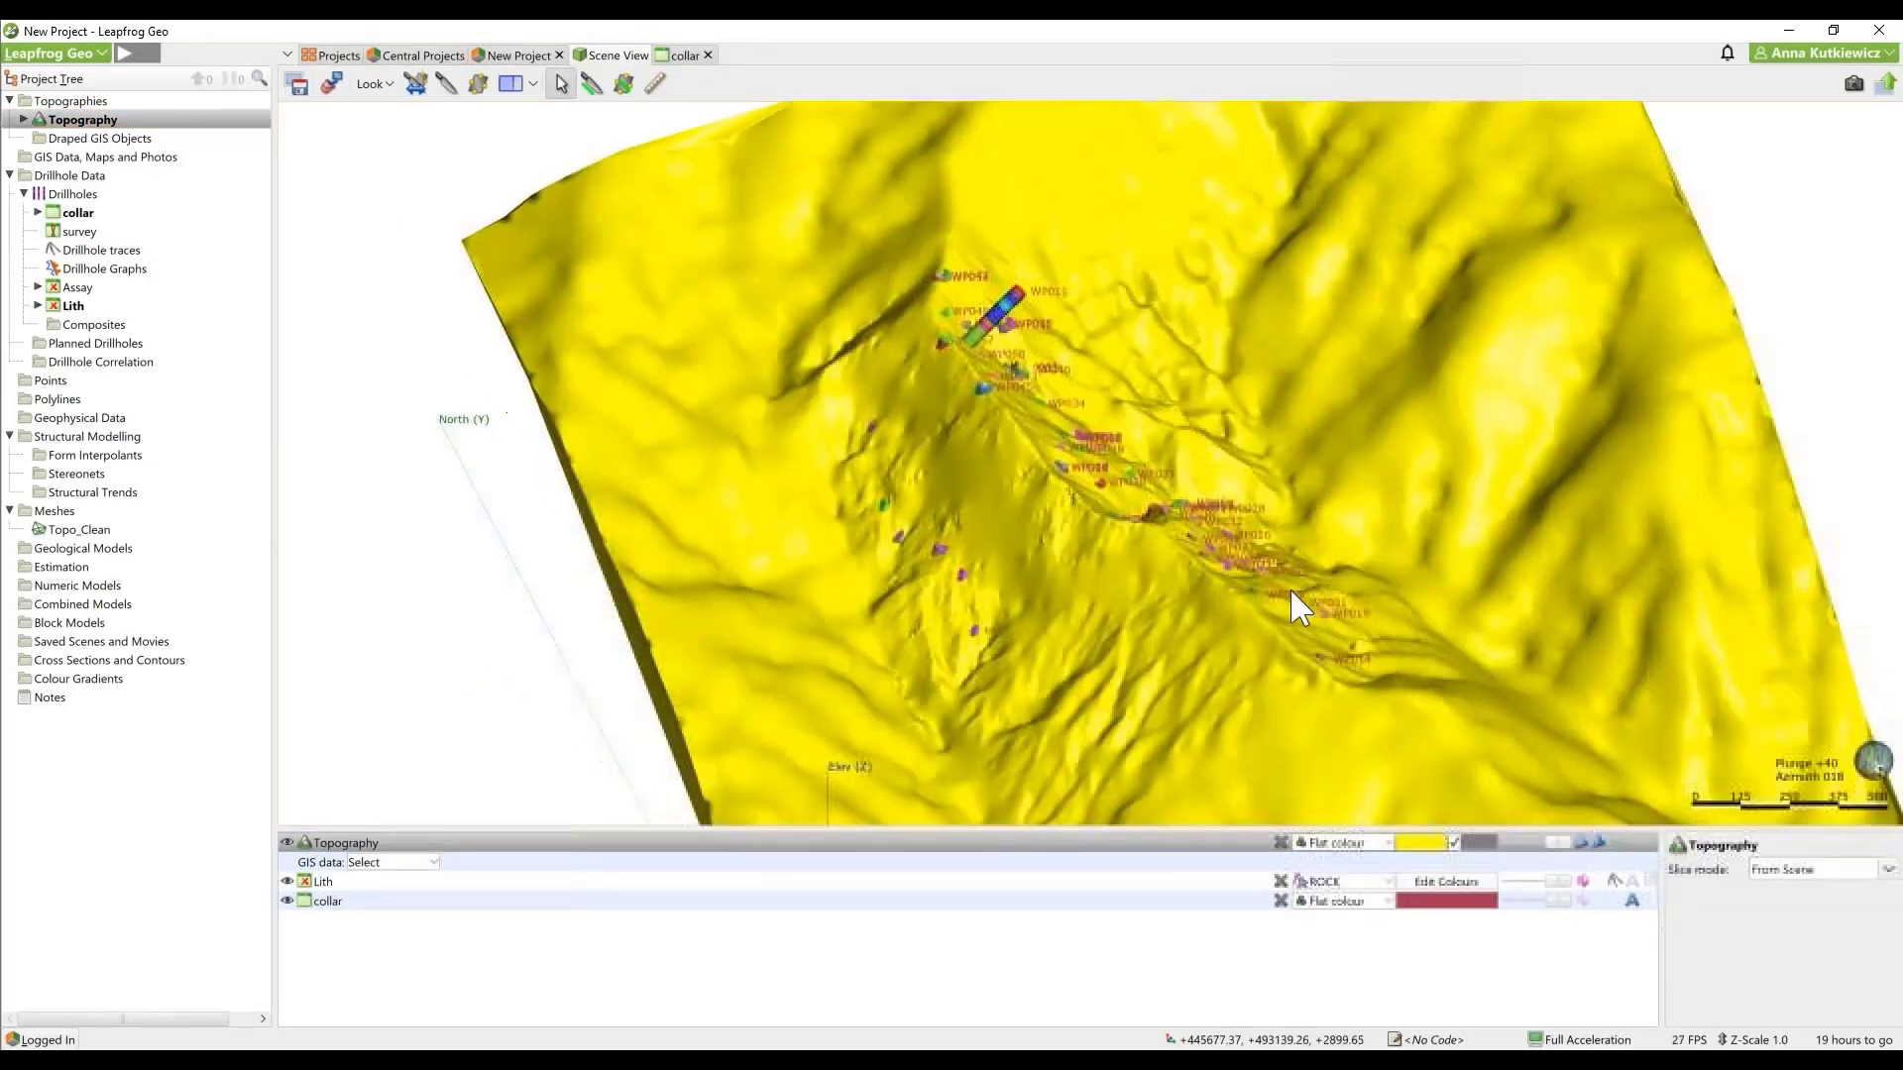
scroll(1269, 561, "up", 4)
left_click_drag(1264, 557, 1102, 500)
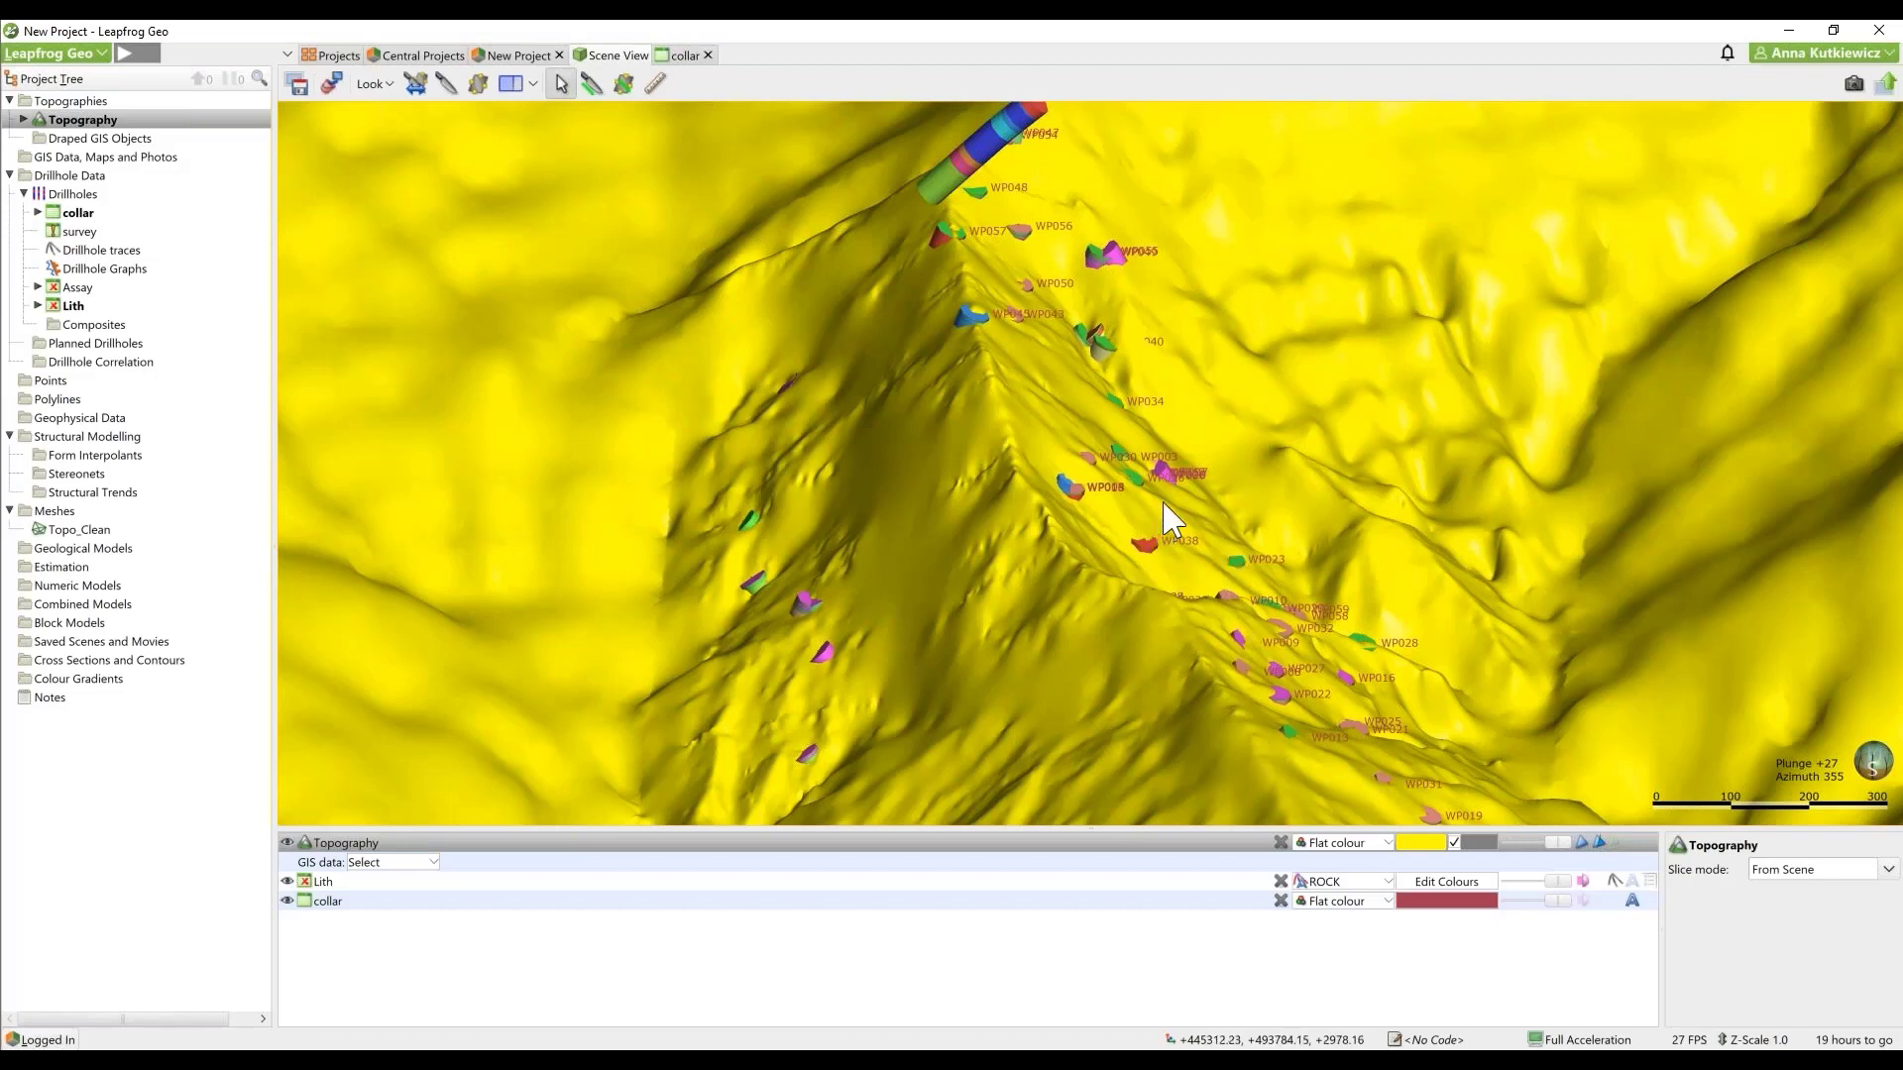
left_click_drag(1178, 504, 1210, 524)
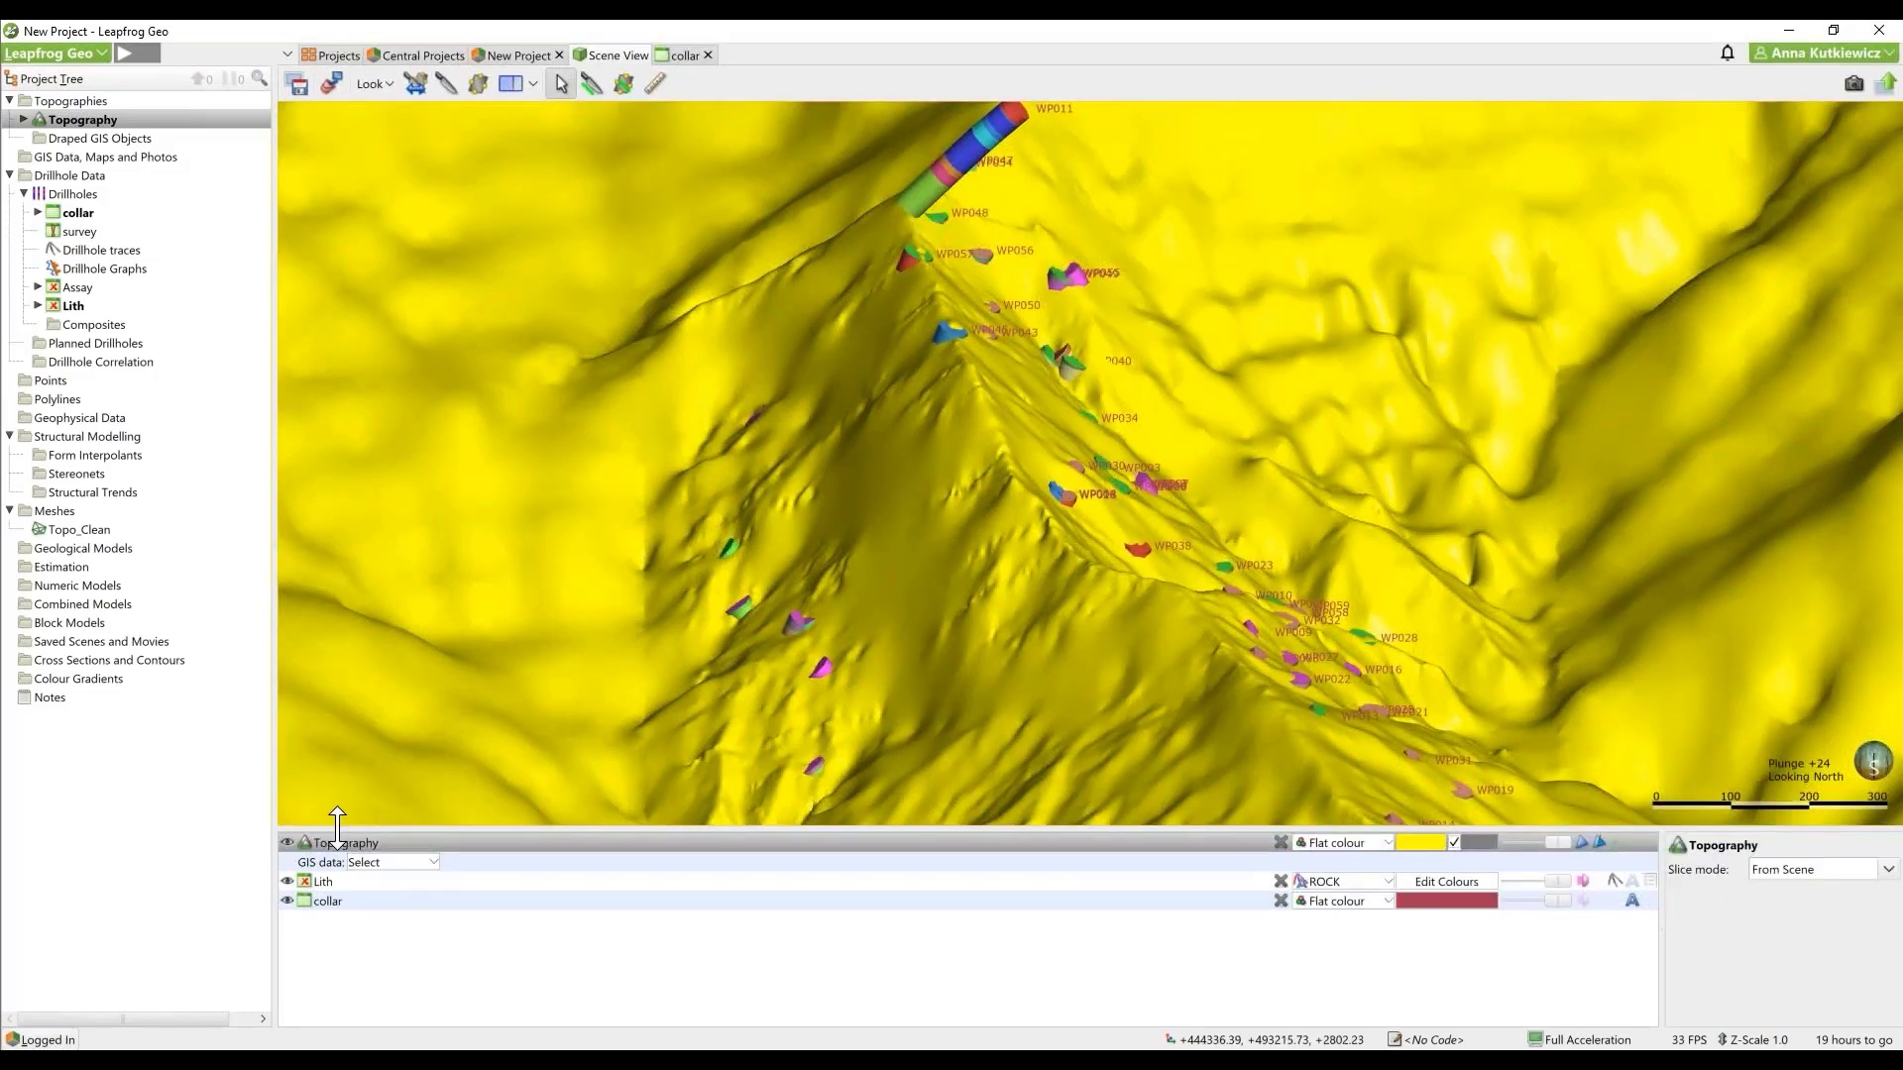
left_click(1280, 843)
Step: Select the drillhole WP011 floating above the others, examine its elevation in the collar table, and close the table
left_click_drag(1477, 607, 1360, 554)
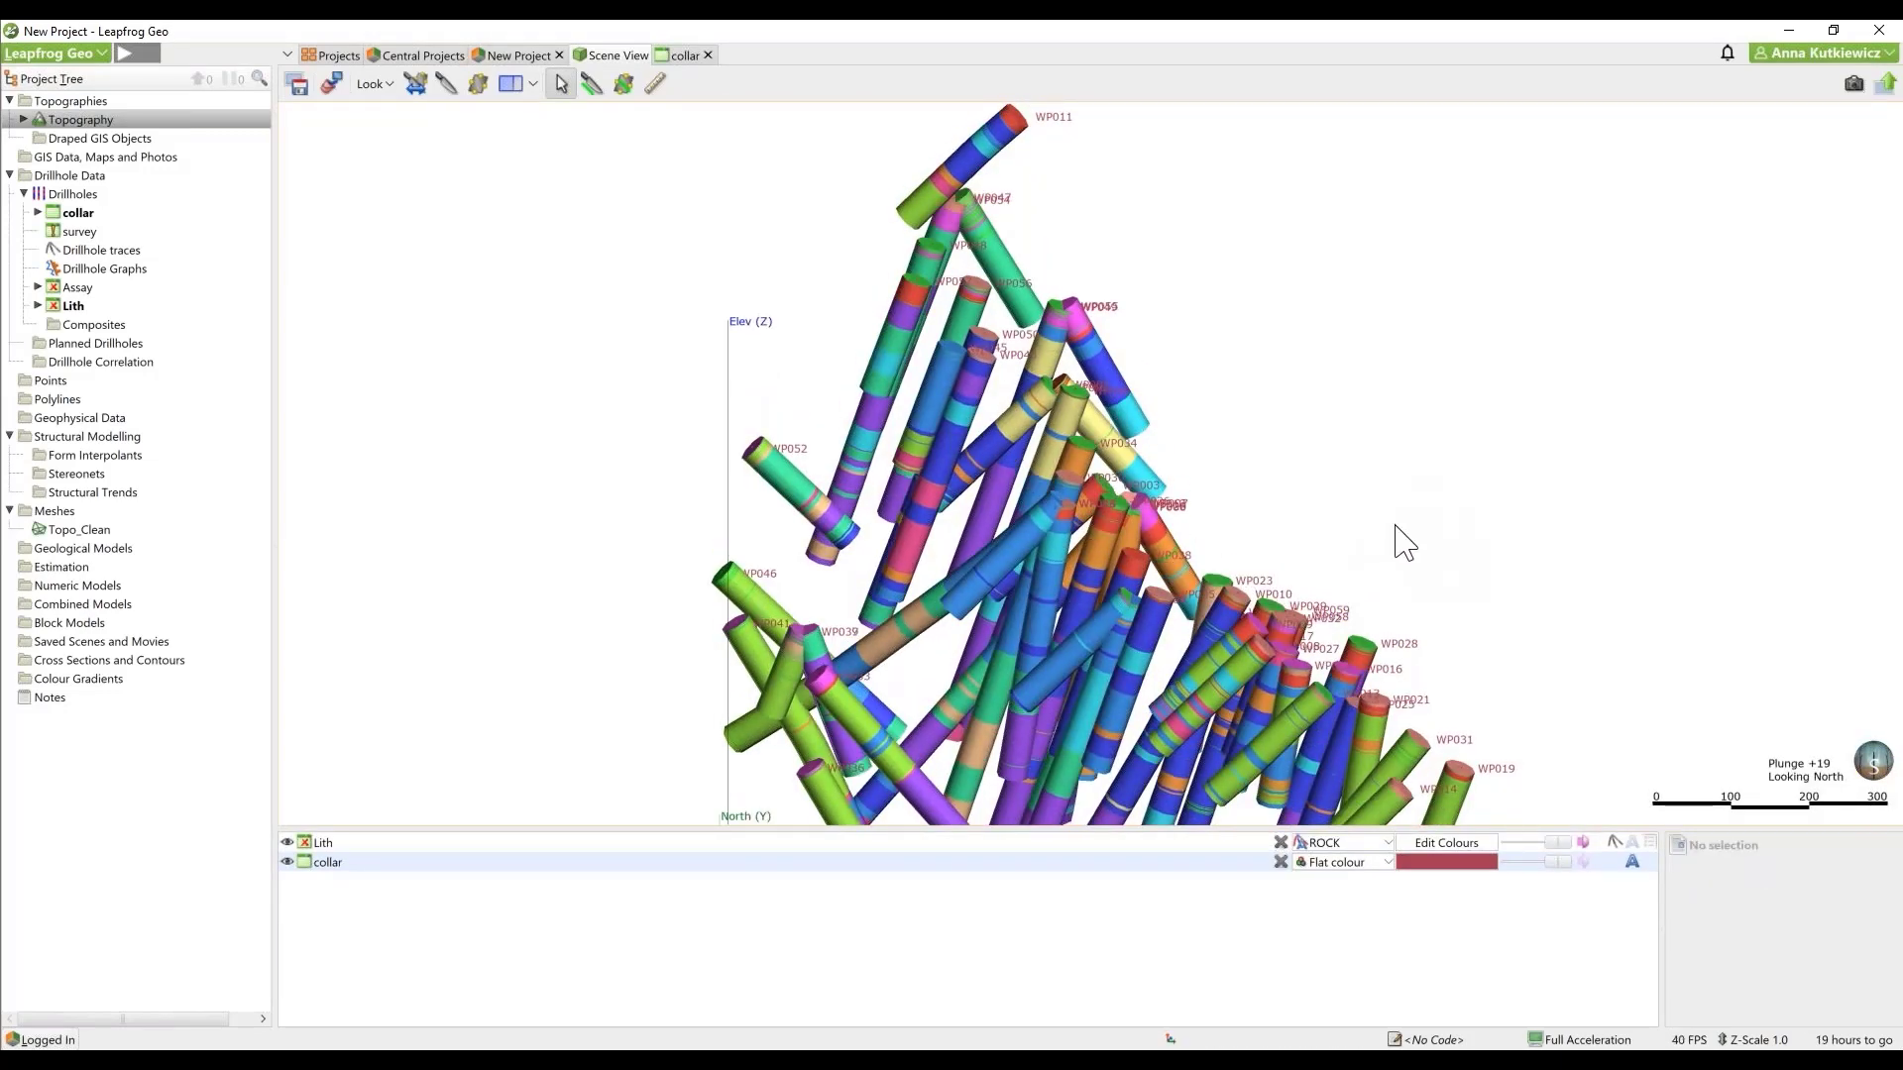
scroll(1392, 550, "down", 3)
left_click_drag(1389, 552, 1251, 421)
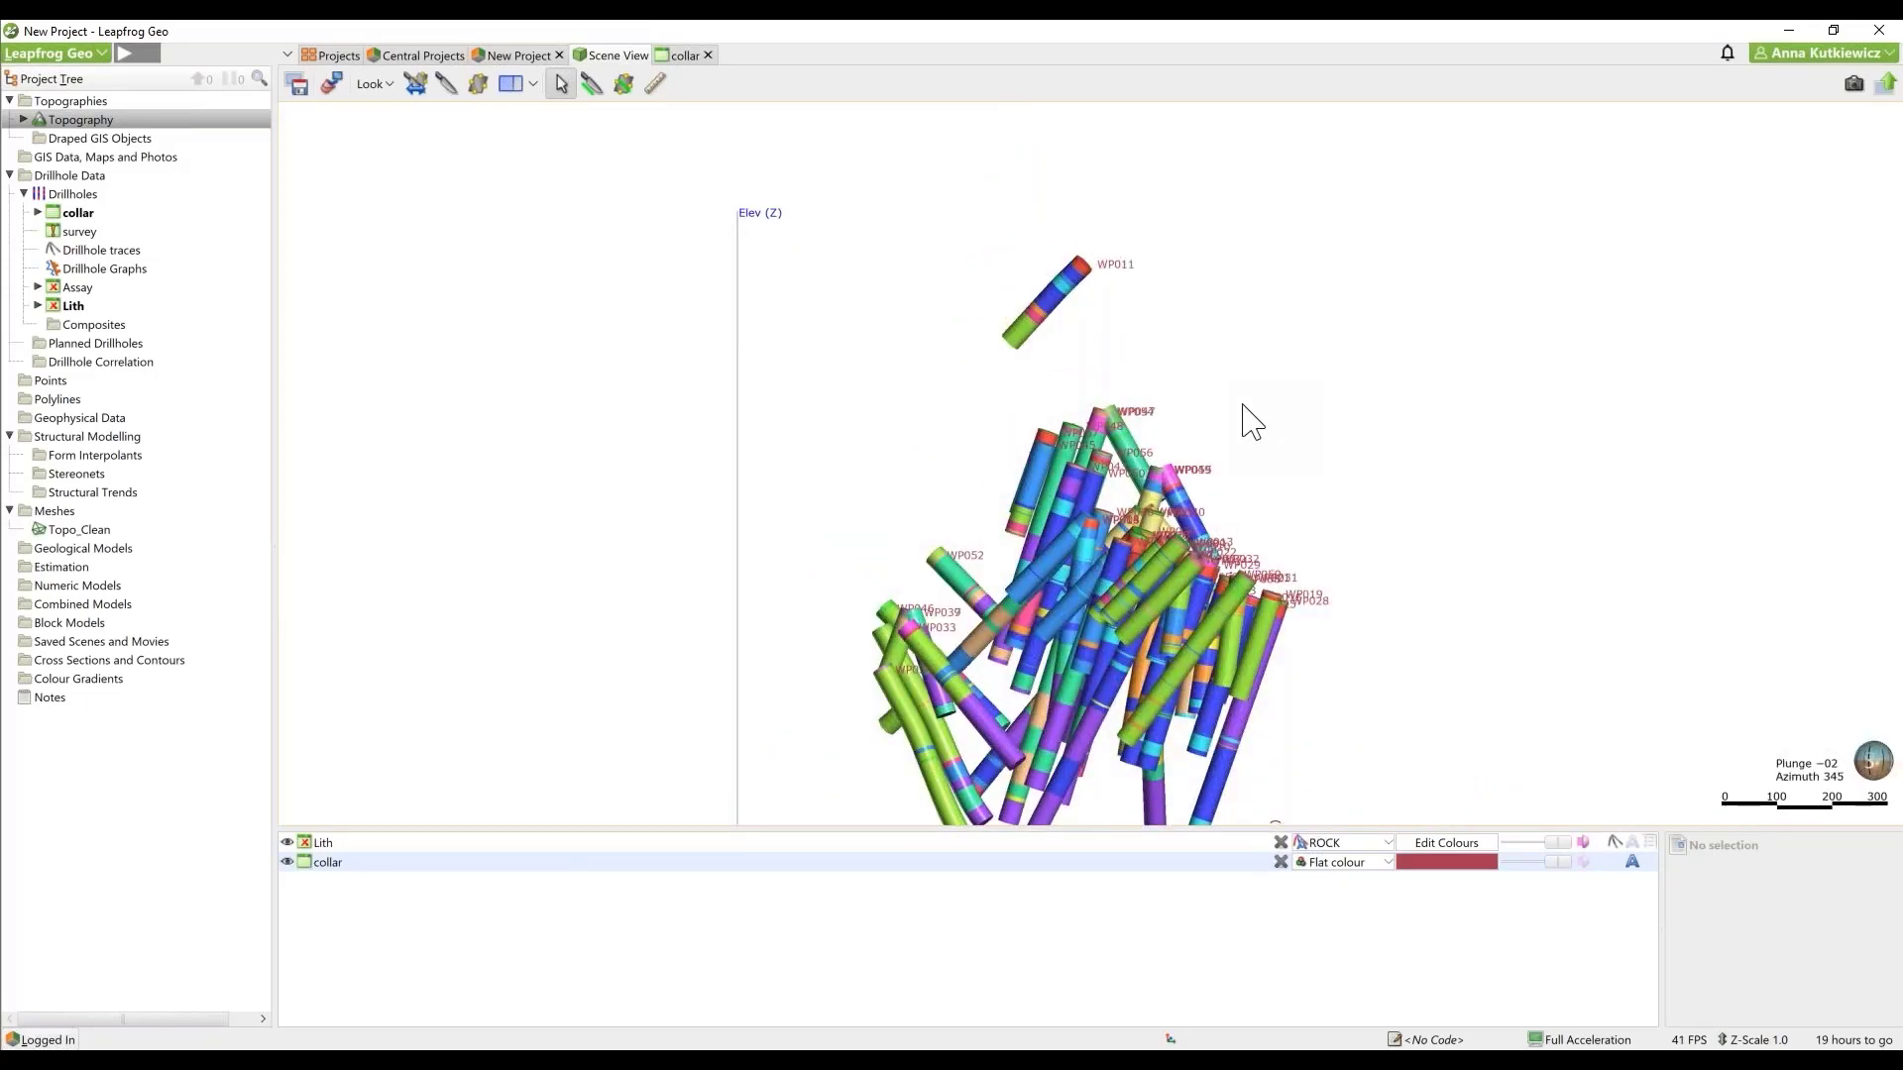
left_click(1066, 287)
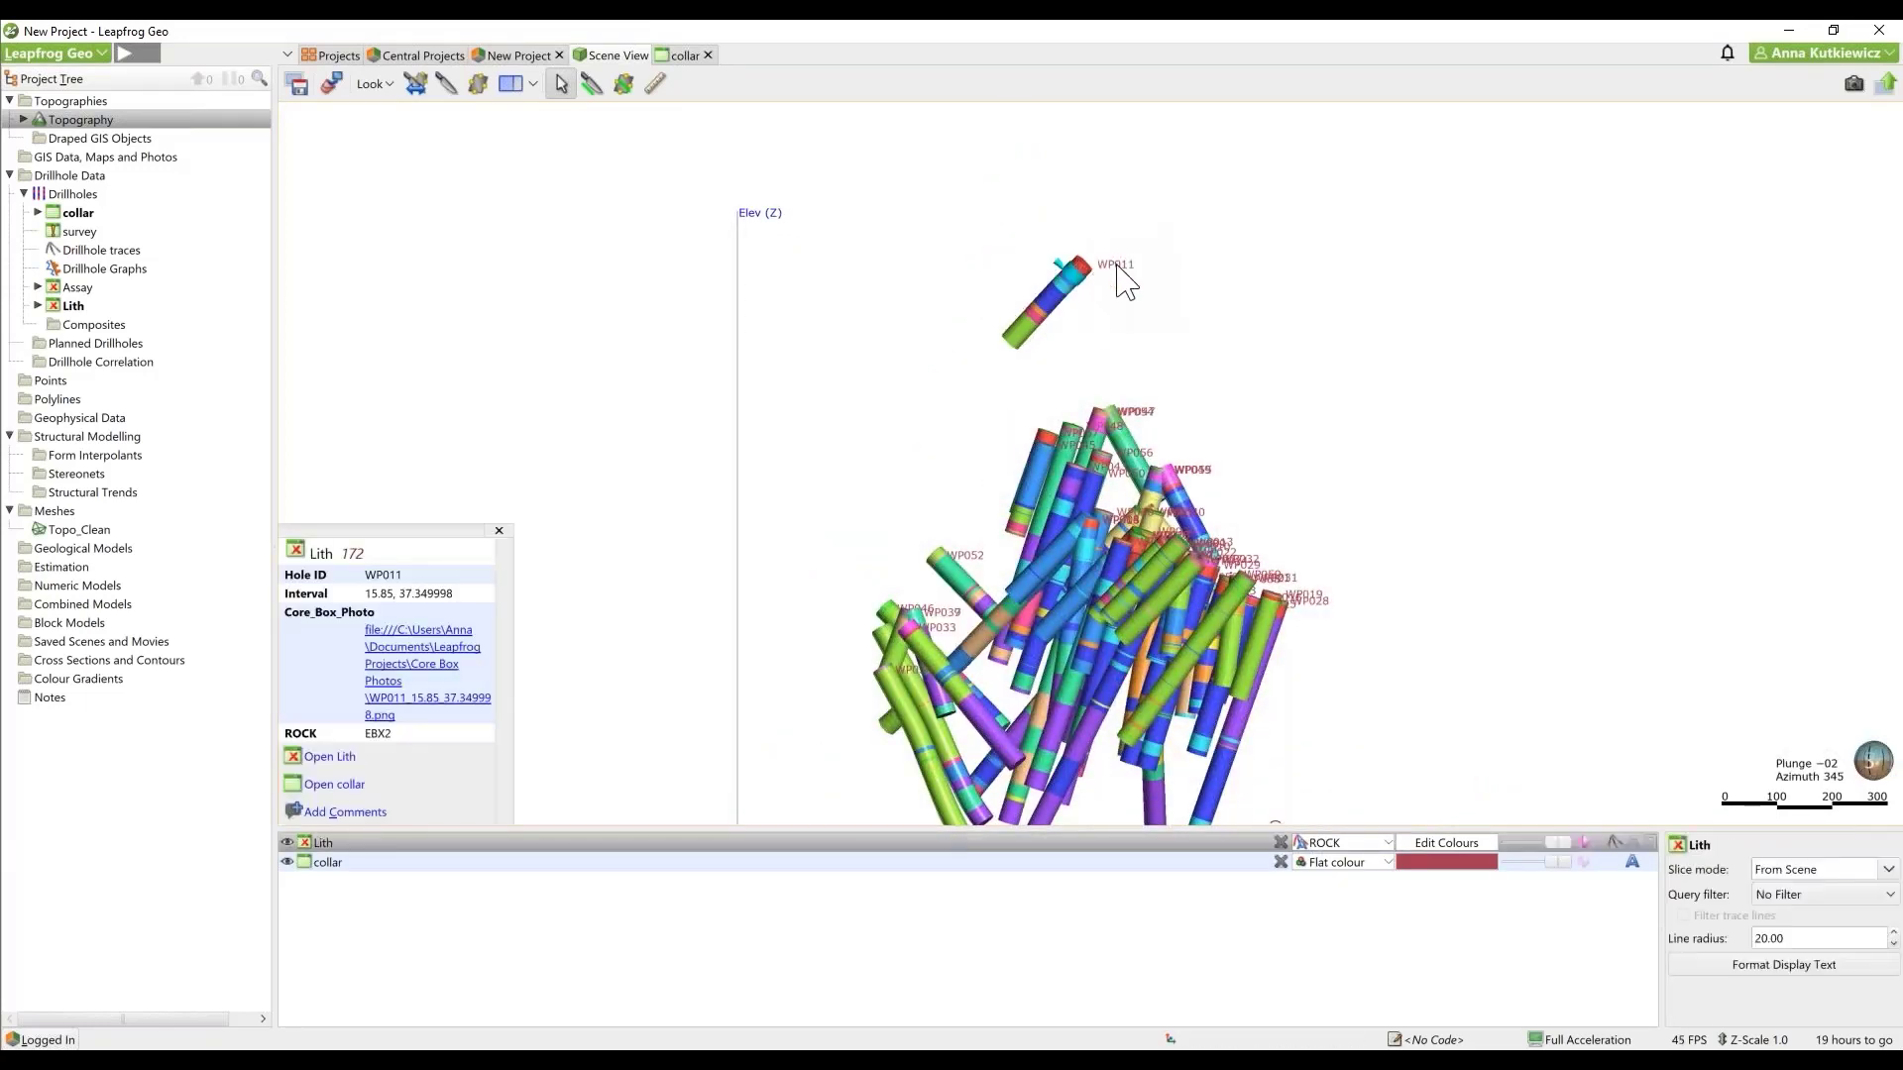
left_click(364, 788)
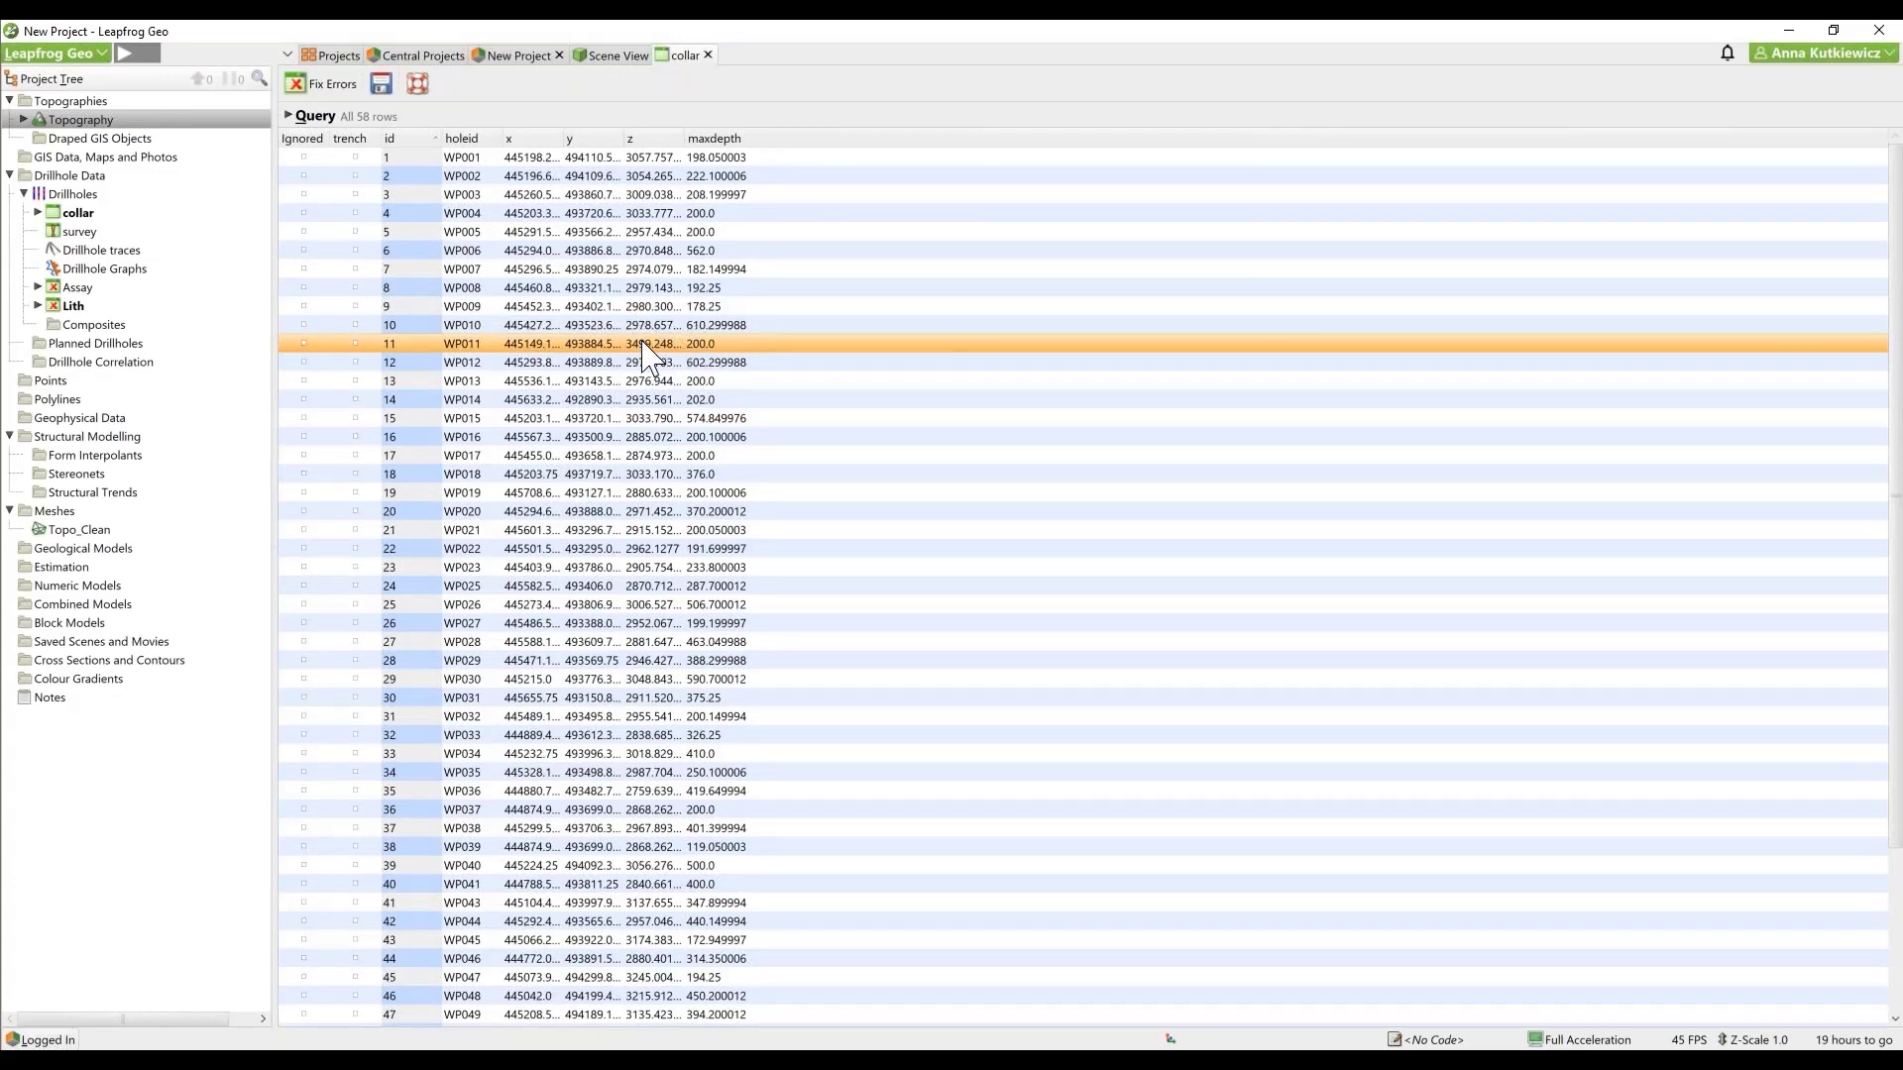
left_click(708, 55)
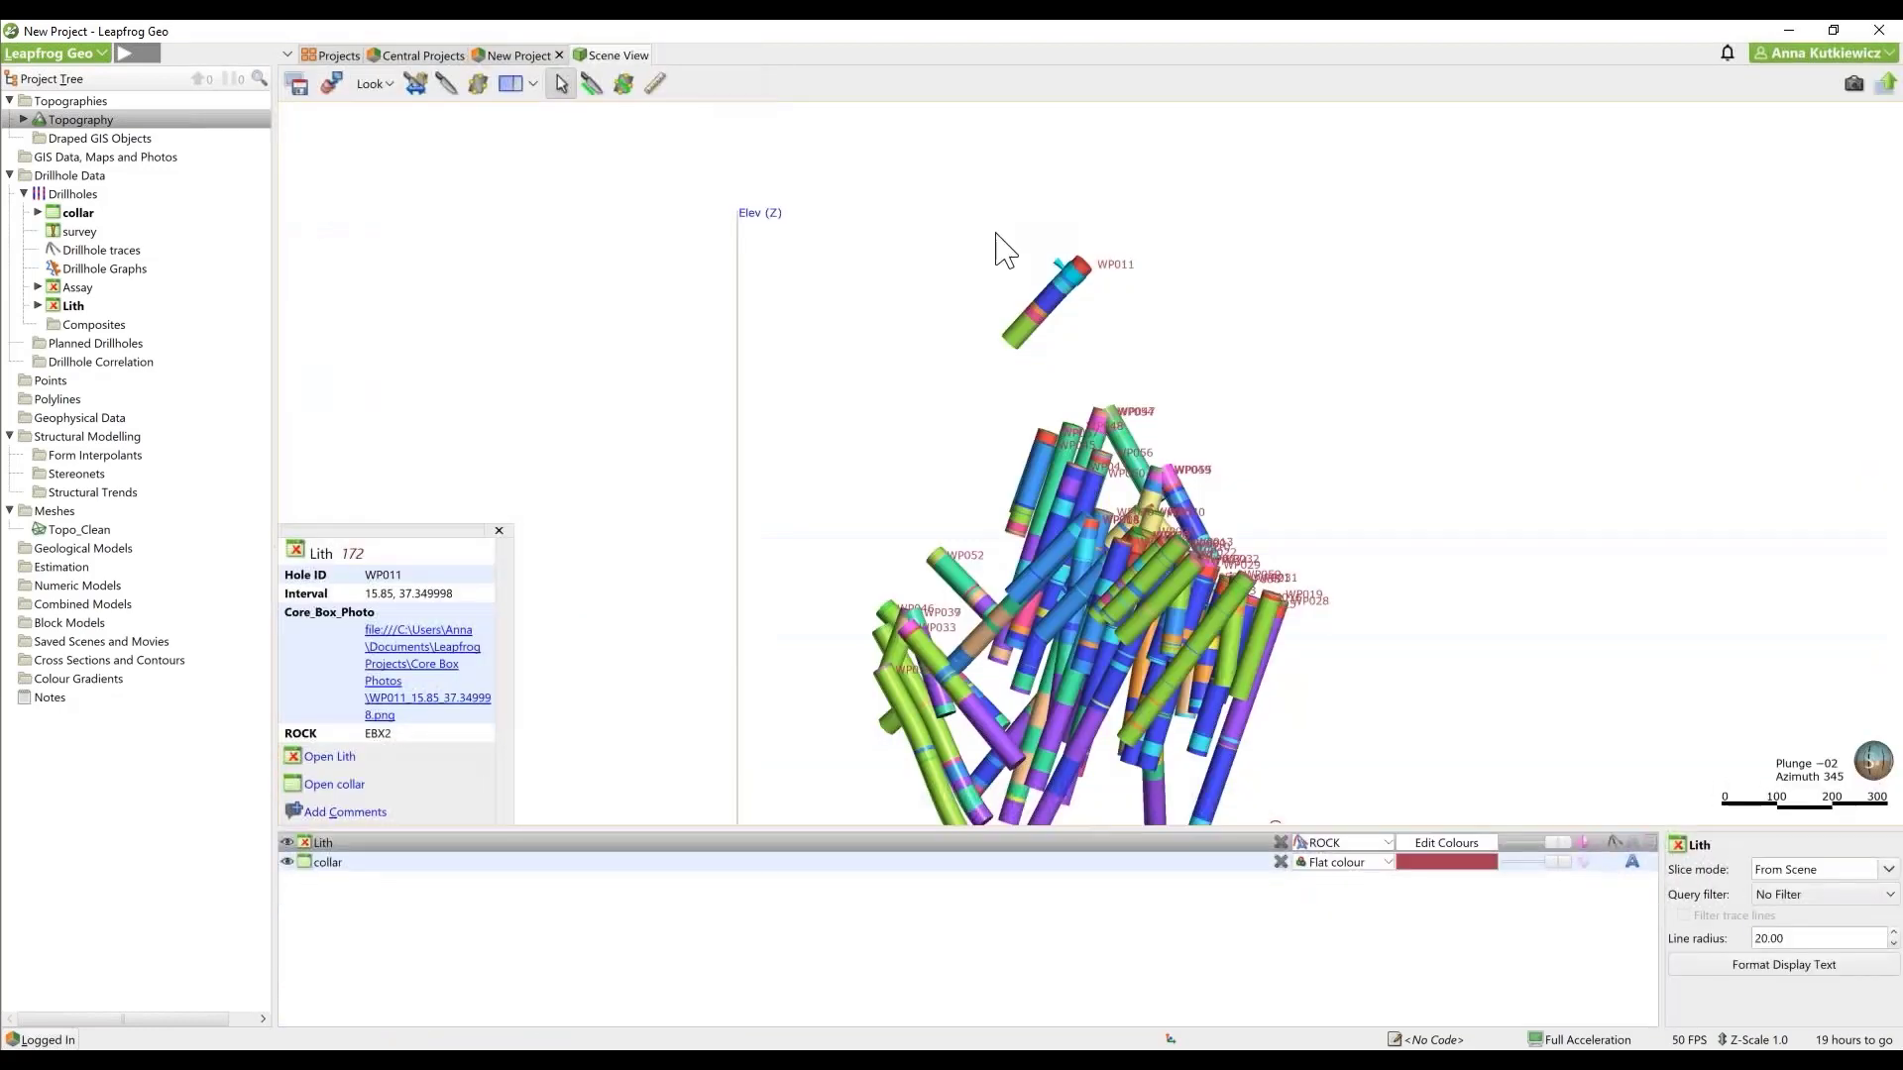